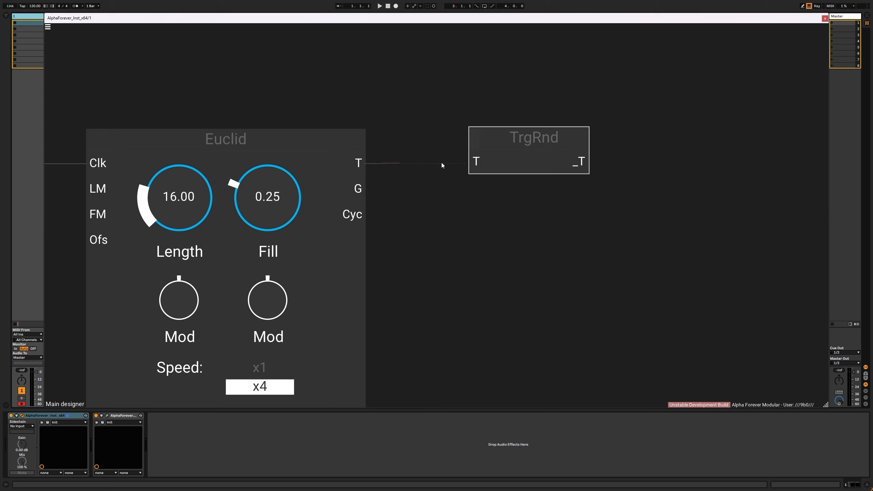
Step: Add a Filter SVF Modulated module fed by TrgRnd's output and place it just after TrgRnd
{"action": "left_click_drag", "start_coordinate": [441, 165], "coordinate": [437, 140]}
{"action": "scroll", "coordinate": [498, 258], "scroll_direction": "down", "scroll_amount": 2}
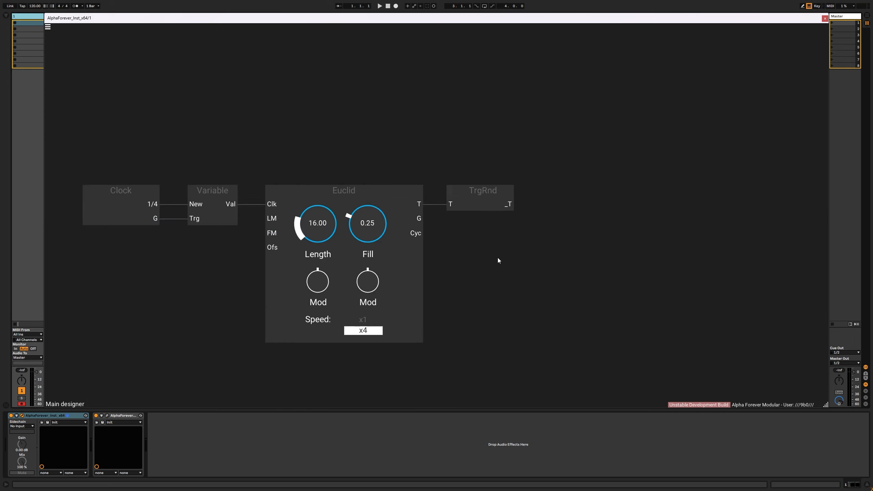
{"action": "left_click_drag", "start_coordinate": [498, 258], "coordinate": [597, 193]}
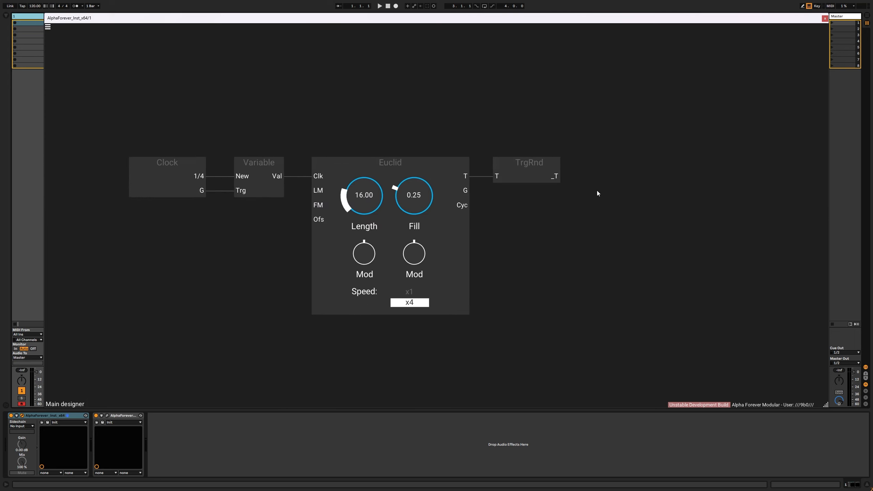
{"action": "left_click", "coordinate": [556, 176]}
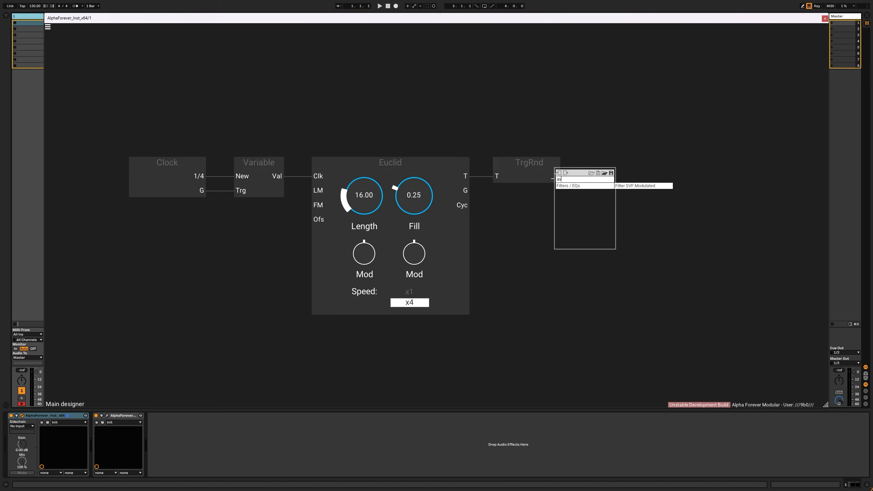
{"action": "left_click", "coordinate": [640, 189]}
{"action": "left_click_drag", "start_coordinate": [644, 166], "coordinate": [604, 166]}
{"action": "left_click_drag", "start_coordinate": [640, 128], "coordinate": [511, 122]}
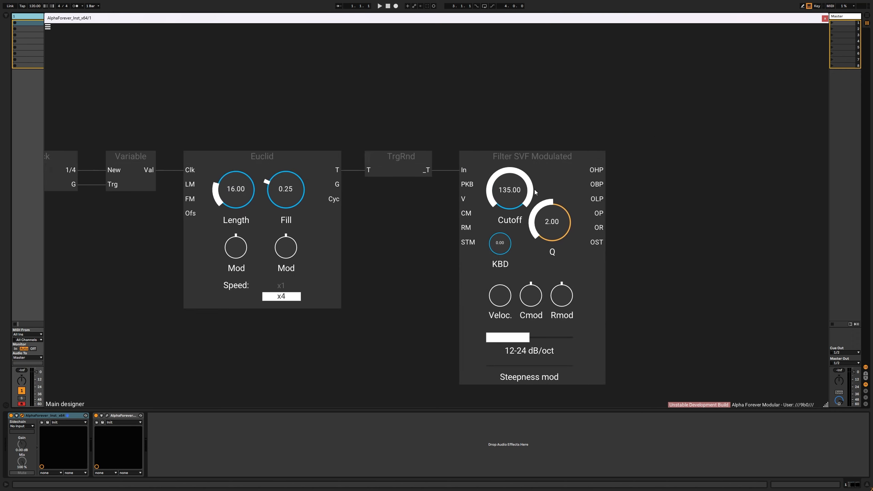
Step: Set the SVF filter's Cutoff to about 47.93 and its Q to 0.07
{"action": "left_click_drag", "start_coordinate": [510, 188], "coordinate": [508, 241]}
{"action": "left_click_drag", "start_coordinate": [554, 212], "coordinate": [554, 238]}
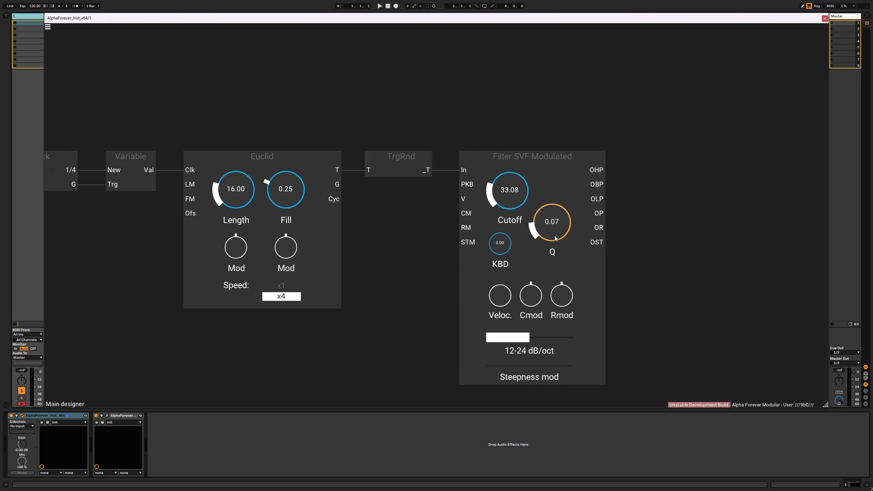
{"action": "left_click_drag", "start_coordinate": [523, 205], "coordinate": [522, 198]}
Step: Add a Gain Lin module fed by the filter's OBP output on both inputs and place it beside the filter
{"action": "left_click_drag", "start_coordinate": [640, 188], "coordinate": [581, 194]}
{"action": "left_click", "coordinate": [542, 191]}
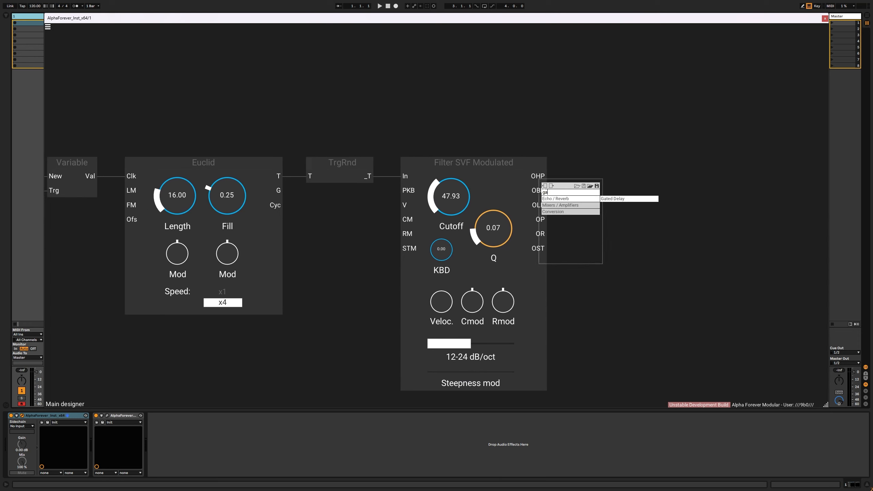
{"action": "left_click", "coordinate": [608, 202]}
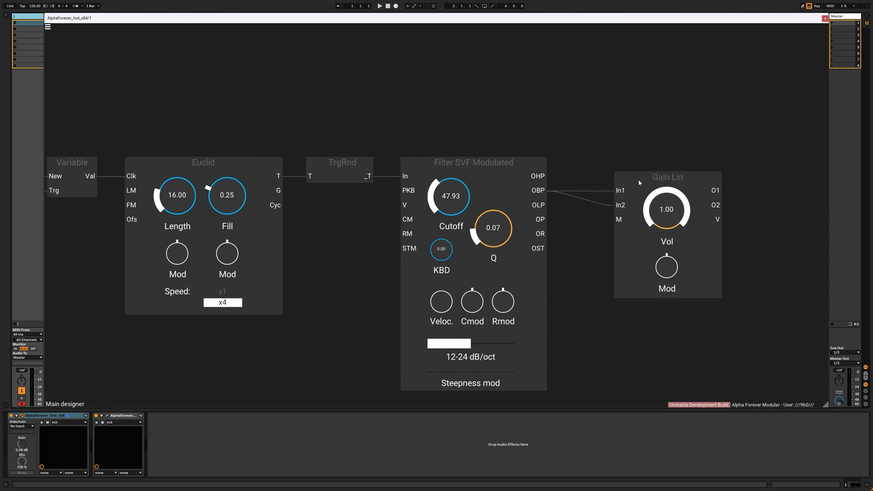
{"action": "left_click_drag", "start_coordinate": [639, 181], "coordinate": [595, 181]}
Step: Route the Gain Lin outputs O1 and O2 to new output modules O1 and O2, spacing the two apart
{"action": "left_click", "coordinate": [672, 191]}
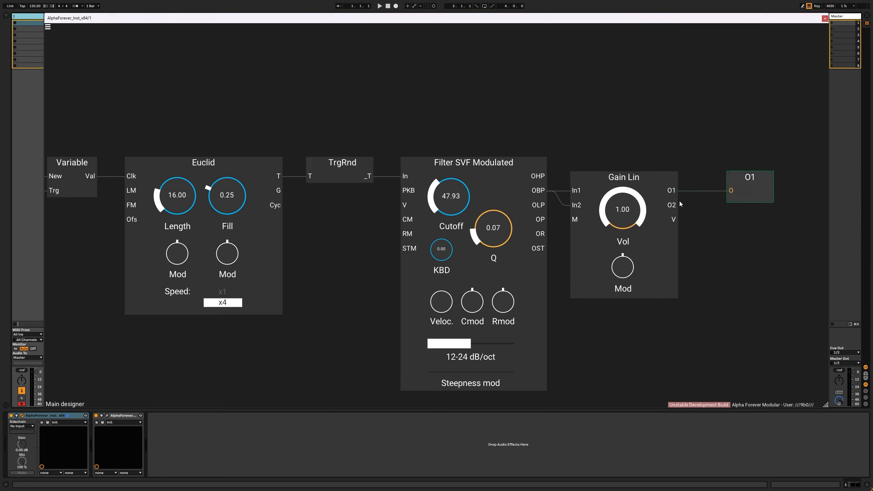
{"action": "left_click", "coordinate": [675, 204]}
{"action": "left_click_drag", "start_coordinate": [740, 194], "coordinate": [805, 194]}
Step: Play the patch while setting the Gain Lin volume to 0.77 and the filter Cutoff to 60.75, and stop playback
{"action": "left_click_drag", "start_coordinate": [643, 187], "coordinate": [622, 226]}
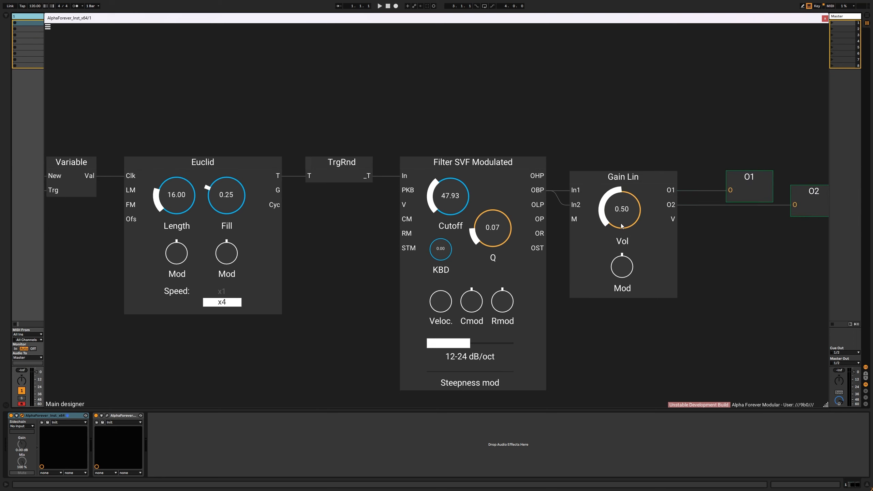
{"action": "key", "text": "space"}
{"action": "left_click_drag", "start_coordinate": [622, 226], "coordinate": [618, 203]}
{"action": "mouse_move", "coordinate": [448, 192]}
{"action": "left_mouse_down"}
{"action": "mouse_move", "coordinate": [446, 207]}
{"action": "mouse_move", "coordinate": [452, 188]}
{"action": "left_mouse_up"}
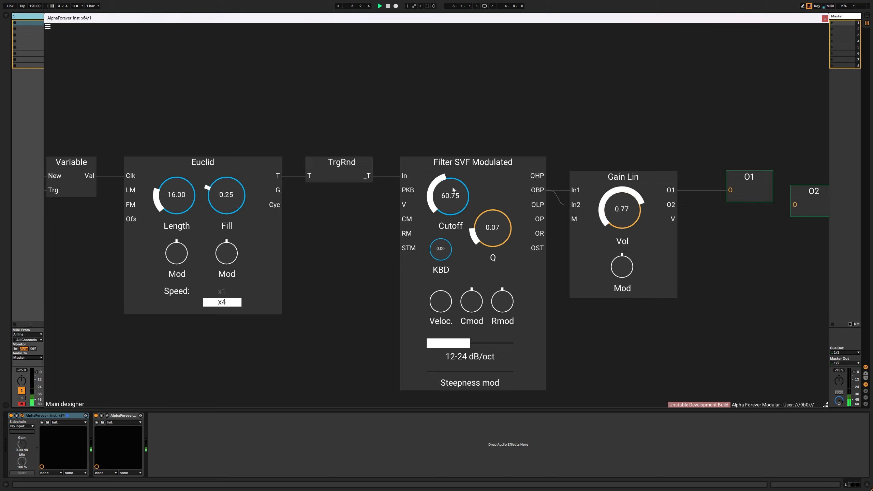
{"action": "key", "text": "space"}
Step: Move Clock, Variable, Euclid and TrgRnd left together to make room before the SVF filter
{"action": "scroll", "coordinate": [490, 100], "scroll_direction": "down", "scroll_amount": 3}
{"action": "left_click_drag", "start_coordinate": [402, 117], "coordinate": [151, 277]}
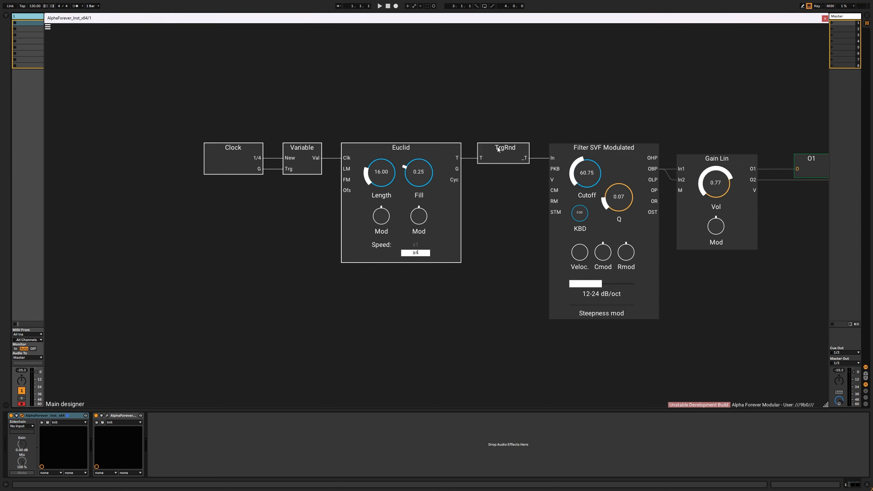
{"action": "left_click_drag", "start_coordinate": [498, 148], "coordinate": [365, 148]}
{"action": "left_click", "coordinate": [436, 197]}
Step: Insert an Env. follower Modulated between TrgRnd and the SVF filter and set its Release to 56.2 ms
{"action": "scroll", "coordinate": [436, 197], "scroll_direction": "down", "scroll_amount": 1}
{"action": "scroll", "coordinate": [437, 196], "scroll_direction": "up", "scroll_amount": 6}
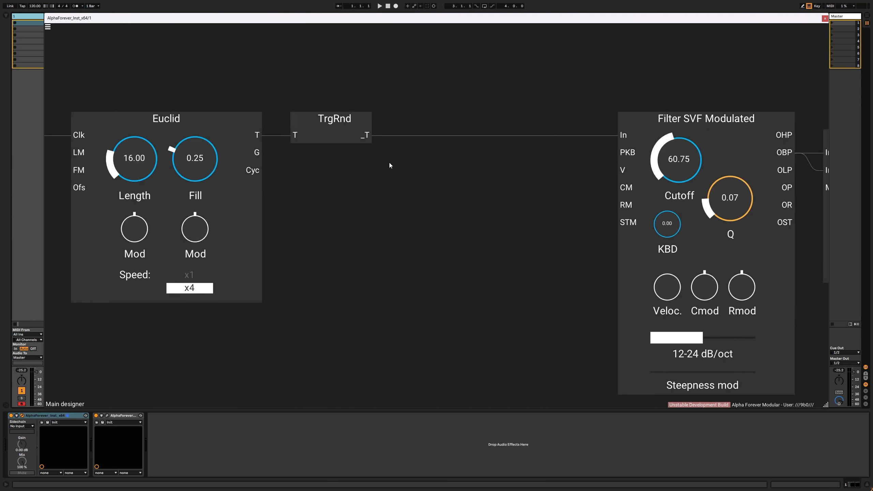
{"action": "left_click", "coordinate": [366, 137]}
{"action": "type", "text": "env"}
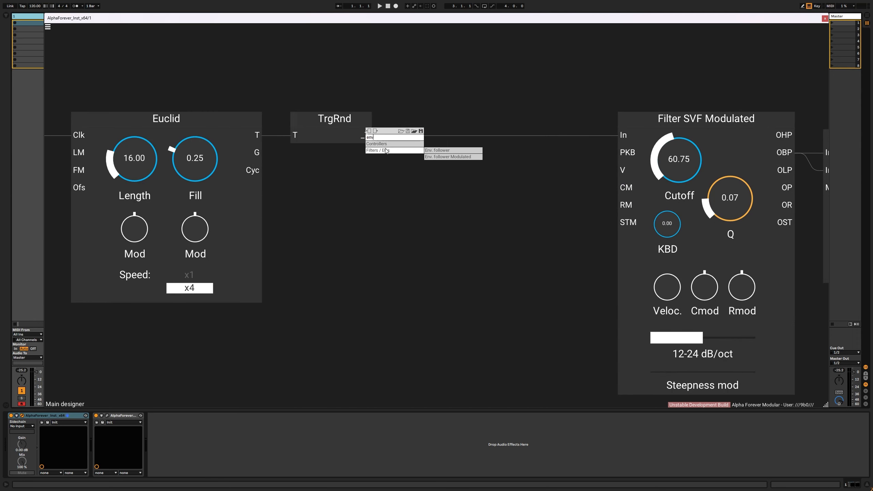
{"action": "left_click", "coordinate": [454, 157]}
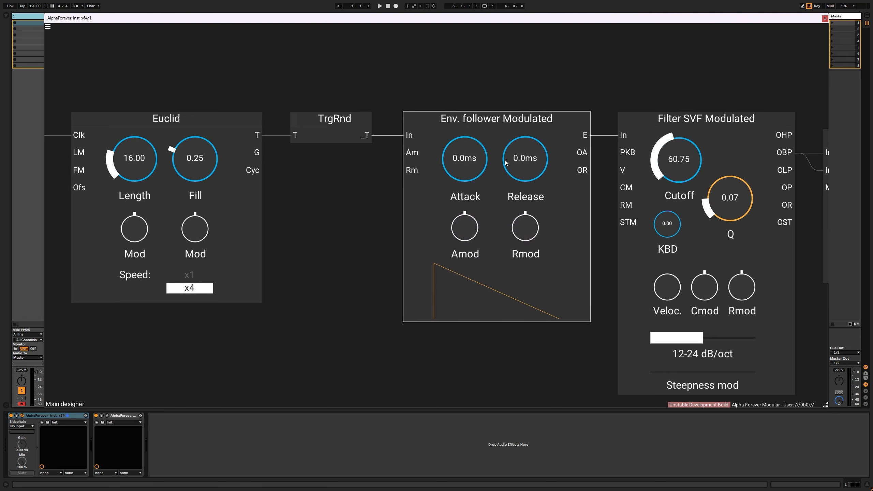
{"action": "left_click_drag", "start_coordinate": [505, 161], "coordinate": [502, 150]}
Step: Shift the modules from Clock through Env. follower Modulated left, placing the envelope follower slightly lower than the others
{"action": "scroll", "coordinate": [484, 107], "scroll_direction": "down", "scroll_amount": 2}
{"action": "left_click_drag", "start_coordinate": [356, 93], "coordinate": [428, 98]}
{"action": "scroll", "coordinate": [428, 98], "scroll_direction": "down", "scroll_amount": 4}
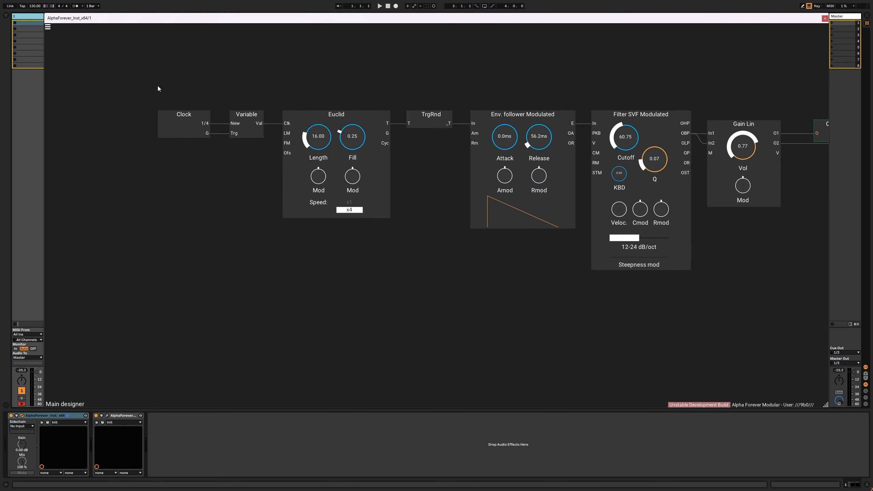
{"action": "left_click_drag", "start_coordinate": [125, 96], "coordinate": [608, 257]}
{"action": "left_click_drag", "start_coordinate": [523, 117], "coordinate": [398, 132]}
{"action": "left_click", "coordinate": [419, 87]}
Step: Add a Mixer 4 Lin before the SVF filter and connect TrgRnd's output to its In1
{"action": "left_click", "coordinate": [494, 131]}
{"action": "double_click", "coordinate": [494, 135]}
{"action": "type", "text": "mixer"}
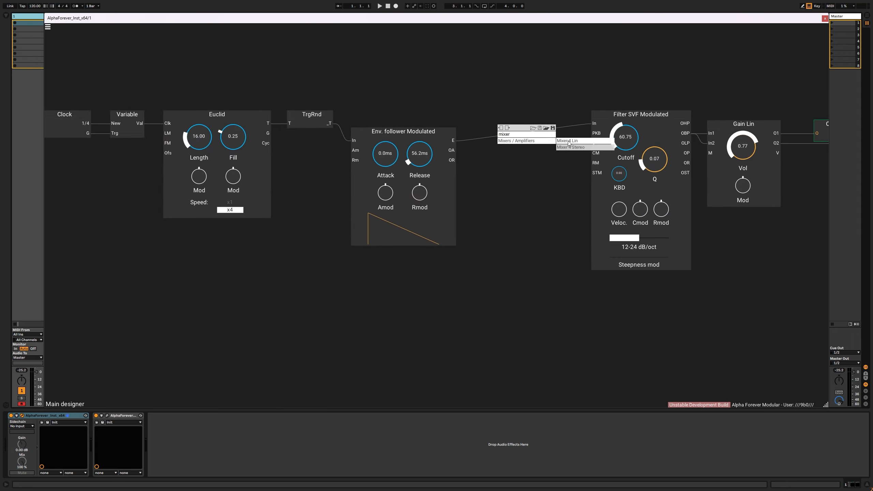
{"action": "left_click", "coordinate": [569, 141]}
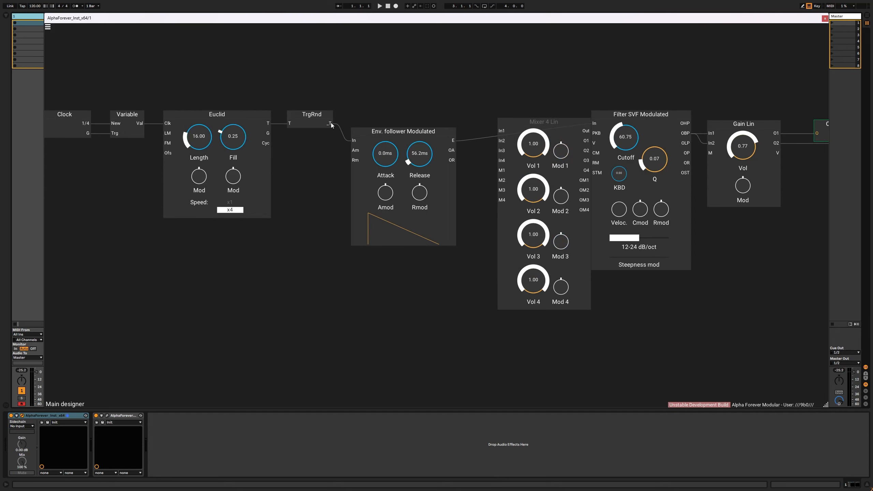
{"action": "left_click_drag", "start_coordinate": [331, 123], "coordinate": [516, 112]}
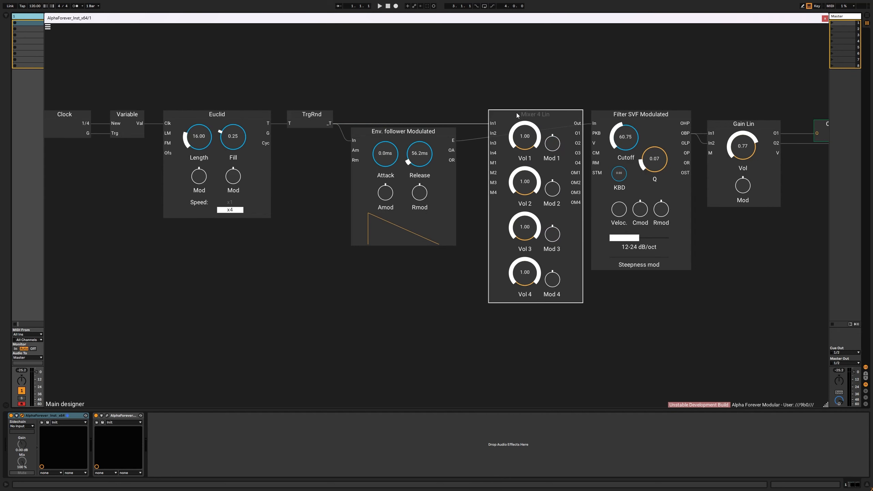
Step: Move the Clock-to-envelope modules away from the mixer and connect the mixer's Out to the SVF filter's In
{"action": "scroll", "coordinate": [453, 92], "scroll_direction": "down", "scroll_amount": 2}
{"action": "left_click_drag", "start_coordinate": [120, 85], "coordinate": [462, 218]}
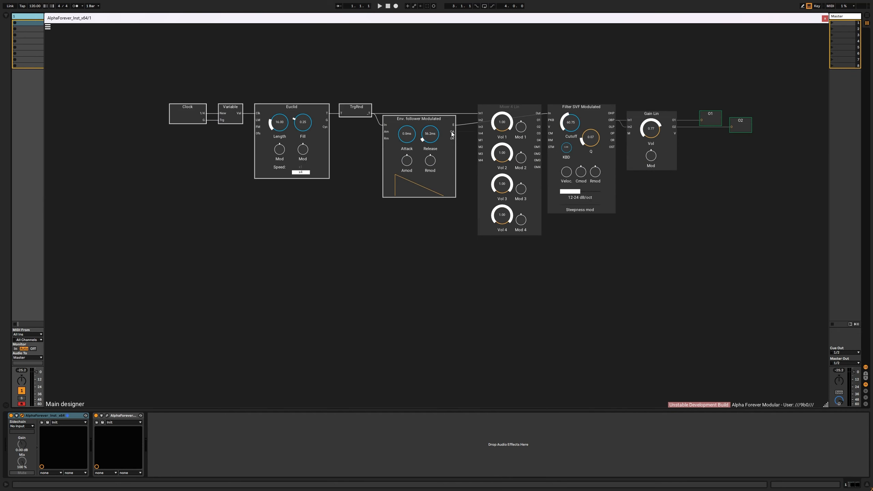
{"action": "left_click_drag", "start_coordinate": [447, 119], "coordinate": [380, 119]}
{"action": "left_click", "coordinate": [399, 107]}
{"action": "scroll", "coordinate": [416, 111], "scroll_direction": "up", "scroll_amount": 2}
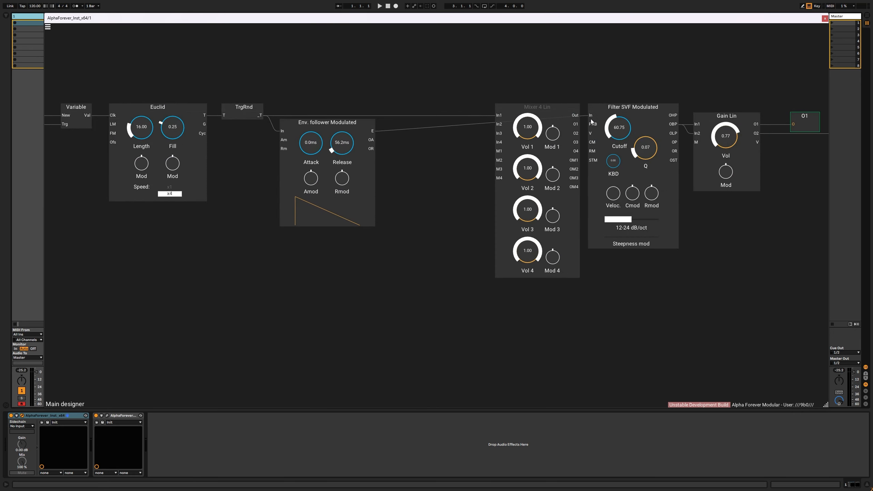
{"action": "left_click_drag", "start_coordinate": [591, 121], "coordinate": [571, 117]}
Step: Add a Mul module with the envelope follower's E output feeding its A input
{"action": "scroll", "coordinate": [418, 128], "scroll_direction": "up", "scroll_amount": 5}
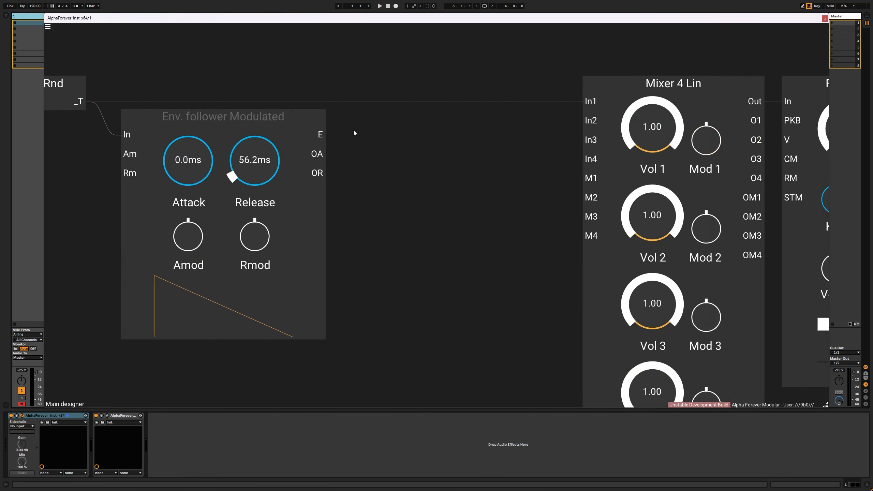
{"action": "right_click", "coordinate": [318, 134]}
{"action": "type", "text": "mu"}
{"action": "left_click", "coordinate": [405, 143]}
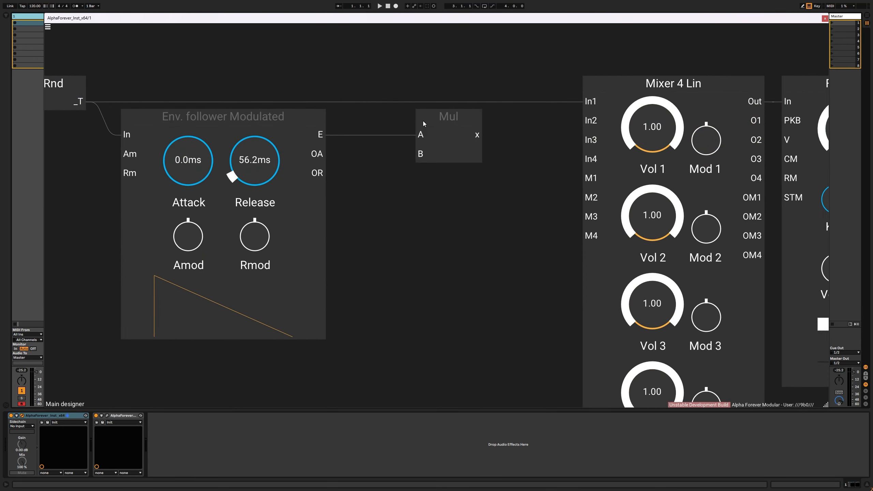
Step: Add a White Noise module, connect it to Mul's B input and arrange the two modules side by side
{"action": "right_click", "coordinate": [374, 187]}
{"action": "type", "text": "whit"}
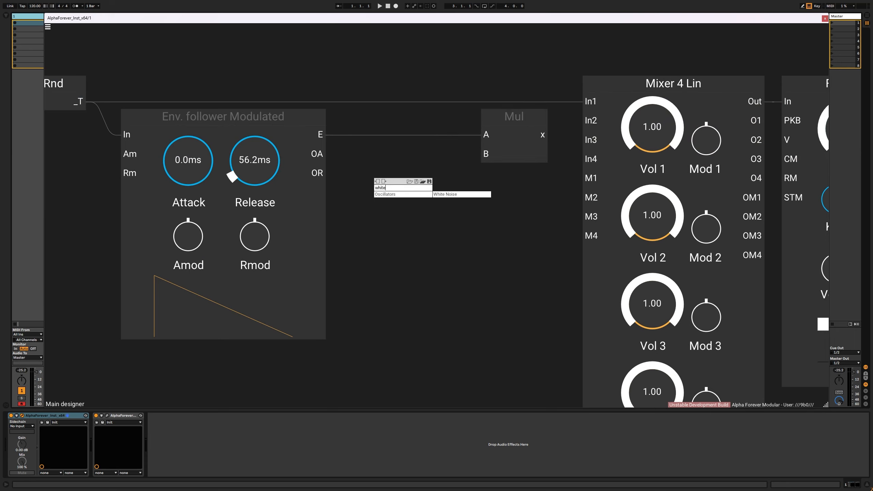
{"action": "type", "text": "e"}
{"action": "left_click", "coordinate": [450, 195]}
{"action": "left_click_drag", "start_coordinate": [481, 152], "coordinate": [401, 136]}
{"action": "left_click_drag", "start_coordinate": [516, 116], "coordinate": [478, 116]}
Step: Set the envelope follower's Release to 30.2 ms
{"action": "left_click", "coordinate": [341, 103]}
{"action": "left_click_drag", "start_coordinate": [255, 149], "coordinate": [256, 169]}
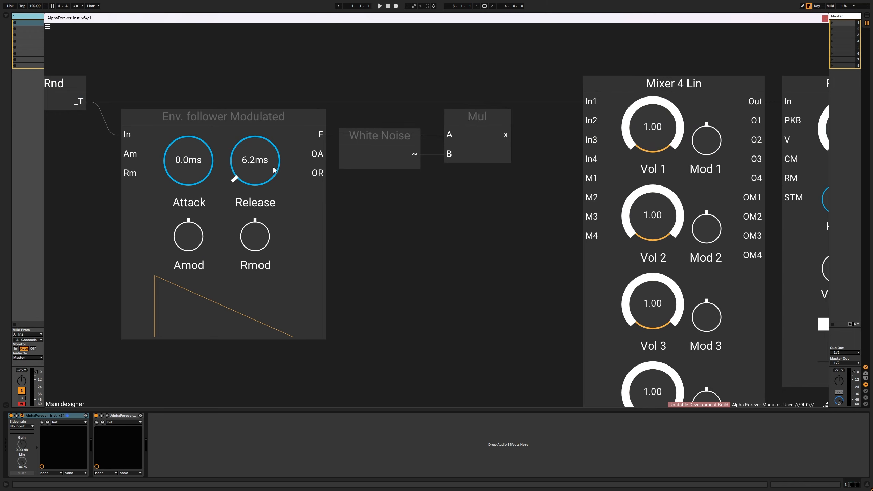
{"action": "scroll", "coordinate": [246, 171], "scroll_direction": "up", "scroll_amount": 3}
Step: Connect Mul's output to the mixer's In2 and move Mul closer to the mixer
{"action": "left_click_drag", "start_coordinate": [507, 136], "coordinate": [591, 121]}
{"action": "left_click_drag", "start_coordinate": [477, 117], "coordinate": [532, 117]}
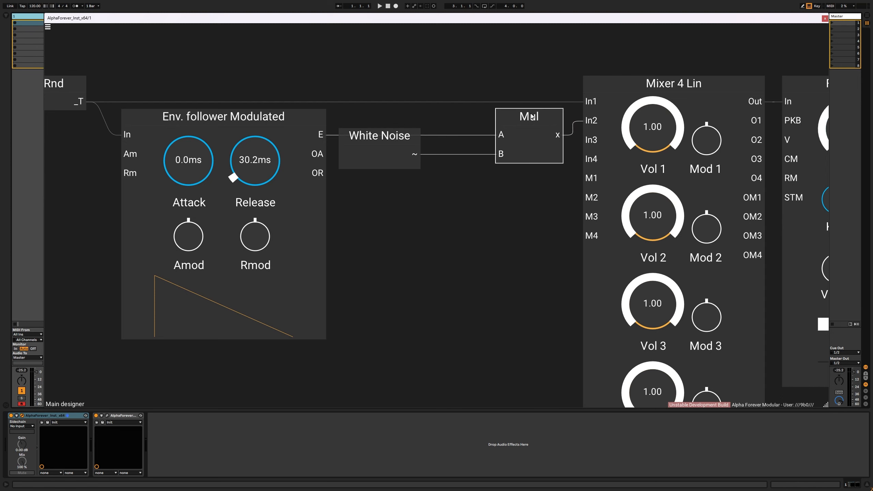
{"action": "left_click", "coordinate": [435, 108]}
Step: Shift all modules from Clock through White Noise left to open space before Mul
{"action": "scroll", "coordinate": [435, 108], "scroll_direction": "down", "scroll_amount": 5}
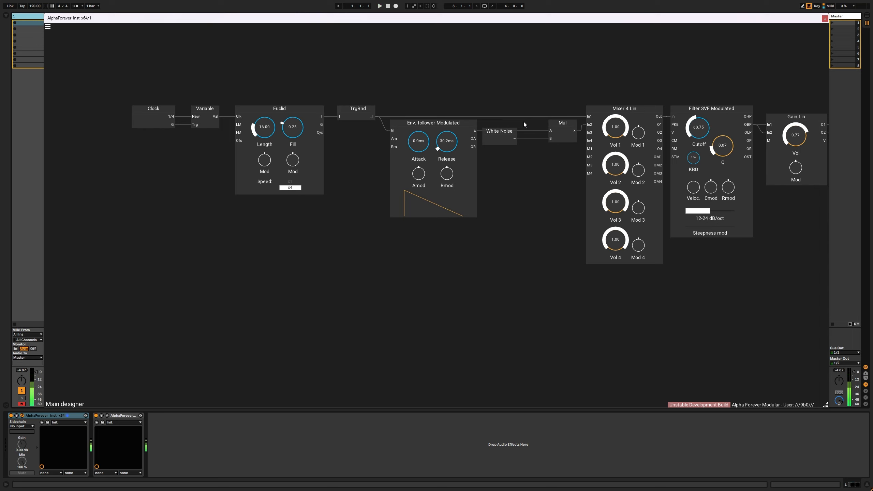
{"action": "left_click_drag", "start_coordinate": [536, 88], "coordinate": [77, 271]}
{"action": "left_click_drag", "start_coordinate": [490, 132], "coordinate": [447, 133]}
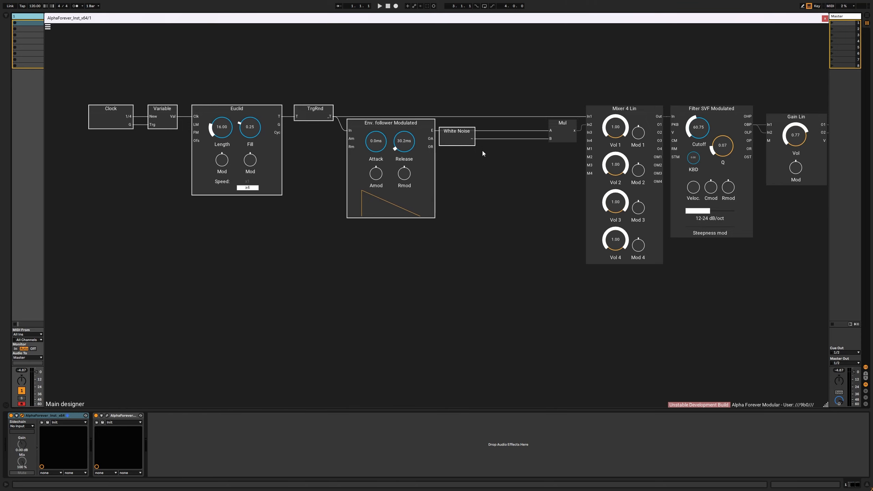
{"action": "left_click", "coordinate": [482, 150]}
Step: Insert a Filter 1P Modulated between White Noise and Mul, feed Mul's B from its OLP output, and move White Noise left of it
{"action": "scroll", "coordinate": [508, 172], "scroll_direction": "up", "scroll_amount": 4}
{"action": "right_click", "coordinate": [333, 161]}
{"action": "type", "text": "fil"}
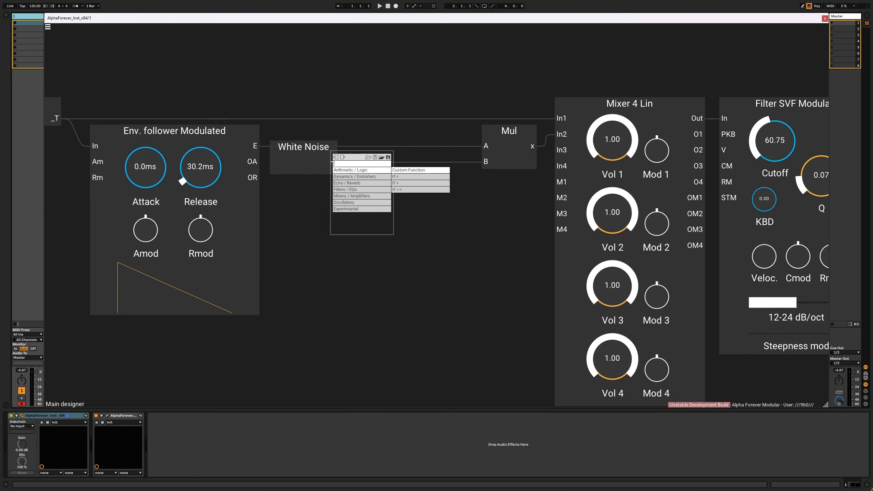
{"action": "left_click", "coordinate": [400, 180]}
{"action": "left_click_drag", "start_coordinate": [428, 145], "coordinate": [354, 146]}
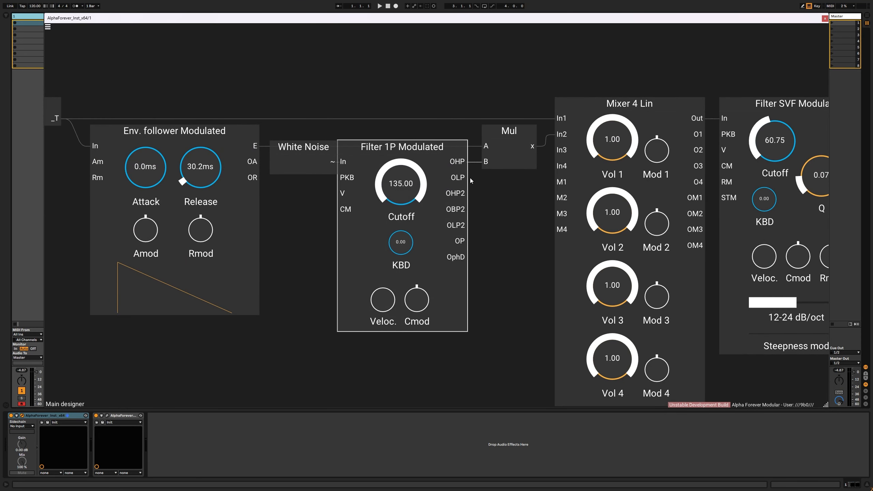
{"action": "scroll", "coordinate": [509, 127], "scroll_direction": "down", "scroll_amount": 2}
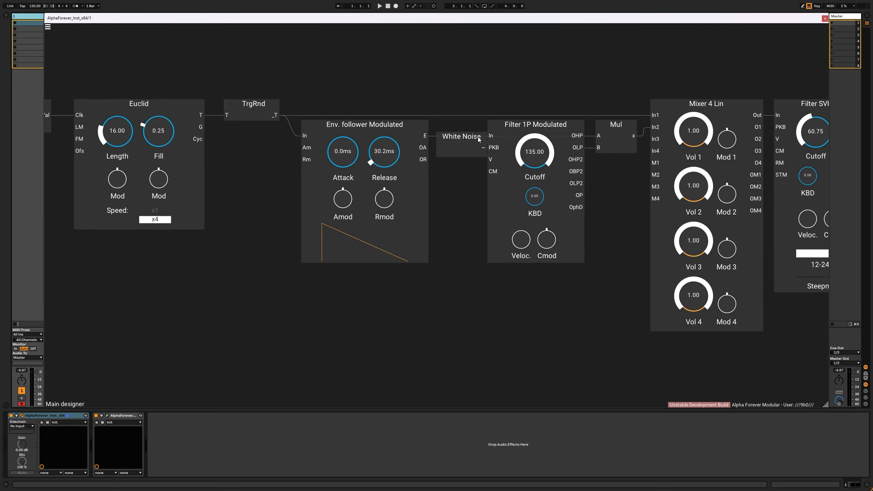
{"action": "left_click_drag", "start_coordinate": [478, 138], "coordinate": [466, 137]}
{"action": "double_click", "coordinate": [471, 148]}
Step: Shift the Clock-to-envelope modules left of White Noise, and move White Noise and Filter 1P Modulated slightly down
{"action": "left_click_drag", "start_coordinate": [499, 104], "coordinate": [572, 106]}
{"action": "scroll", "coordinate": [572, 106], "scroll_direction": "down", "scroll_amount": 2}
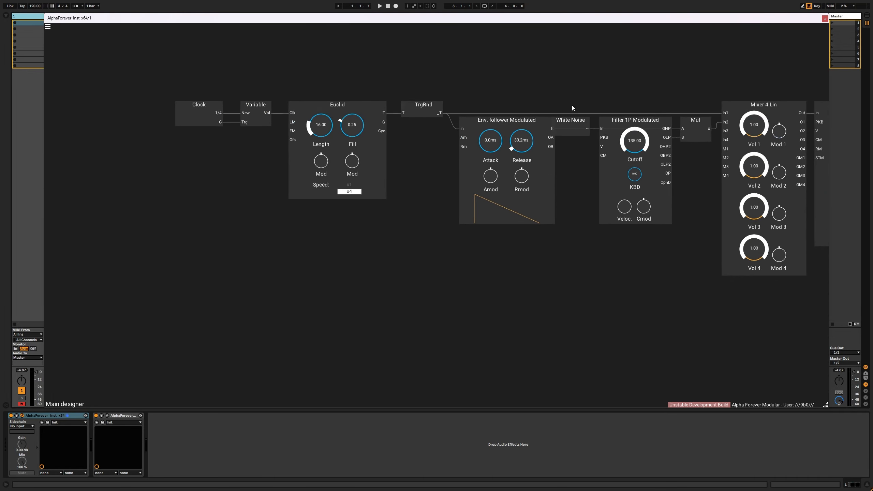
{"action": "left_click_drag", "start_coordinate": [135, 82], "coordinate": [526, 159]}
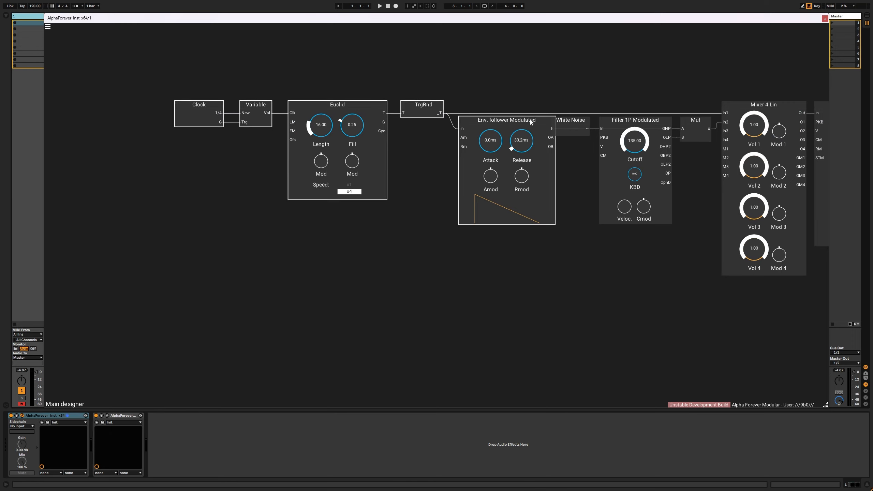
{"action": "left_click_drag", "start_coordinate": [531, 120], "coordinate": [501, 120]}
{"action": "left_click", "coordinate": [549, 102]}
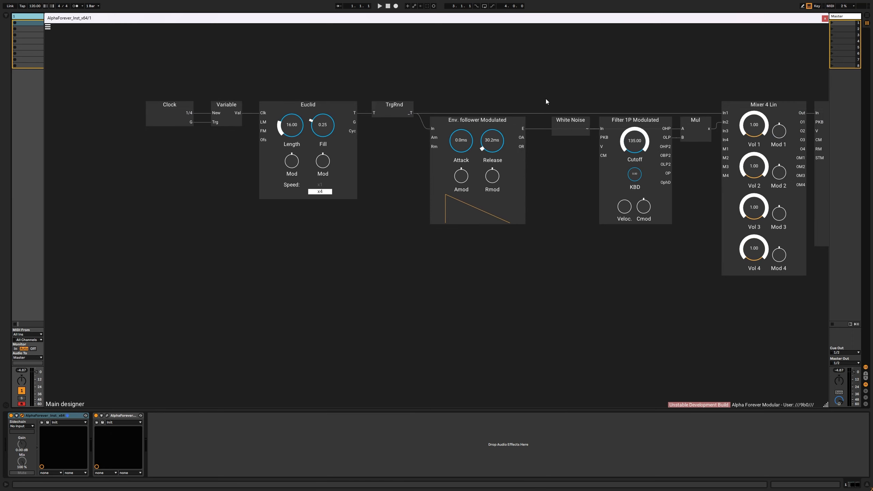
{"action": "left_click_drag", "start_coordinate": [541, 103], "coordinate": [674, 234]}
{"action": "mouse_move", "coordinate": [626, 134]}
{"action": "left_mouse_down"}
{"action": "mouse_move", "coordinate": [626, 155]}
{"action": "mouse_move", "coordinate": [634, 143]}
{"action": "left_mouse_up"}
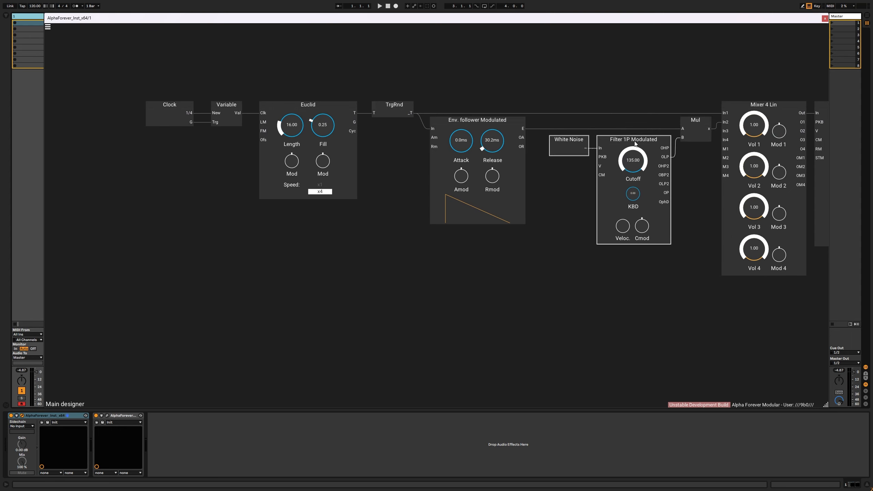
Step: Shift the Clock-to-envelope modules slightly right, closer to White Noise, and audition the patch
{"action": "scroll", "coordinate": [600, 110], "scroll_direction": "down", "scroll_amount": 3}
{"action": "left_click_drag", "start_coordinate": [256, 74], "coordinate": [564, 166]}
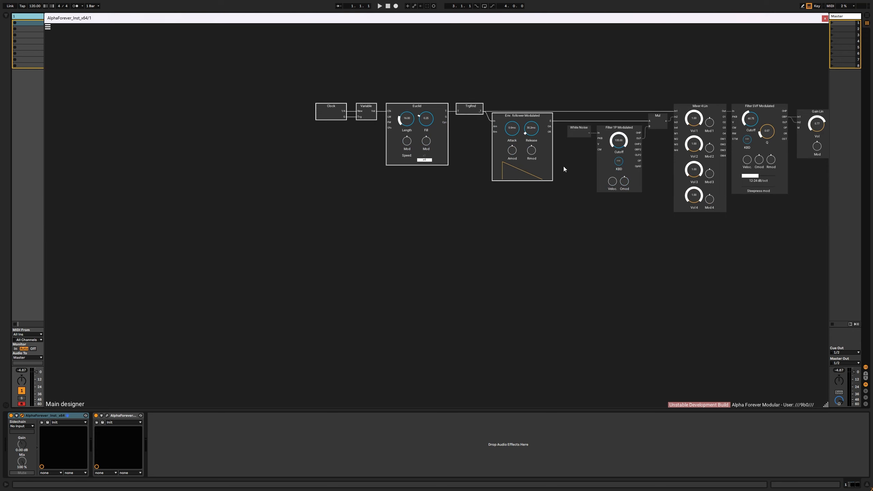
{"action": "left_click_drag", "start_coordinate": [541, 116], "coordinate": [554, 116]}
{"action": "left_click", "coordinate": [601, 103]}
{"action": "left_click_drag", "start_coordinate": [601, 103], "coordinate": [494, 138]}
{"action": "scroll", "coordinate": [495, 141], "scroll_direction": "up", "scroll_amount": 2}
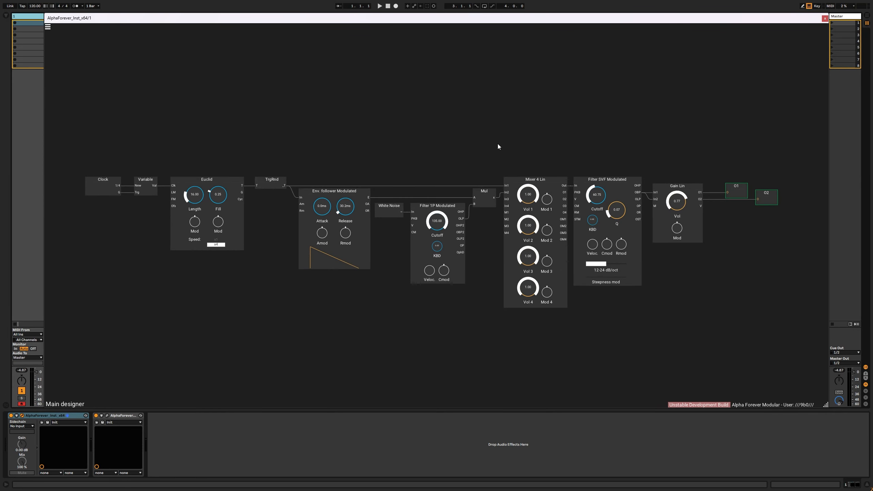
{"action": "key", "text": "space"}
{"action": "key", "text": "space"}
Step: Open the second AlphaForever device's designer, enlarge its window, and examine the Hadamard and Householder mixing matrices
{"action": "left_click", "coordinate": [107, 415]}
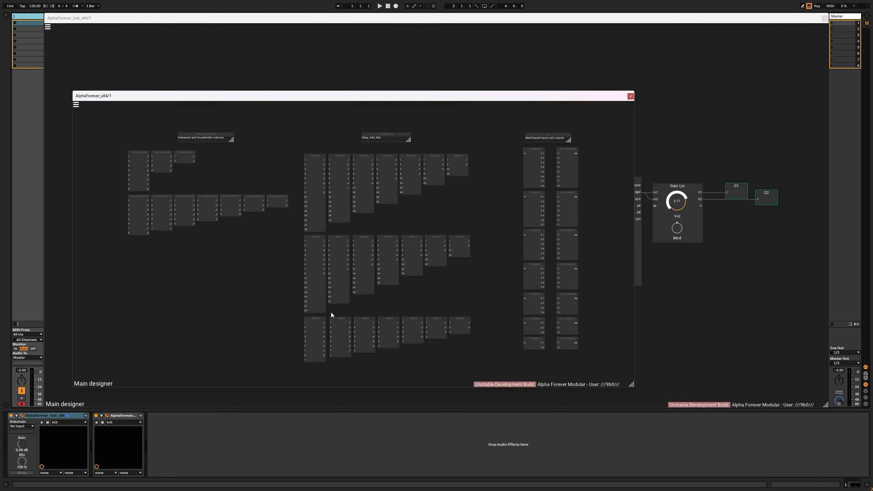
{"action": "left_click", "coordinate": [106, 415]}
{"action": "left_click", "coordinate": [107, 416]}
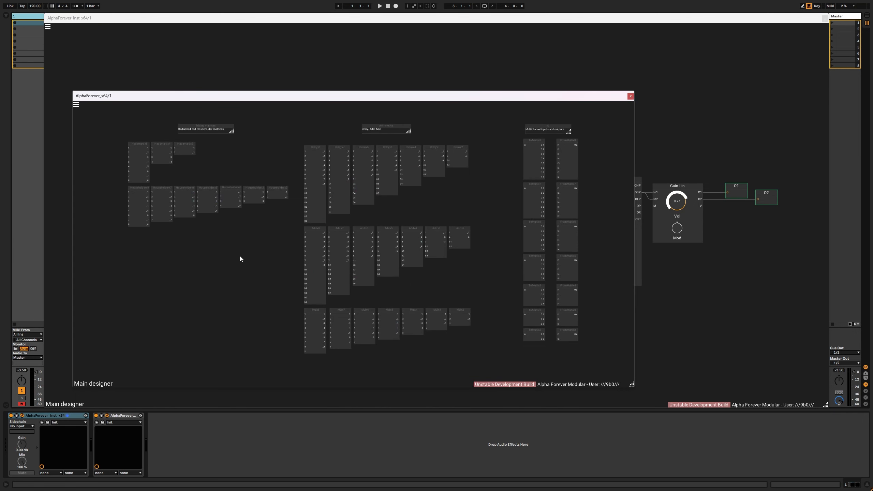
{"action": "scroll", "coordinate": [282, 264], "scroll_direction": "up", "scroll_amount": 5}
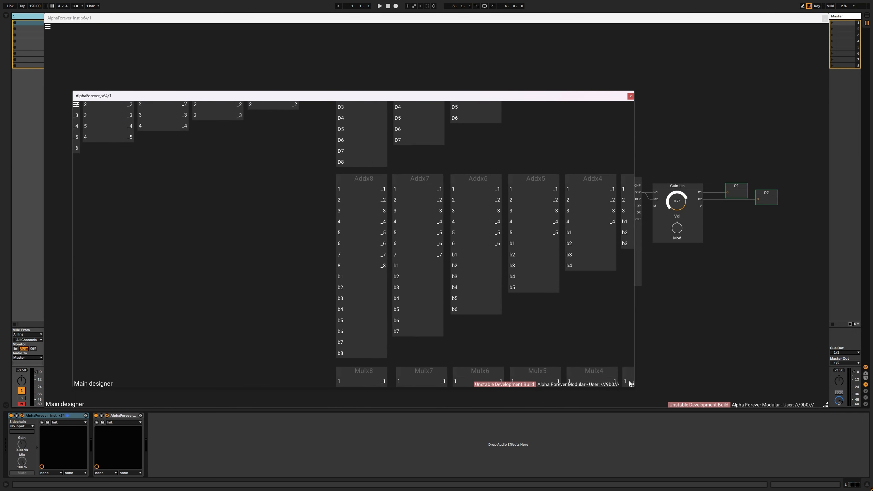
{"action": "left_click_drag", "start_coordinate": [631, 383], "coordinate": [811, 429]}
{"action": "scroll", "coordinate": [577, 289], "scroll_direction": "down", "scroll_amount": 5}
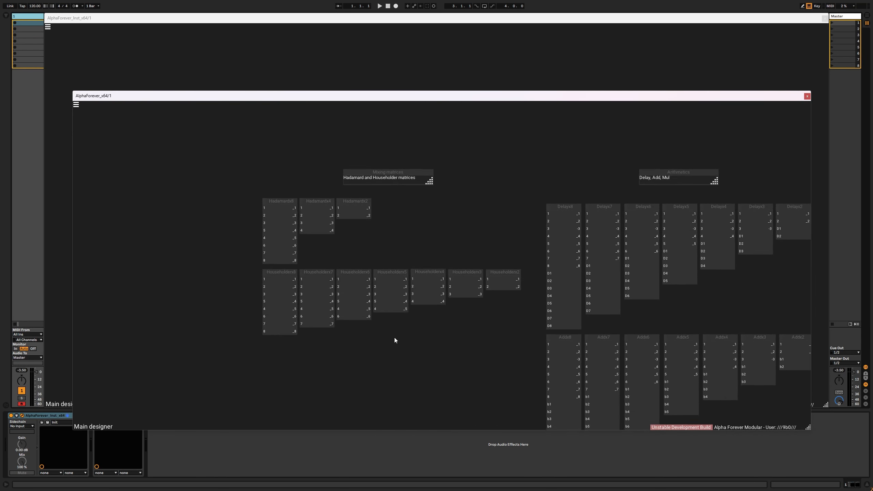
{"action": "left_click_drag", "start_coordinate": [201, 371], "coordinate": [537, 196]}
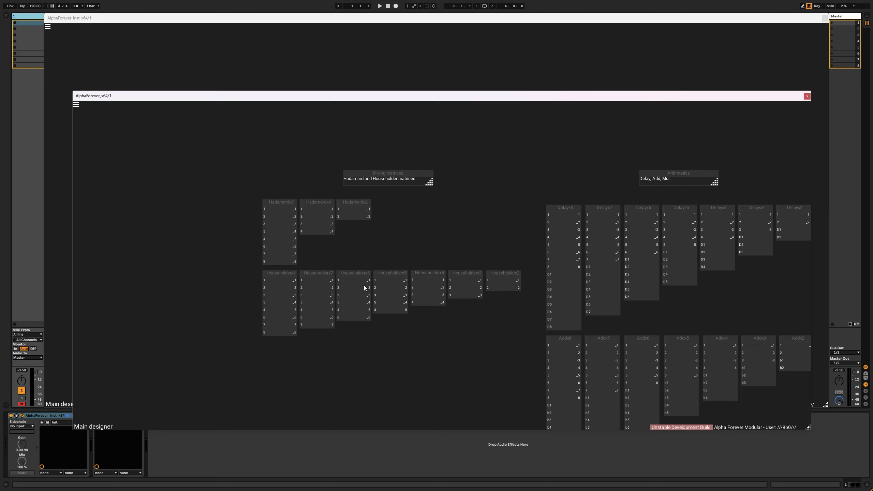
Step: Inspect Householderx4's wiring, and copy the four-channel Householder, Delay, Add, Mul and multichannel input and output modules into the AlphaForever_Inst patch
{"action": "double_click", "coordinate": [430, 289]}
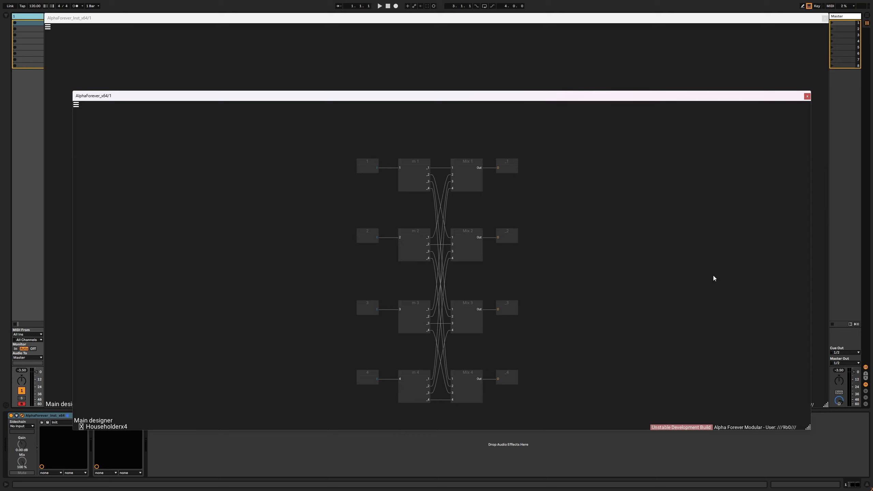
{"action": "scroll", "coordinate": [666, 267], "scroll_direction": "down", "scroll_amount": 1}
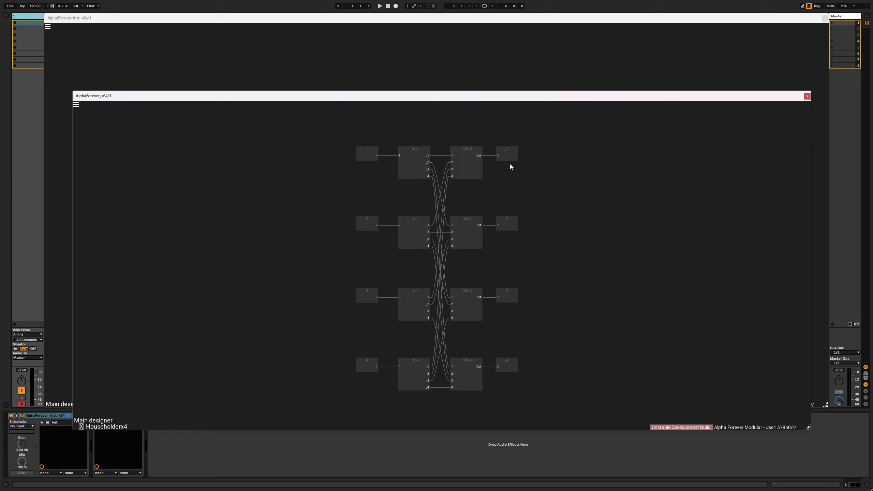
{"action": "key", "text": "Escape"}
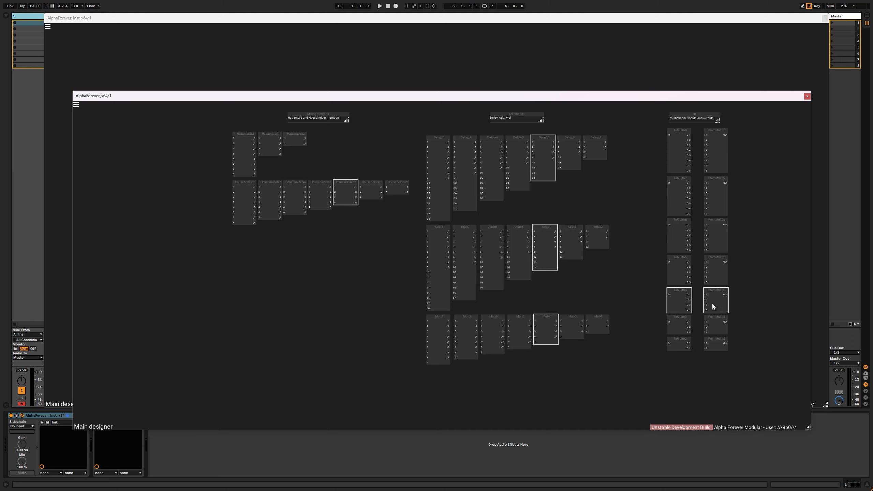
{"action": "left_click", "coordinate": [229, 63]}
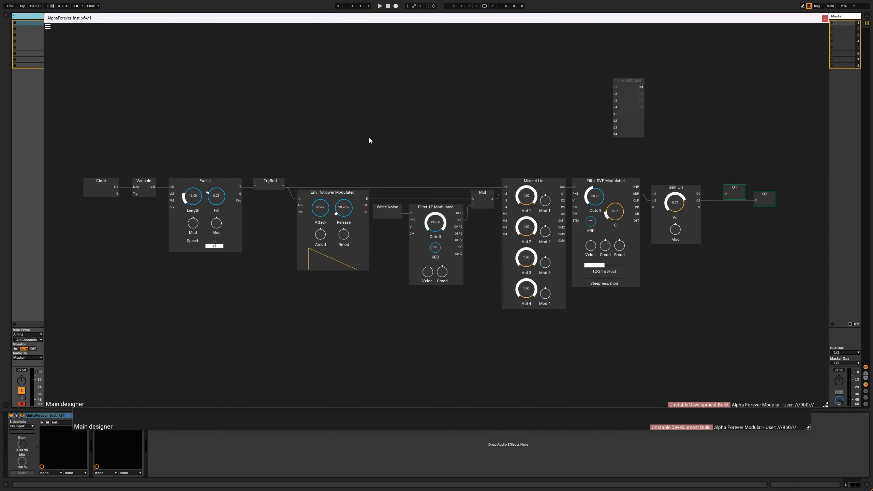
Step: Shift the Clock-to-Filter SVF modules left to open space before Gain Lin, and disconnect both Gain Lin inputs
{"action": "left_click_drag", "start_coordinate": [69, 161], "coordinate": [641, 336]}
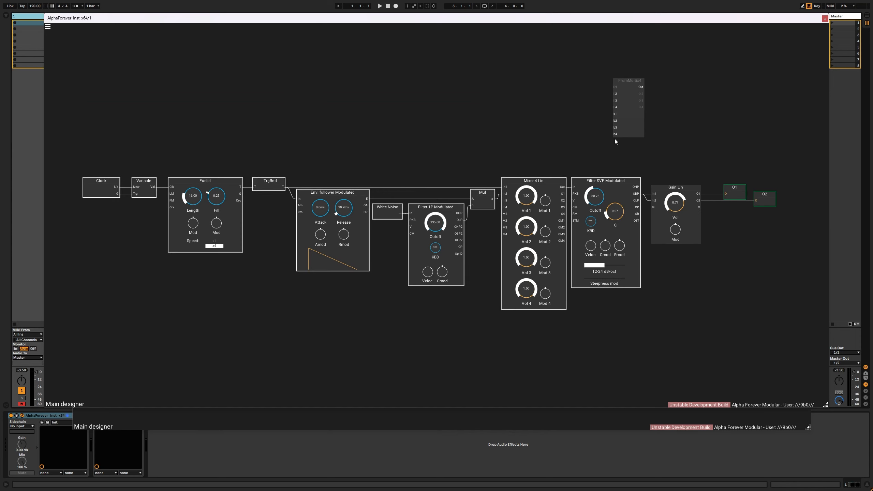
{"action": "left_click_drag", "start_coordinate": [610, 176], "coordinate": [601, 183]}
{"action": "left_click_drag", "start_coordinate": [428, 163], "coordinate": [415, 164]}
{"action": "left_click", "coordinate": [565, 176]}
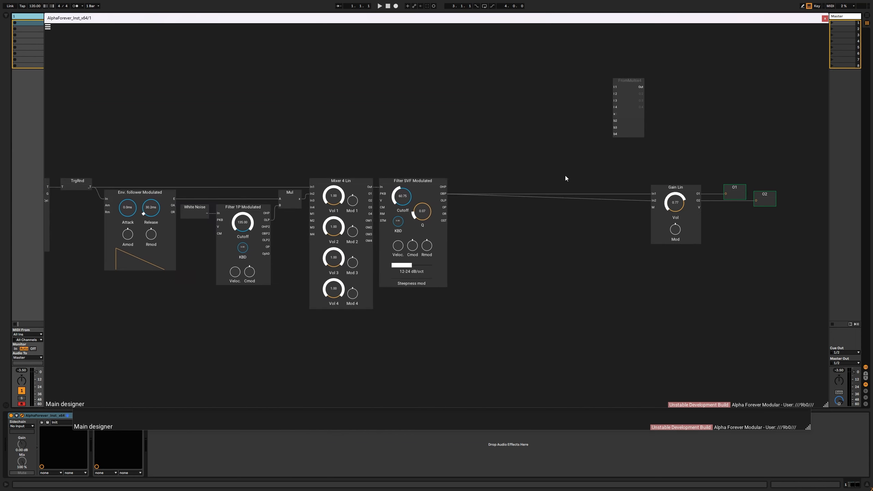
{"action": "right_click", "coordinate": [652, 193]}
{"action": "right_click", "coordinate": [653, 200]}
Step: Add a Con module fed by Filter SVF Modulated's OBP output and place it just after the filter
{"action": "scroll", "coordinate": [544, 216], "scroll_direction": "up", "scroll_amount": 4}
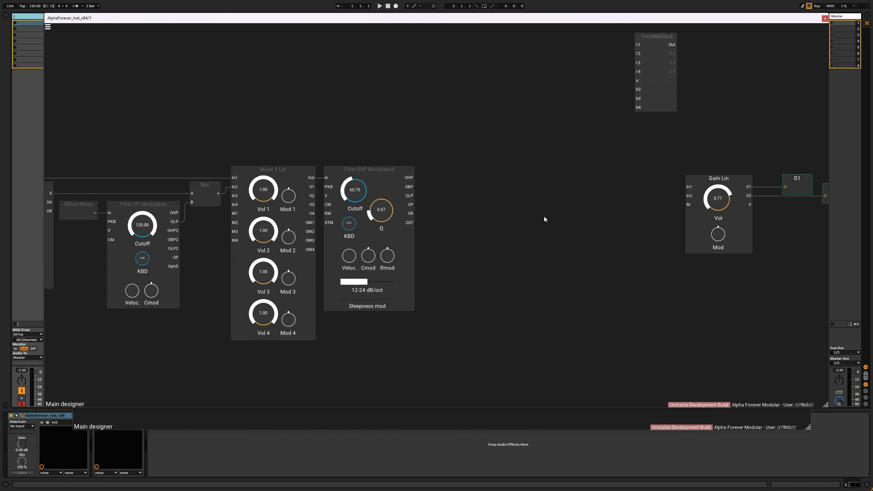
{"action": "left_click_drag", "start_coordinate": [545, 198], "coordinate": [469, 201]}
{"action": "right_click", "coordinate": [321, 187]}
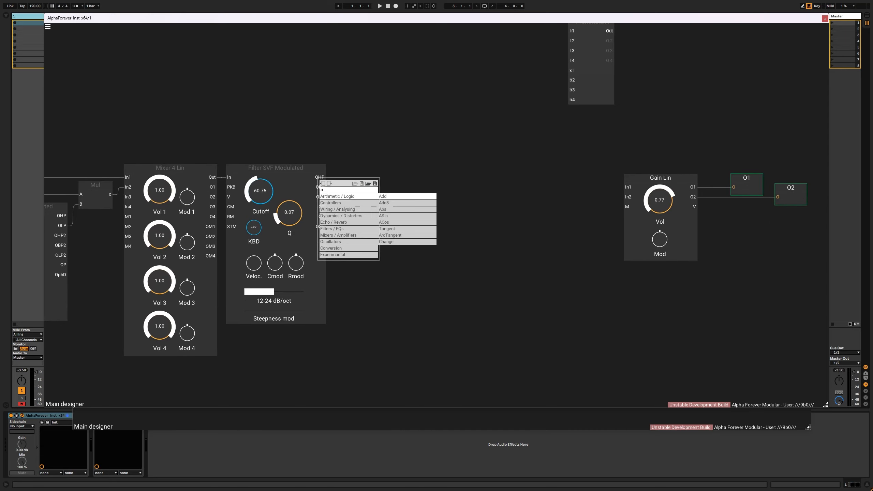
{"action": "left_click", "coordinate": [343, 163]}
{"action": "right_click", "coordinate": [321, 188]}
{"action": "mouse_move", "coordinate": [347, 210]}
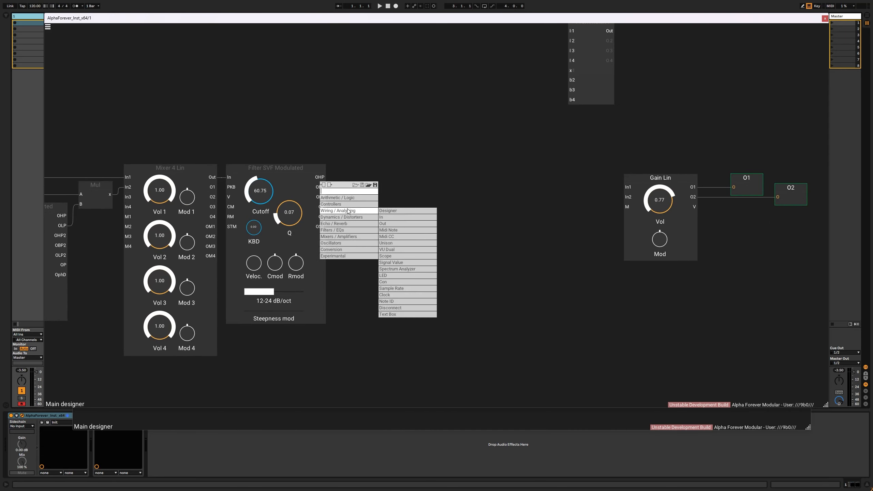
{"action": "left_click", "coordinate": [389, 281]}
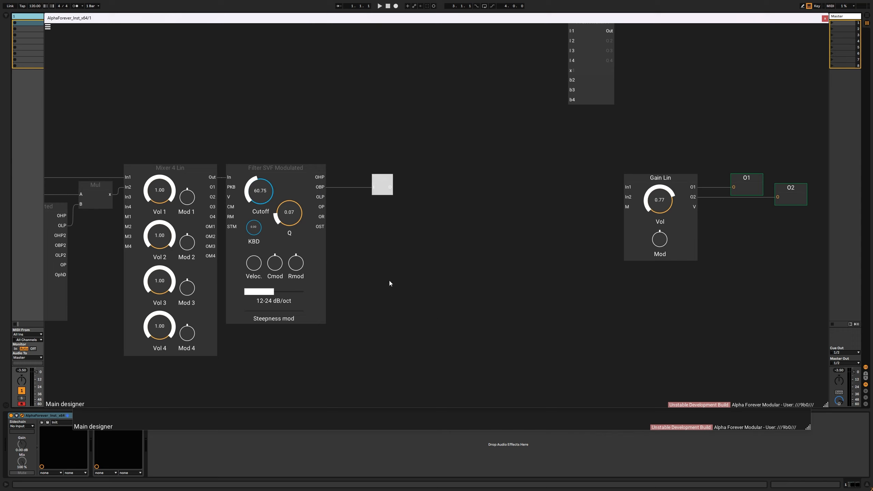
{"action": "left_click_drag", "start_coordinate": [388, 176], "coordinate": [375, 180]}
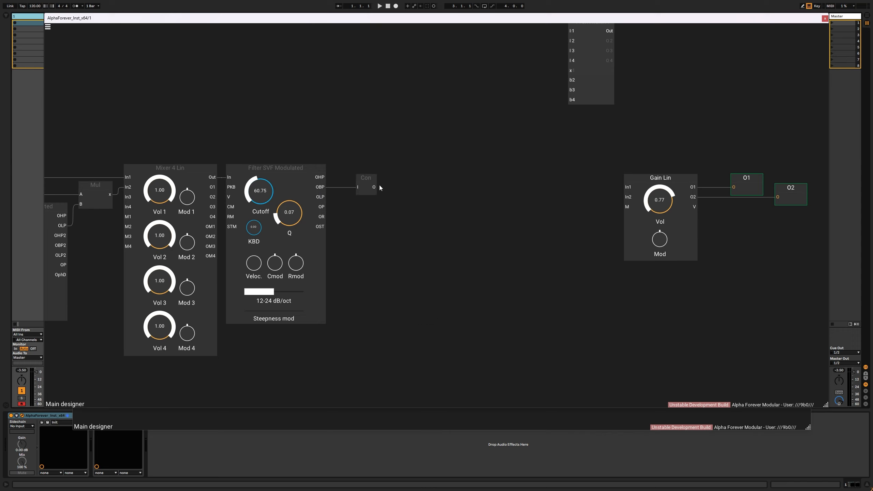
Step: Add a Delay after Con's output and insert an Add module between Con and Delay
{"action": "right_click", "coordinate": [377, 187]}
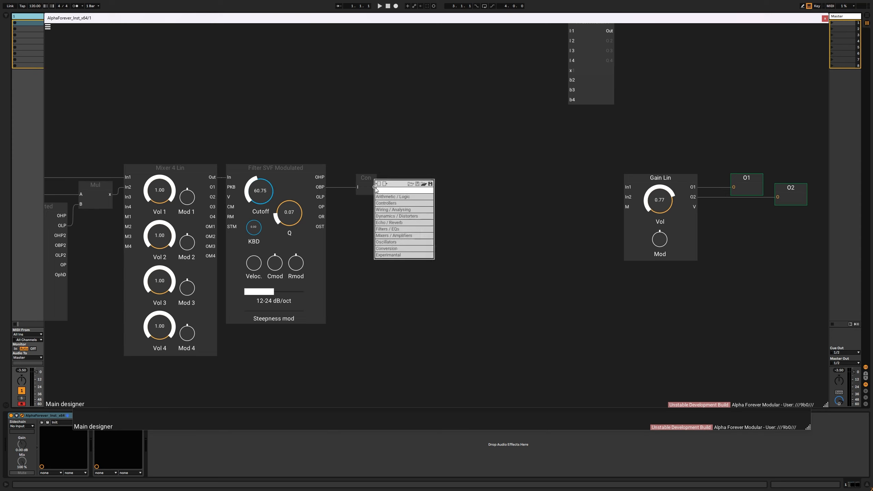
{"action": "type", "text": "delay"}
{"action": "left_click", "coordinate": [441, 196]}
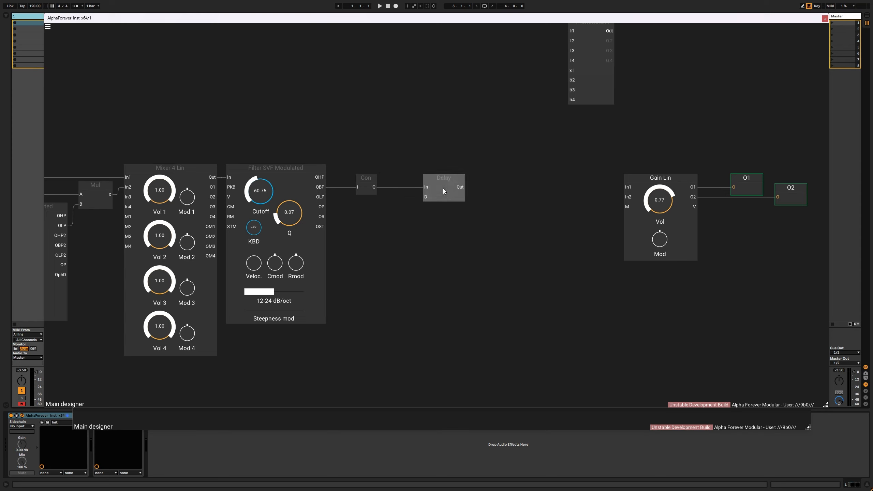
{"action": "mouse_move", "coordinate": [444, 189]}
{"action": "left_mouse_down"}
{"action": "mouse_move", "coordinate": [433, 176]}
{"action": "mouse_move", "coordinate": [455, 180]}
{"action": "left_mouse_up"}
{"action": "right_click", "coordinate": [375, 189]}
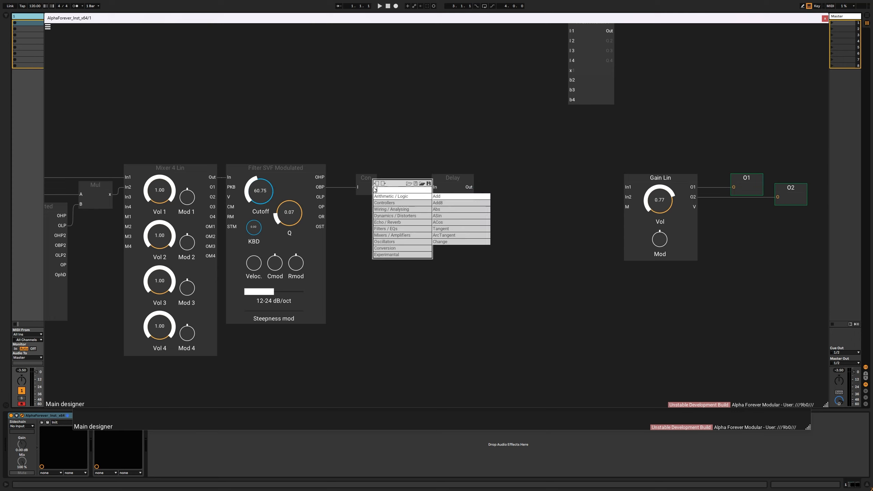
{"action": "left_click", "coordinate": [437, 196]}
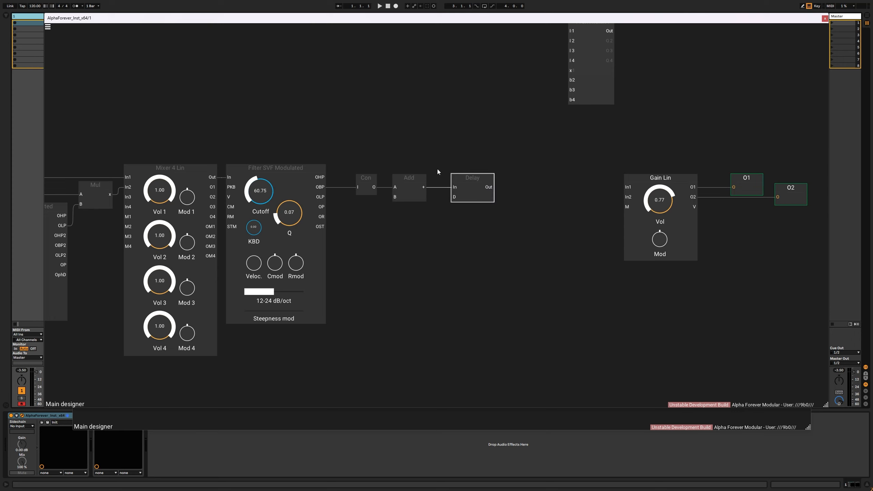
{"action": "left_click_drag", "start_coordinate": [397, 177], "coordinate": [399, 178]}
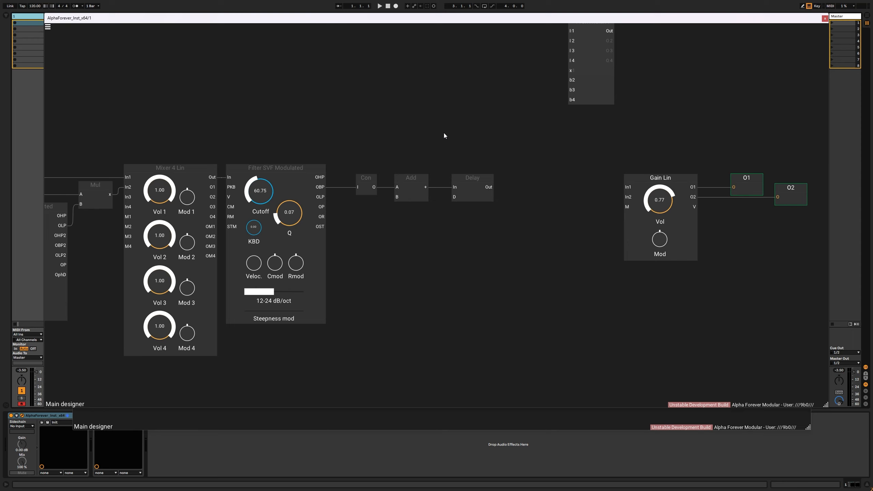
Step: Add a Filter 1P Modulated fed by Delay's output, and shift Gain Lin and its outputs right to make room
{"action": "right_click", "coordinate": [487, 187]}
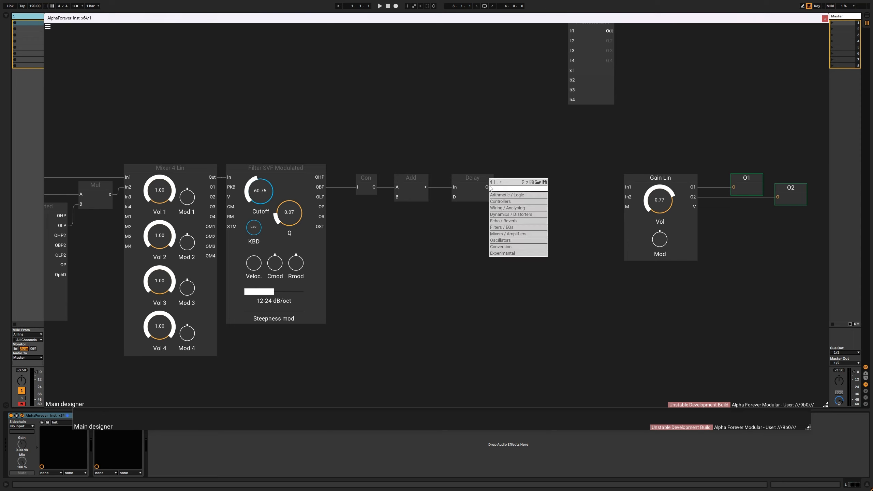
{"action": "mouse_move", "coordinate": [516, 192]}
{"action": "left_click", "coordinate": [571, 198]}
{"action": "left_click_drag", "start_coordinate": [565, 180], "coordinate": [544, 180]}
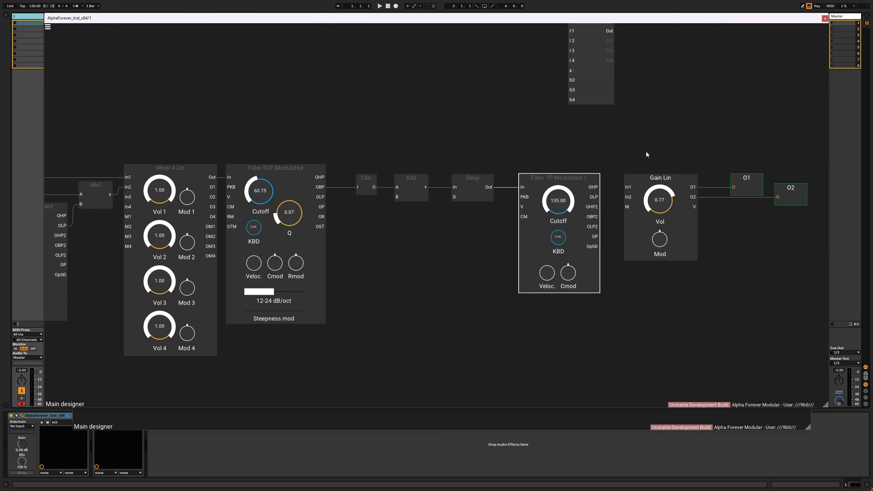
{"action": "left_click_drag", "start_coordinate": [647, 153], "coordinate": [762, 225]}
{"action": "left_click_drag", "start_coordinate": [604, 181], "coordinate": [741, 181]}
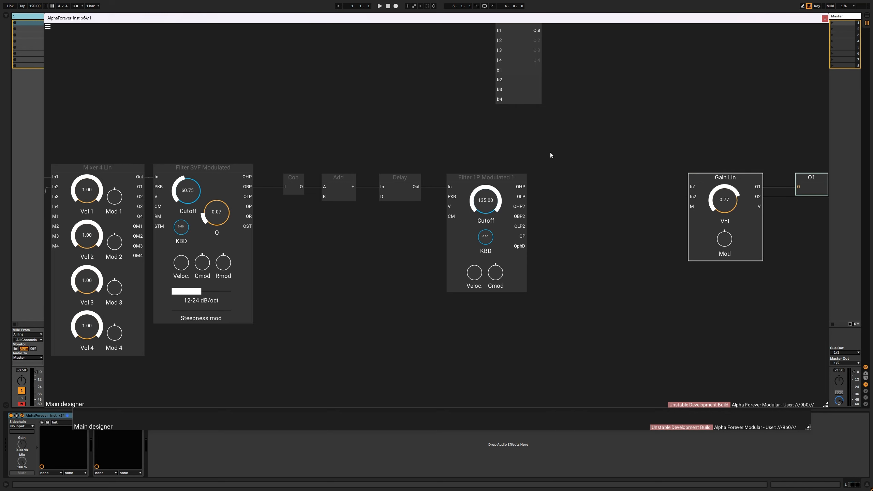
{"action": "left_click_drag", "start_coordinate": [551, 153], "coordinate": [549, 154]}
Step: Add another Filter 1P Modulated fed by the post-Delay filter's OLP output and place it close beside that filter
{"action": "right_click", "coordinate": [518, 199]}
{"action": "type", "text": "fil"}
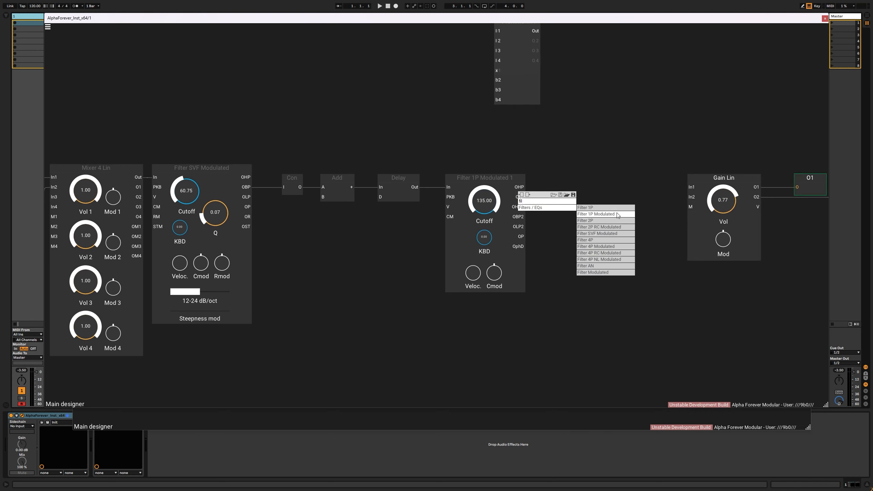
{"action": "left_click", "coordinate": [605, 213]}
{"action": "left_click_drag", "start_coordinate": [611, 184], "coordinate": [591, 186]}
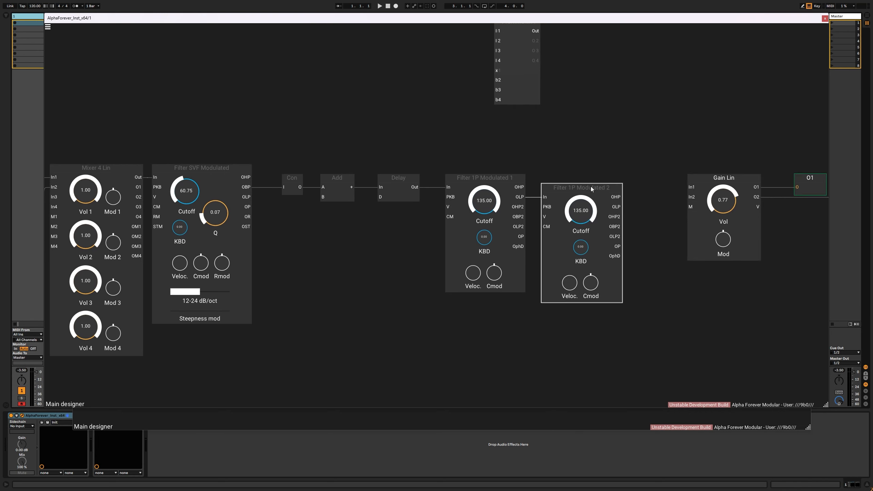
Step: Add a Sub module after the last Filter 1P Modulated, with A fed from OLP and B from OHP
{"action": "right_click", "coordinate": [617, 207]}
{"action": "type", "text": "sub"}
{"action": "left_click", "coordinate": [686, 217]}
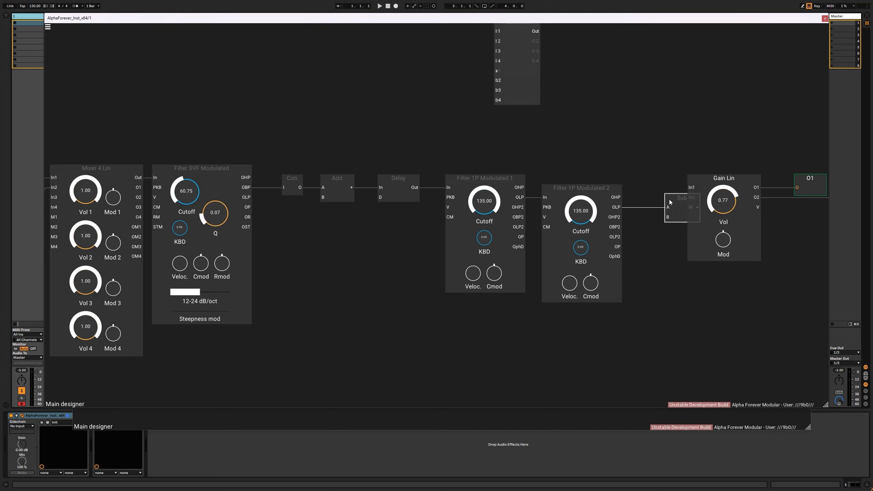
{"action": "left_click_drag", "start_coordinate": [669, 199], "coordinate": [642, 198]}
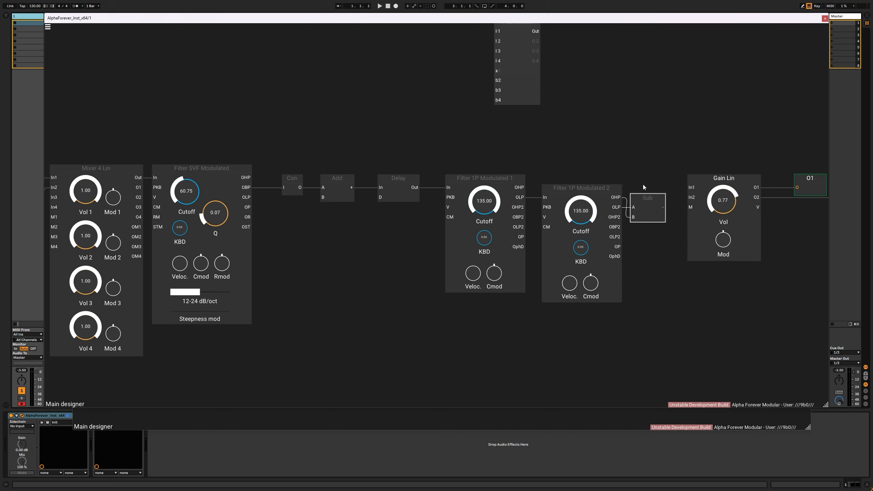
{"action": "left_click", "coordinate": [642, 185]}
Step: Add a Mul below the filters, wired as a feedback path from Sub's output to Add's B input
{"action": "right_click", "coordinate": [464, 331]}
{"action": "type", "text": "mul"}
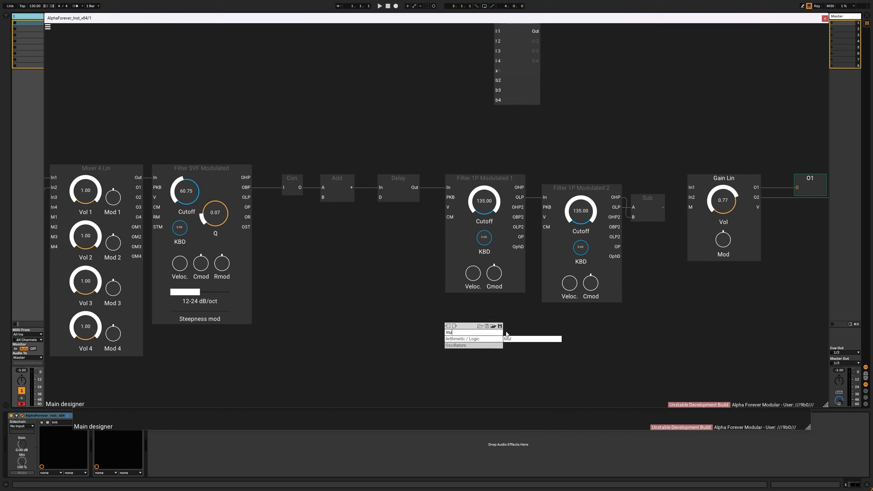
{"action": "left_click", "coordinate": [514, 336]}
{"action": "left_click_drag", "start_coordinate": [664, 206], "coordinate": [322, 197]}
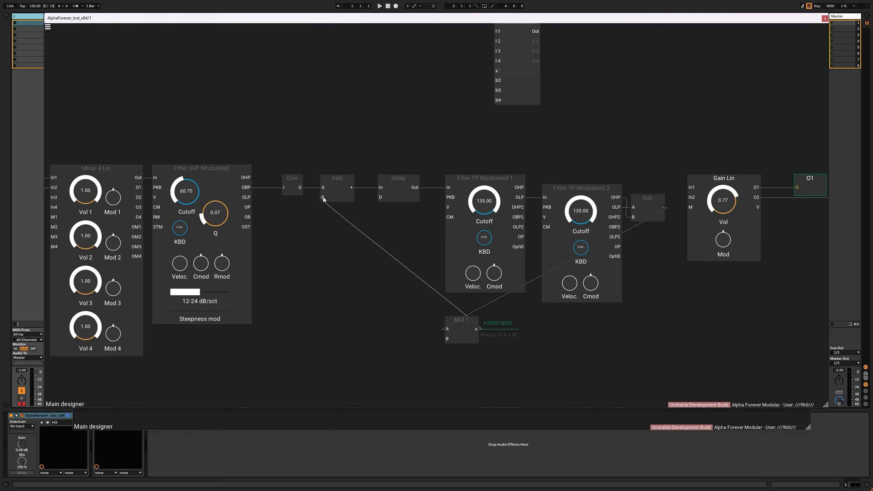
{"action": "left_click_drag", "start_coordinate": [466, 325], "coordinate": [472, 332]}
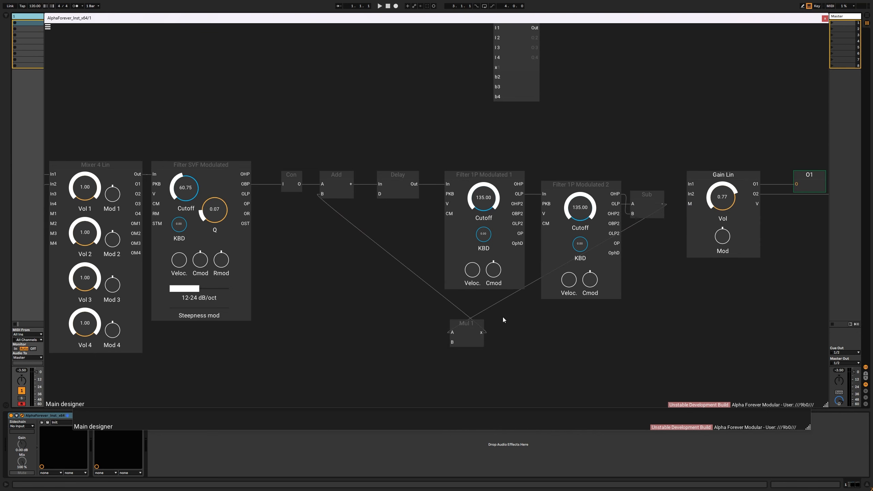
Step: Add a Con fed by Add's output, connect it to Gain Lin's In1 and In2, and move Gain Lin and its outputs up
{"action": "right_click", "coordinate": [364, 133]}
{"action": "mouse_move", "coordinate": [392, 153]}
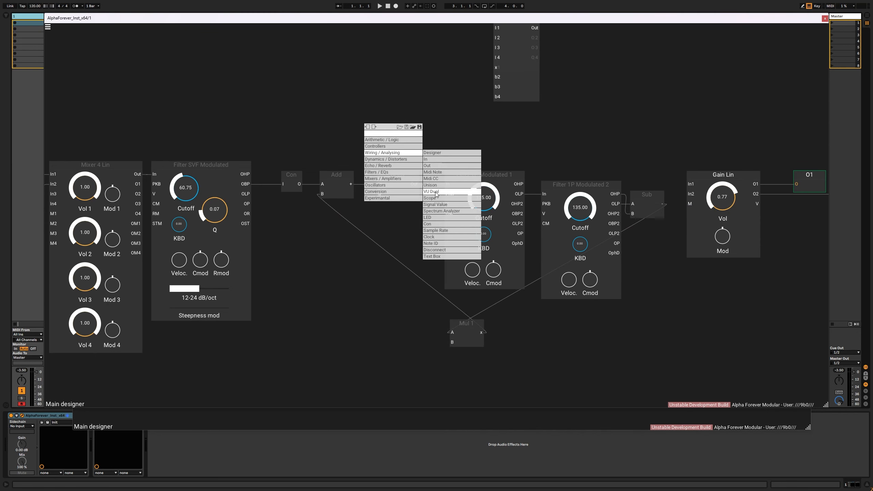
{"action": "left_click", "coordinate": [428, 223]}
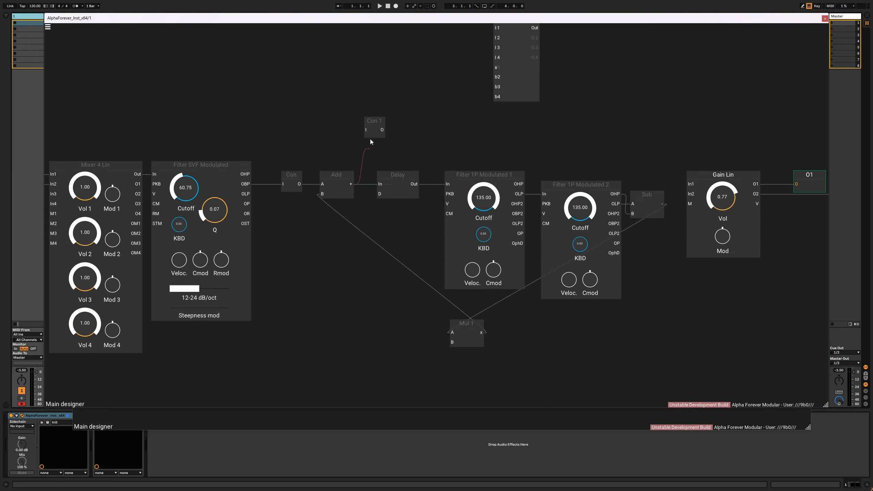
{"action": "mouse_move", "coordinate": [370, 142]}
{"action": "left_mouse_down"}
{"action": "mouse_move", "coordinate": [366, 130]}
{"action": "mouse_move", "coordinate": [692, 189]}
{"action": "mouse_move", "coordinate": [383, 130]}
{"action": "left_mouse_up"}
{"action": "left_click_drag", "start_coordinate": [685, 138], "coordinate": [837, 283]}
{"action": "left_click_drag", "start_coordinate": [604, 217], "coordinate": [604, 164]}
{"action": "left_click", "coordinate": [557, 95]}
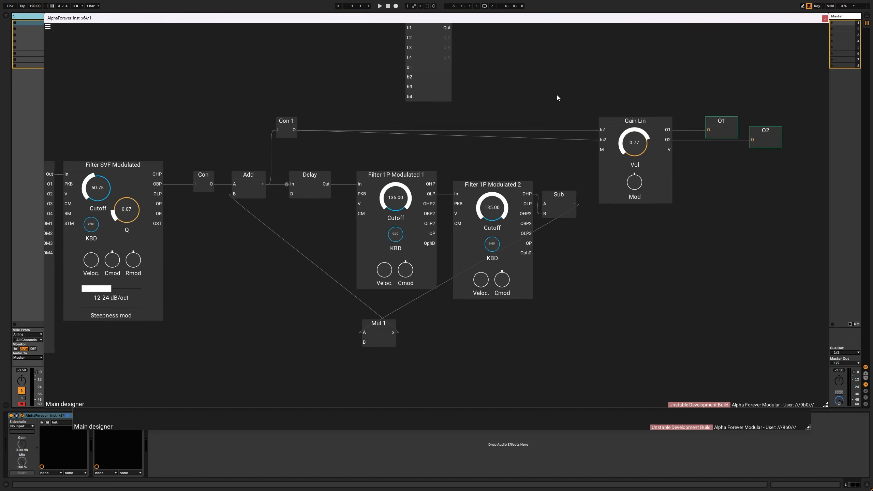
Step: Shift all modules from Clock through Delay, including the Con above, left to open a gap before Filter 1P Modulated 1
{"action": "scroll", "coordinate": [556, 95], "scroll_direction": "down", "scroll_amount": 4}
{"action": "left_click_drag", "start_coordinate": [265, 93], "coordinate": [576, 102]}
{"action": "scroll", "coordinate": [400, 93], "scroll_direction": "down", "scroll_amount": 2}
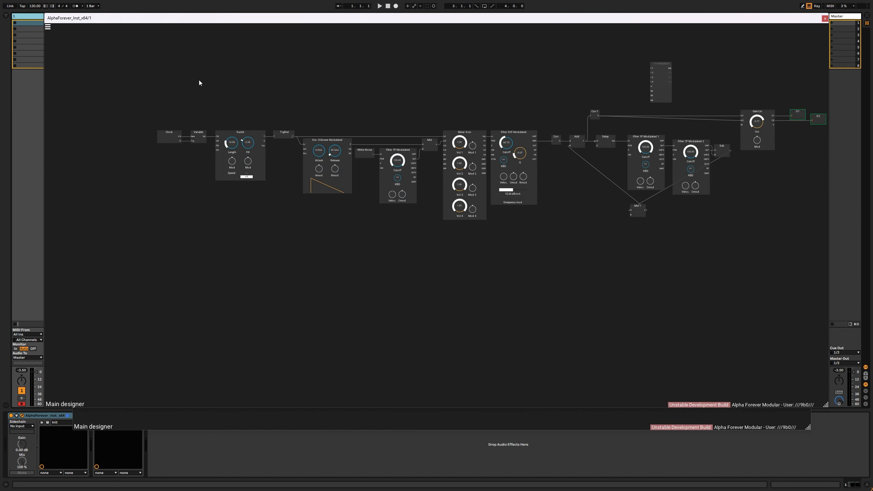
{"action": "left_click_drag", "start_coordinate": [77, 83], "coordinate": [620, 234]}
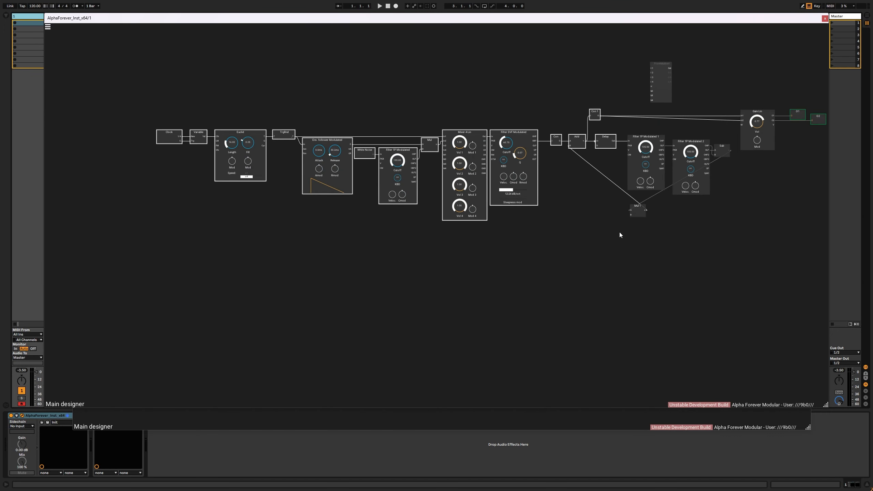
{"action": "left_click_drag", "start_coordinate": [610, 139], "coordinate": [462, 195]}
{"action": "left_click", "coordinate": [600, 144]}
{"action": "scroll", "coordinate": [600, 144], "scroll_direction": "up", "scroll_amount": 3}
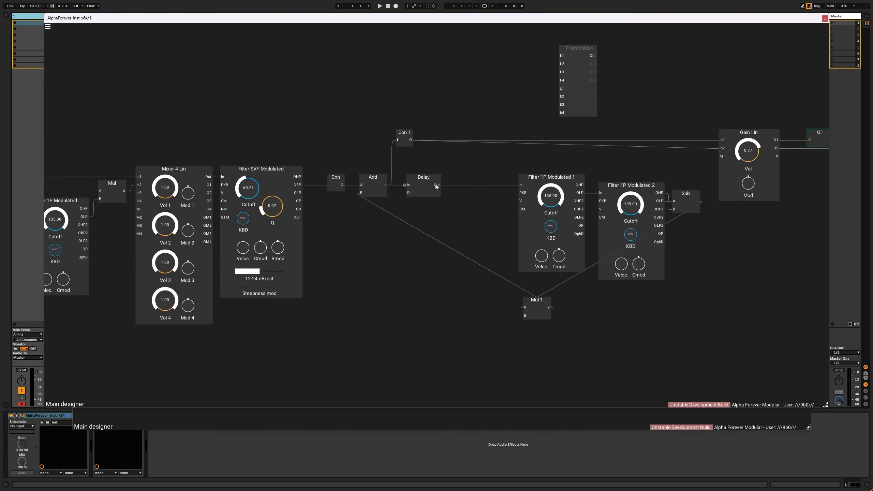
Step: Insert a Con between Delay and Filter 1P Modulated 1, name it Sct, and rename the Con before Add as ToMul
{"action": "double_click", "coordinate": [435, 185]}
{"action": "left_click", "coordinate": [484, 179]}
{"action": "scroll", "coordinate": [481, 152], "scroll_direction": "down", "scroll_amount": 1}
{"action": "left_click_drag", "start_coordinate": [504, 138], "coordinate": [498, 168]}
{"action": "scroll", "coordinate": [475, 165], "scroll_direction": "up", "scroll_amount": 5}
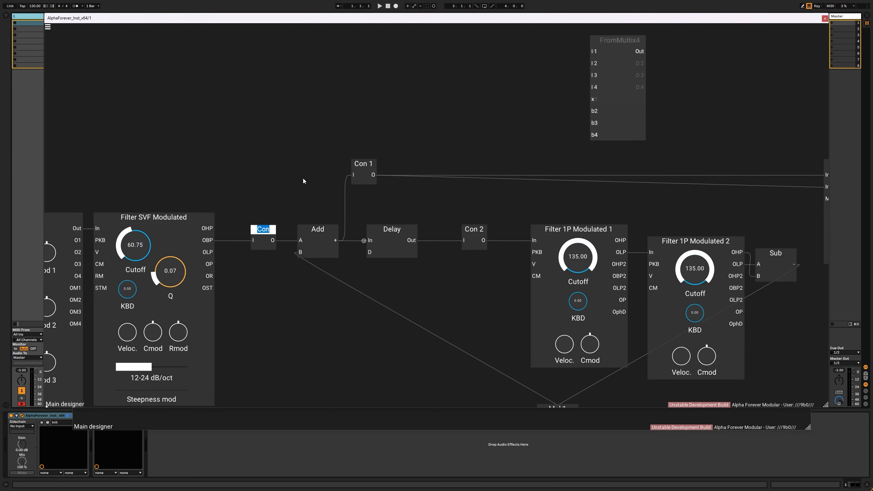
{"action": "type", "text": "ToMul"}
{"action": "key", "text": "Return"}
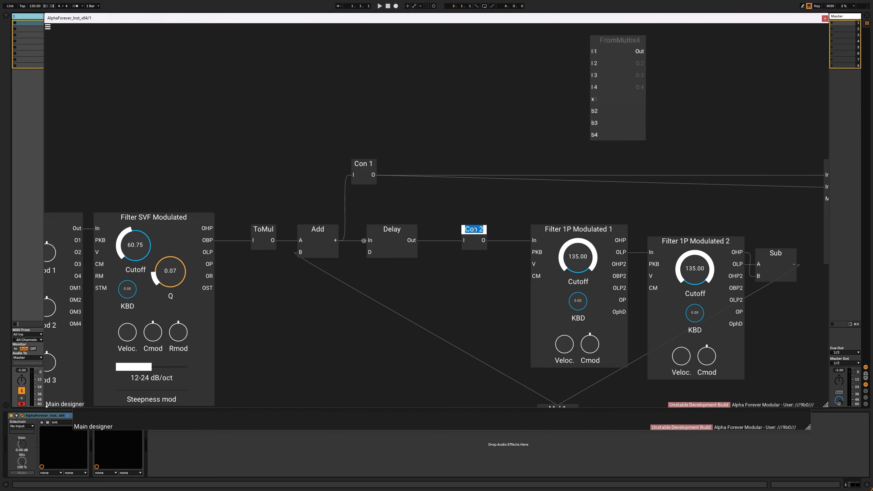
{"action": "type", "text": "Sct"}
{"action": "key", "text": "Return"}
Step: Spread out the stacked four-channel modules above the patch so Addx4, Mulx4, Householderx4, Delayx4, ToMultix4 and FromMultix4 sit separately
{"action": "left_click_drag", "start_coordinate": [605, 181], "coordinate": [488, 167]}
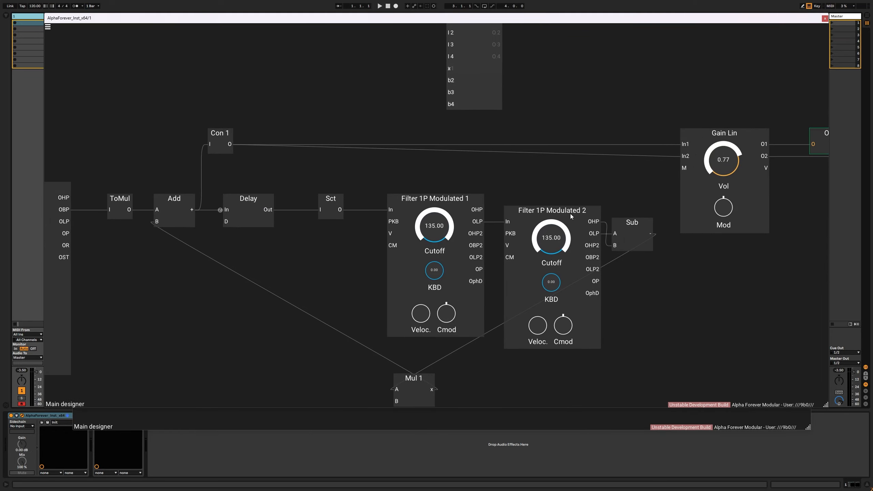
{"action": "left_click_drag", "start_coordinate": [398, 365], "coordinate": [416, 307]}
{"action": "left_click_drag", "start_coordinate": [266, 226], "coordinate": [325, 279]}
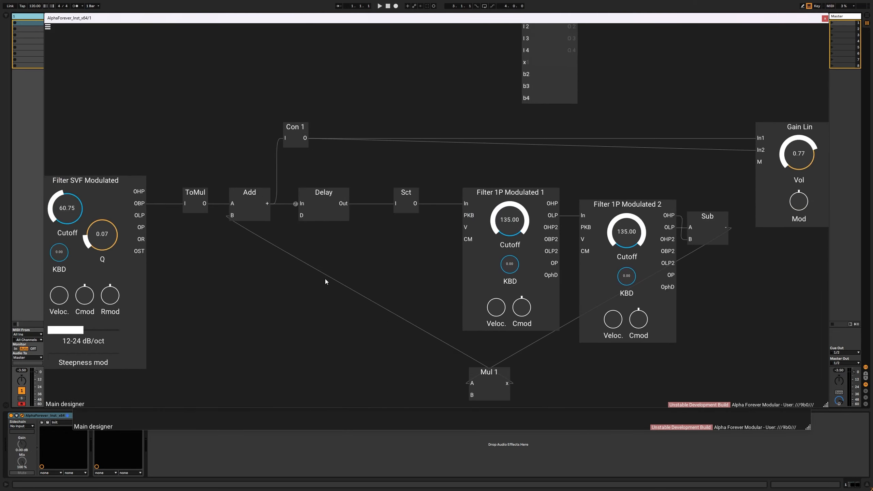
{"action": "scroll", "coordinate": [368, 294], "scroll_direction": "down", "scroll_amount": 3}
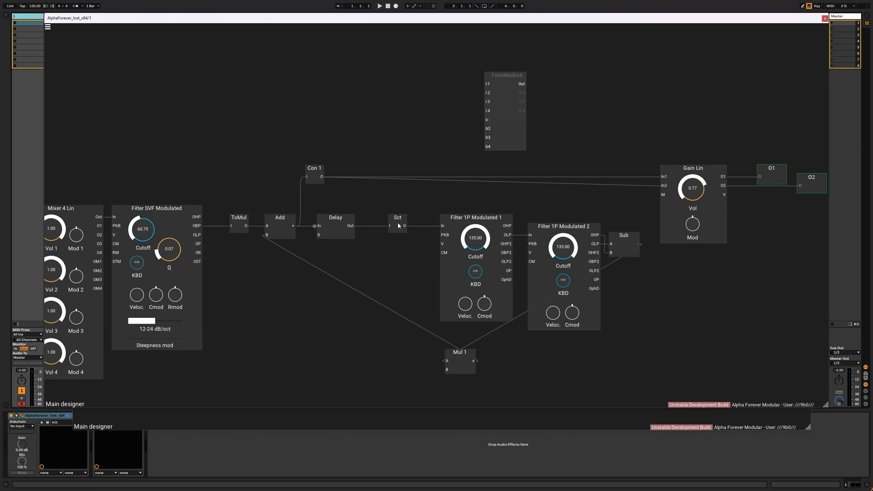
{"action": "left_click_drag", "start_coordinate": [384, 218], "coordinate": [472, 202]}
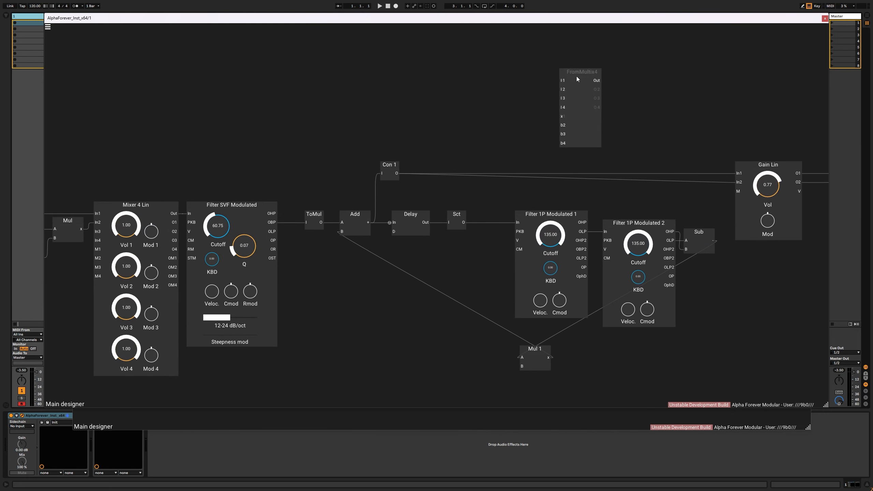
{"action": "left_click_drag", "start_coordinate": [577, 76], "coordinate": [642, 53]}
{"action": "left_click_drag", "start_coordinate": [450, 200], "coordinate": [498, 247]}
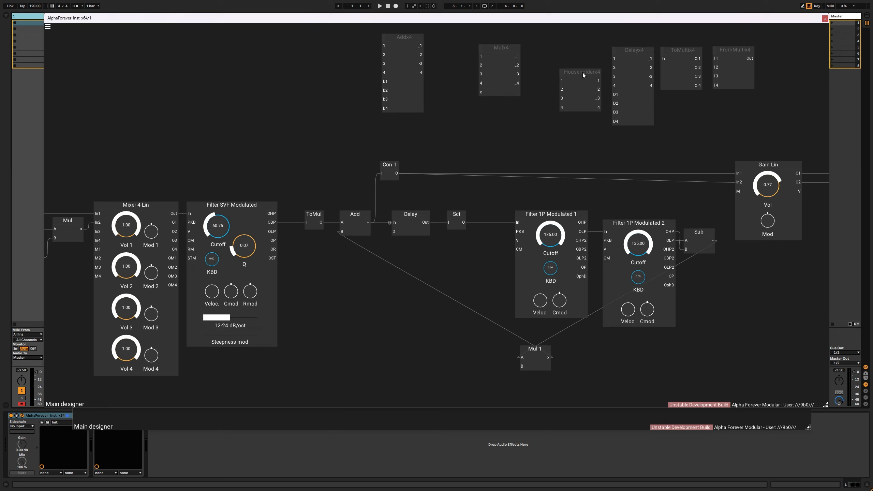
{"action": "left_click_drag", "start_coordinate": [584, 73], "coordinate": [529, 108]}
{"action": "left_click", "coordinate": [474, 123]}
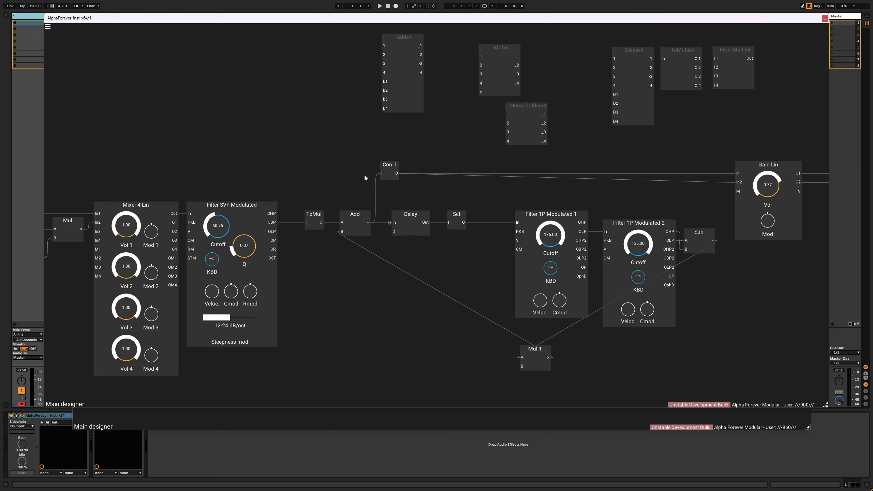
Step: Replace the ToMul module with the contents of ToMultix4 and move it left, clear of Add
{"action": "left_click", "coordinate": [321, 214]}
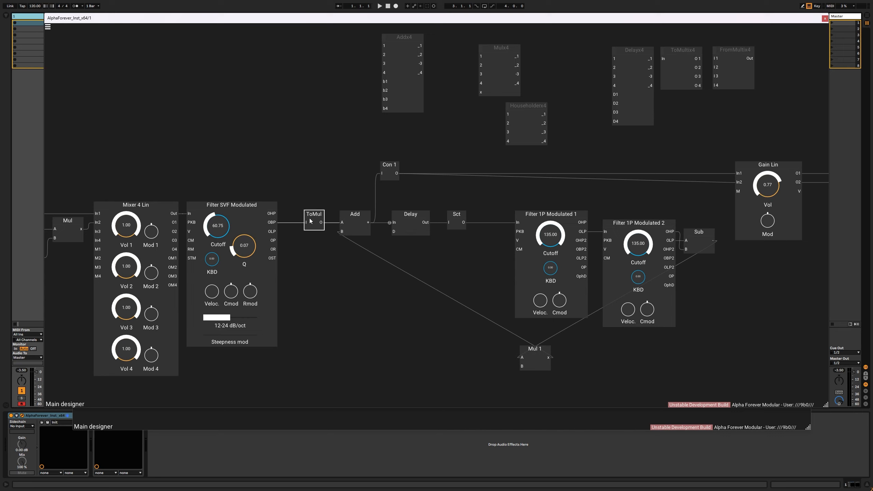
{"action": "left_click", "coordinate": [678, 82]}
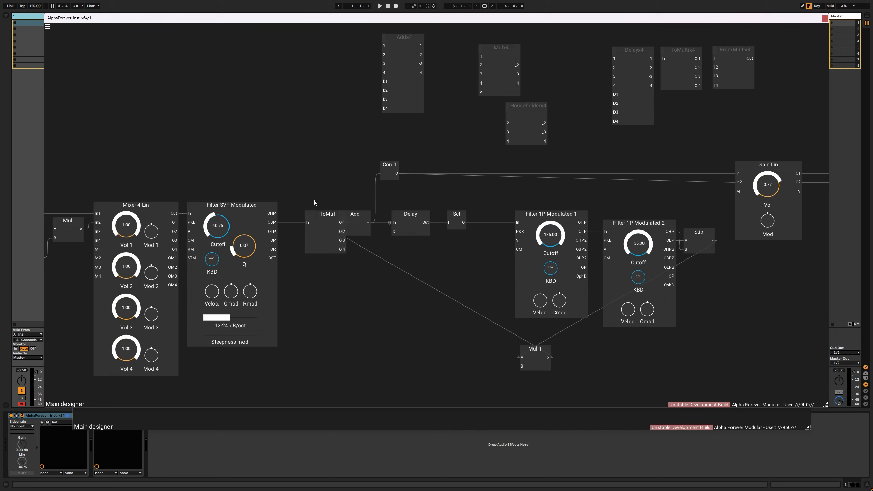
{"action": "left_click_drag", "start_coordinate": [321, 214], "coordinate": [303, 214]}
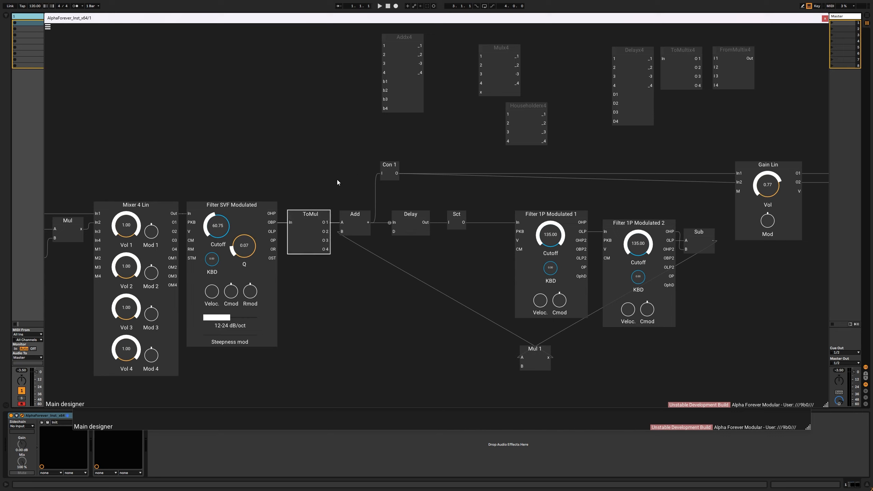
Step: Replace Add, Delay and Sct with the four-channel Addx4, Delayx4 and Householderx4 modules
{"action": "left_click", "coordinate": [355, 231]}
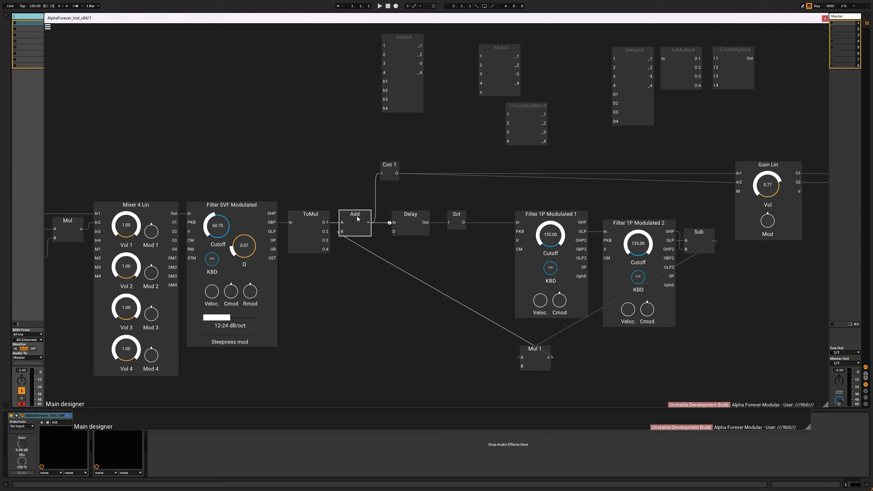
{"action": "left_click", "coordinate": [406, 90]}
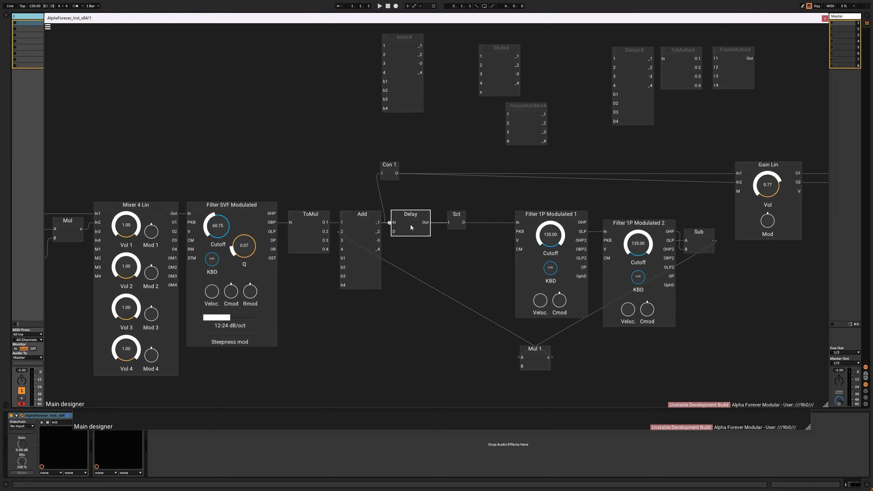
{"action": "left_click", "coordinate": [636, 102]}
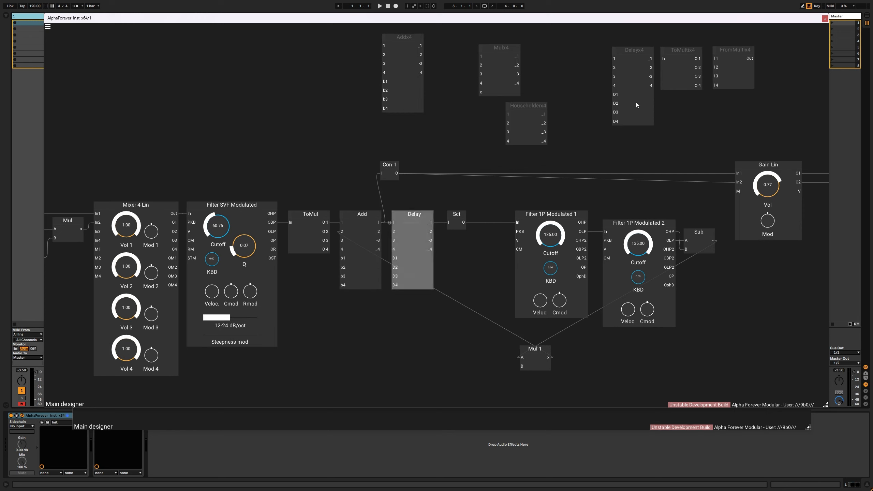
{"action": "left_click", "coordinate": [530, 124]}
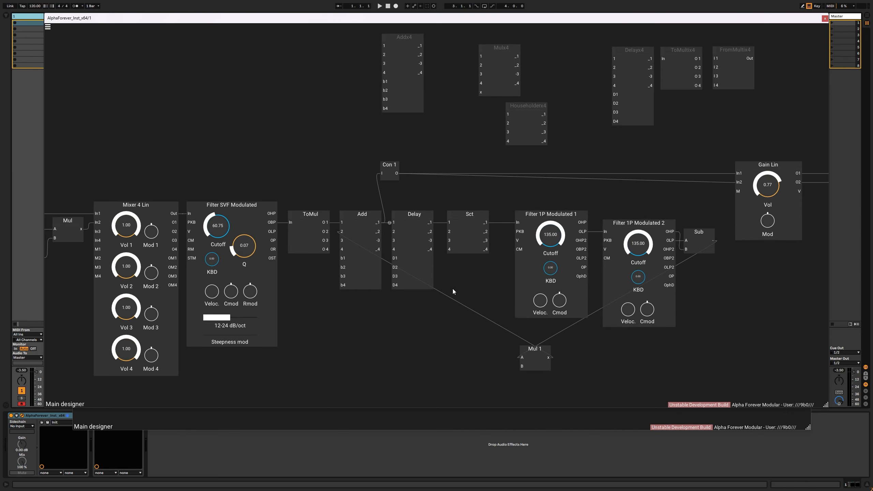
Step: Add an empty Designer module below Delay and open it for editing
{"action": "right_click", "coordinate": [394, 318]}
{"action": "type", "text": "des"}
{"action": "key", "text": "Return"}
{"action": "scroll", "coordinate": [464, 319], "scroll_direction": "up", "scroll_amount": 7}
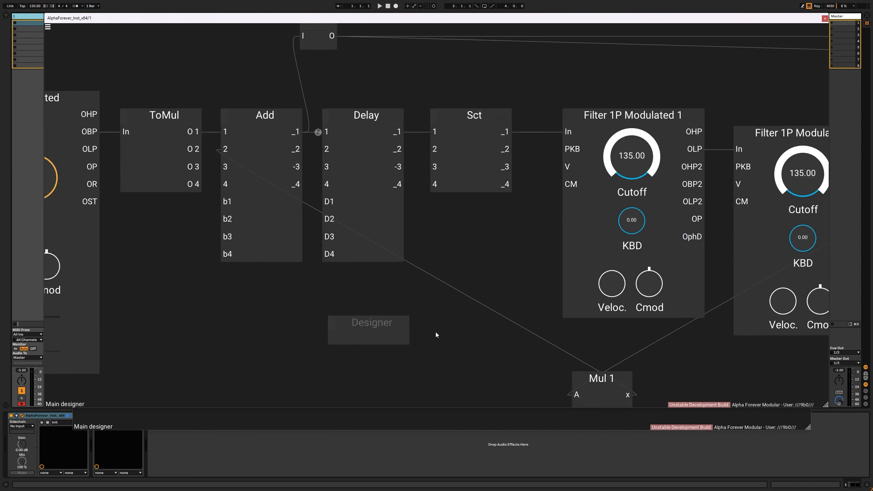
{"action": "left_click_drag", "start_coordinate": [436, 333], "coordinate": [501, 256]}
{"action": "double_click", "coordinate": [425, 257]}
Step: Add a Filter 1P inside the designer and feed its In from an input module named I 1
{"action": "right_click", "coordinate": [416, 153]}
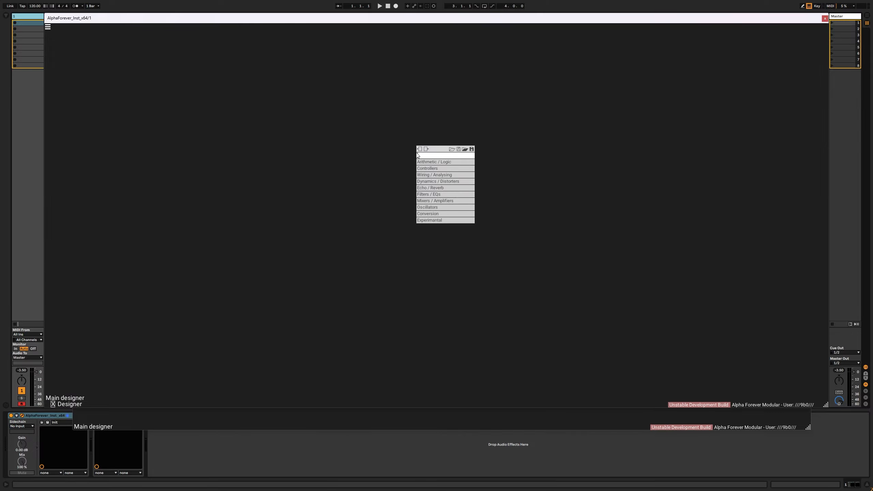
{"action": "type", "text": "fil"}
{"action": "left_click", "coordinate": [488, 163]}
{"action": "scroll", "coordinate": [348, 156], "scroll_direction": "up", "scroll_amount": 4}
{"action": "left_click_drag", "start_coordinate": [450, 142], "coordinate": [296, 155]}
{"action": "scroll", "coordinate": [296, 156], "scroll_direction": "up", "scroll_amount": 3}
{"action": "double_click", "coordinate": [385, 169]}
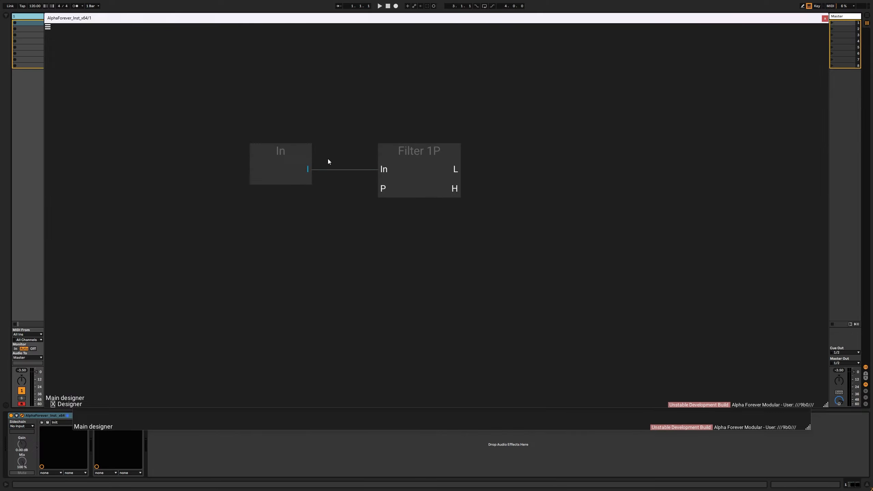
{"action": "double_click", "coordinate": [296, 150]}
{"action": "type", "text": "I 1"}
{"action": "key", "text": "Return"}
Step: Add an output named O 1 fed by the filter's L output, and rename the filter as Filter 1P 1
{"action": "double_click", "coordinate": [454, 168]}
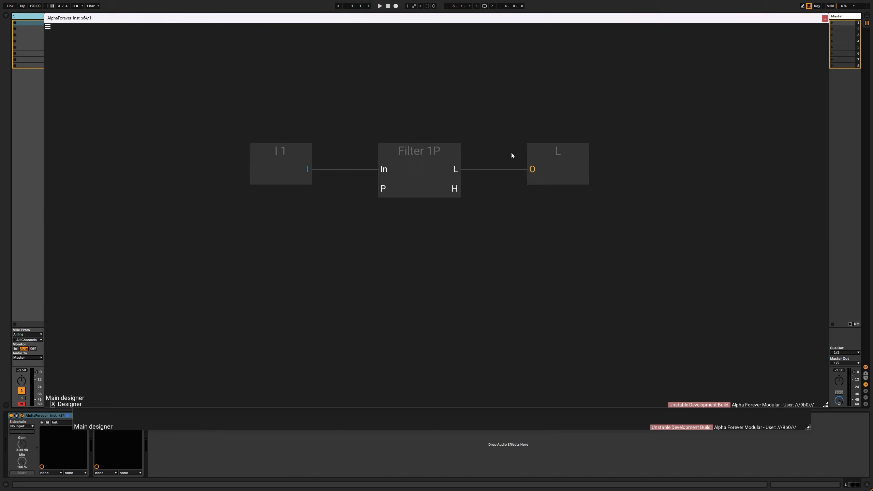
{"action": "double_click", "coordinate": [550, 153]}
{"action": "type", "text": "O 1"}
{"action": "key", "text": "Return"}
{"action": "left_click_drag", "start_coordinate": [233, 223], "coordinate": [721, 115]}
{"action": "left_click", "coordinate": [377, 140]}
{"action": "left_click_drag", "start_coordinate": [422, 149], "coordinate": [432, 152]}
{"action": "double_click", "coordinate": [433, 153]}
{"action": "type", "text": "1"}
{"action": "key", "text": "Return"}
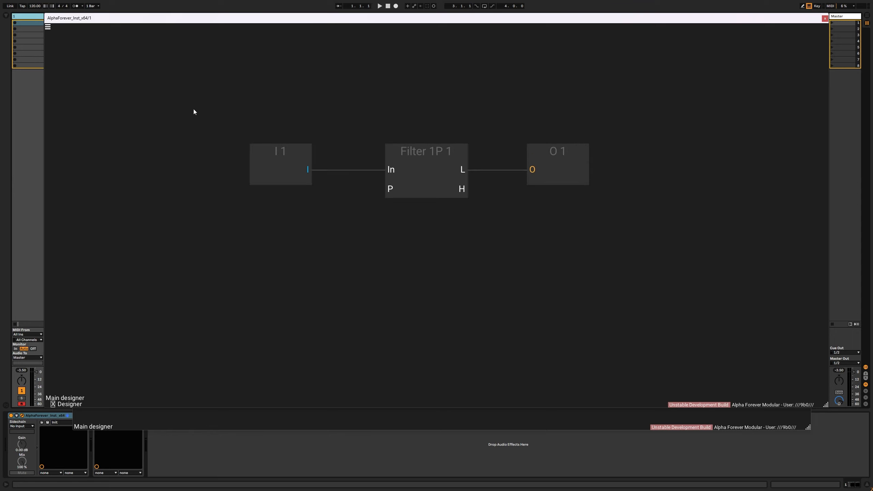
Step: Duplicate the input, filter and output row three times below to create channels 2, 3 and 4
{"action": "left_click_drag", "start_coordinate": [202, 108], "coordinate": [590, 221]}
{"action": "key", "text": "ctrl+v"}
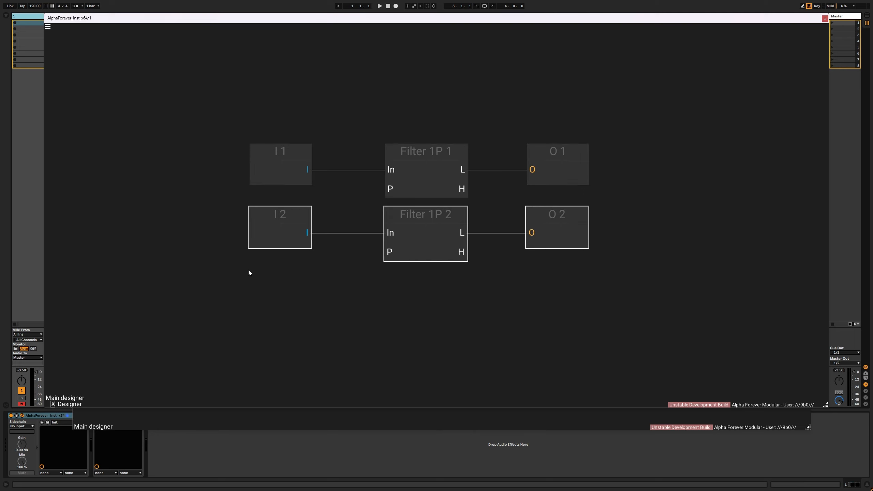
{"action": "key", "text": "ctrl+v"}
{"action": "key", "text": "ctrl+v"}
{"action": "left_click", "coordinate": [248, 332]}
{"action": "scroll", "coordinate": [199, 295], "scroll_direction": "down", "scroll_amount": 3}
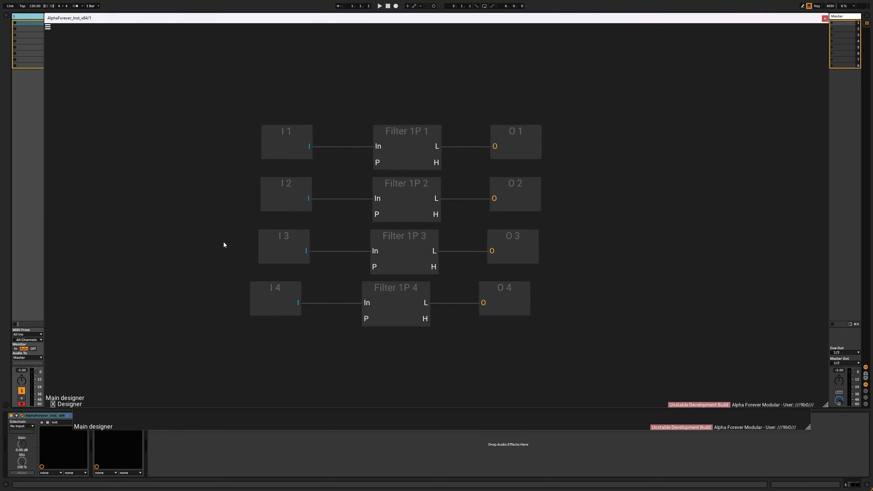
Step: Align the four inputs, four filters and four outputs into straight vertical columns
{"action": "left_click_drag", "start_coordinate": [201, 92], "coordinate": [344, 358]}
{"action": "key", "text": "ctrl+Right"}
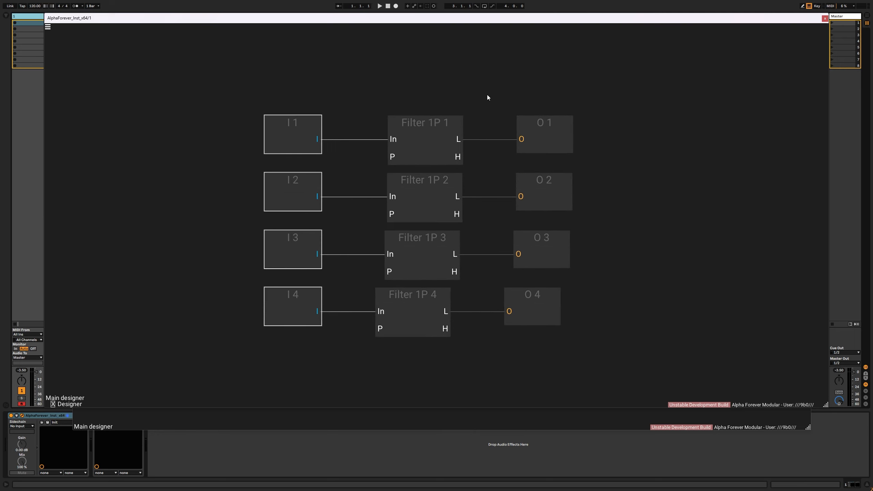
{"action": "left_click_drag", "start_coordinate": [487, 97], "coordinate": [674, 410]}
{"action": "key", "text": "ctrl+Right"}
{"action": "left_click_drag", "start_coordinate": [335, 86], "coordinate": [440, 167]}
{"action": "key", "text": "ctrl+Right"}
Step: Add a shared input P above the rows and wire it to the P input of all four Filter 1P modules
{"action": "double_click", "coordinate": [476, 239]}
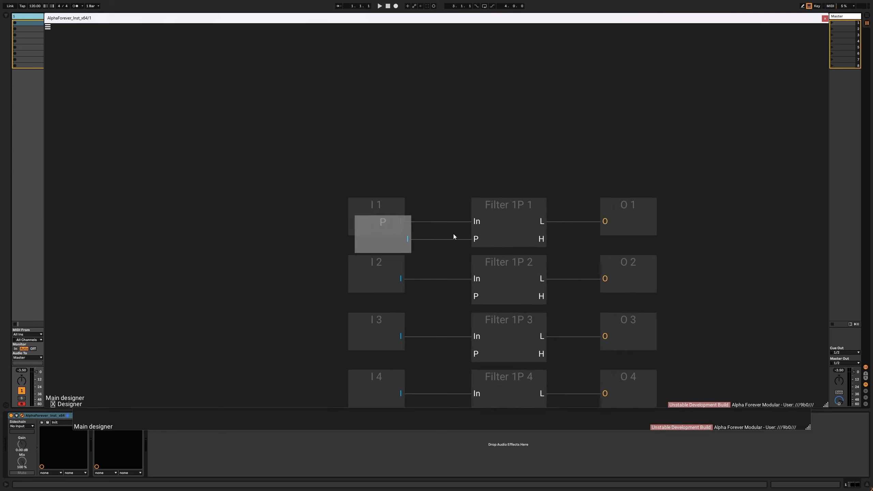
{"action": "left_click_drag", "start_coordinate": [401, 221], "coordinate": [439, 135]}
{"action": "left_click_drag", "start_coordinate": [521, 169], "coordinate": [518, 108]}
{"action": "left_click_drag", "start_coordinate": [440, 393], "coordinate": [581, 129]}
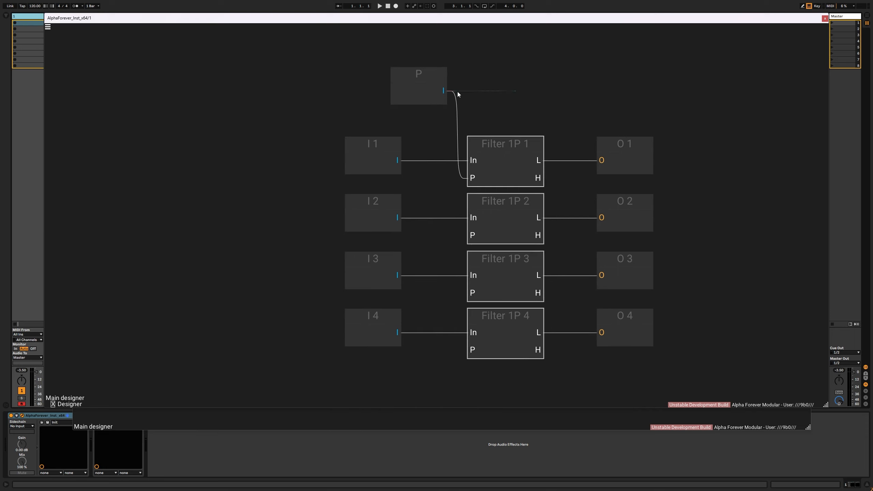
{"action": "left_click_drag", "start_coordinate": [458, 94], "coordinate": [475, 239]}
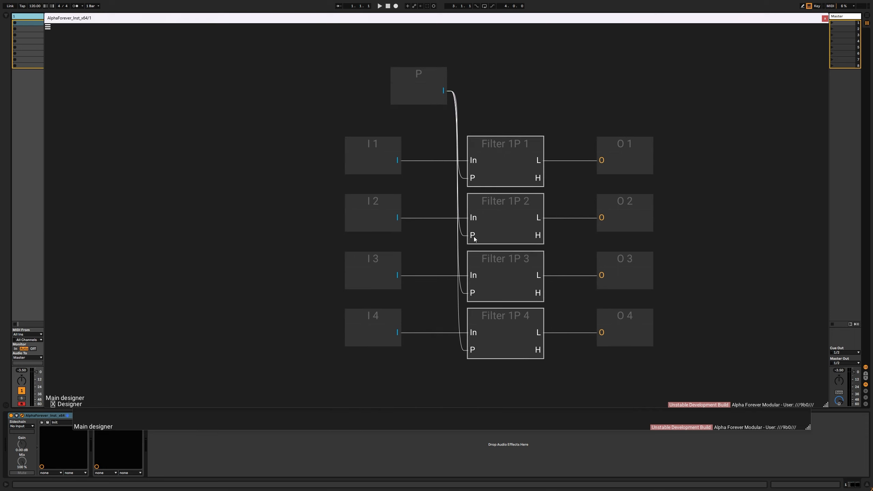
{"action": "left_click", "coordinate": [589, 113]}
{"action": "left_click_drag", "start_coordinate": [589, 113], "coordinate": [539, 94]}
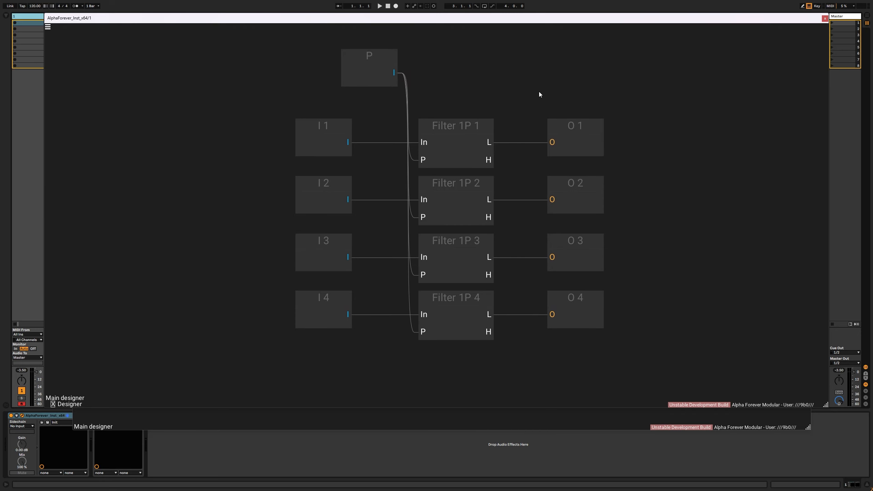
Step: Return to the main patch and rename the new four-channel filter designer module as Lp 4x
{"action": "double_click", "coordinate": [539, 92]}
{"action": "left_click_drag", "start_coordinate": [534, 233], "coordinate": [571, 259]}
{"action": "scroll", "coordinate": [572, 259], "scroll_direction": "down", "scroll_amount": 3}
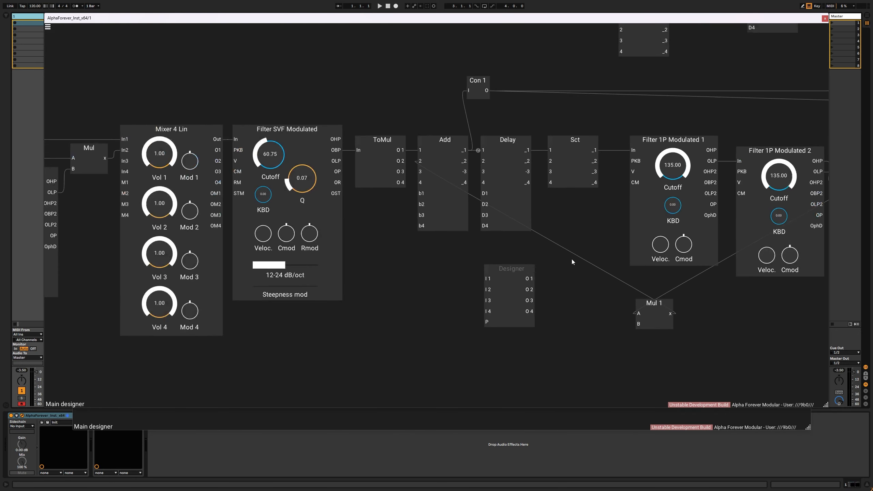
{"action": "double_click", "coordinate": [519, 272]}
{"action": "type", "text": "Lp 4x"}
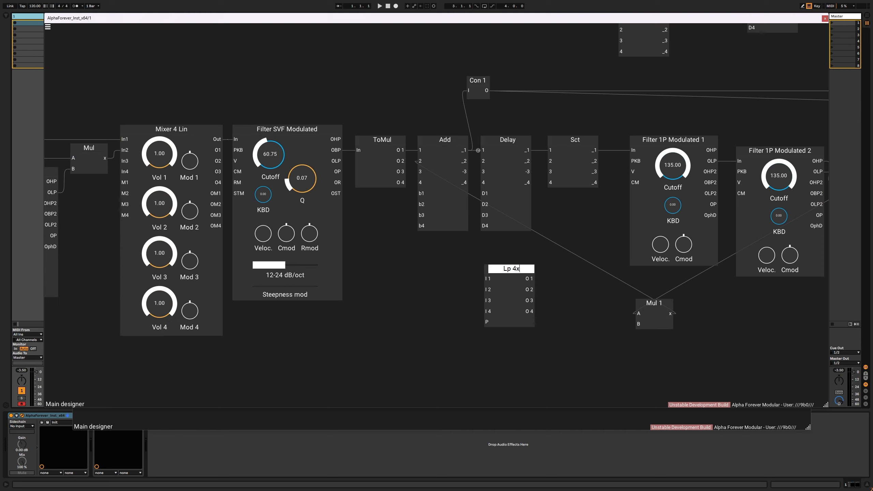
{"action": "key", "text": "Return"}
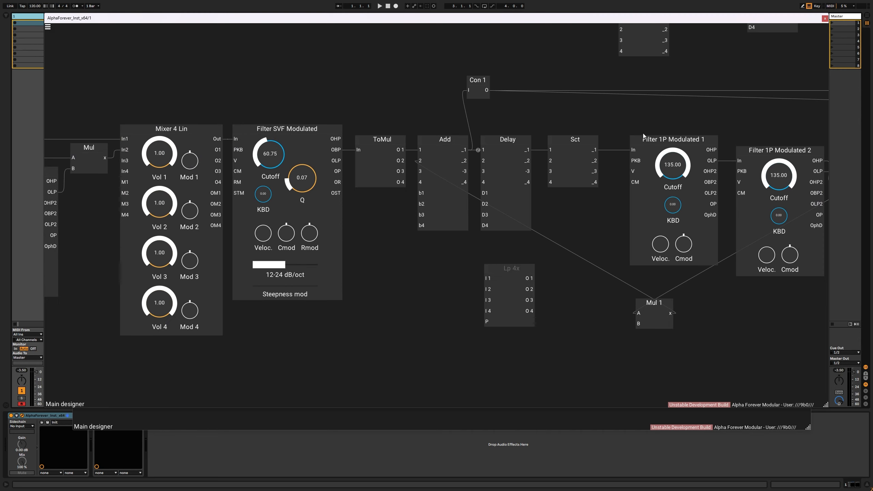
Step: Replace Filter 1P Modulated 1 in the chain with a copy of the Lp 4x module
{"action": "left_click", "coordinate": [655, 142]}
{"action": "left_click", "coordinate": [518, 298], "text": "shift"}
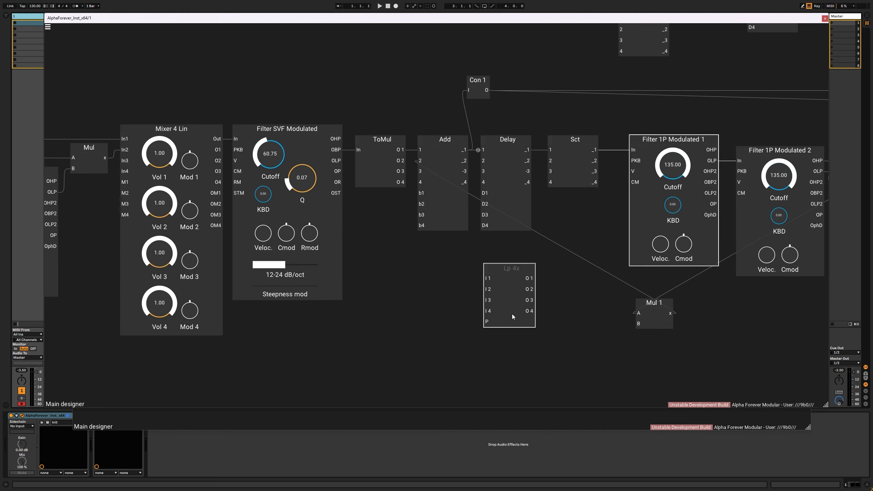
{"action": "key", "text": "r"}
Step: Rename the loose four-channel module as Ap 4x and the replaced one after Sct as Lp 4x
{"action": "left_click", "coordinate": [511, 271]}
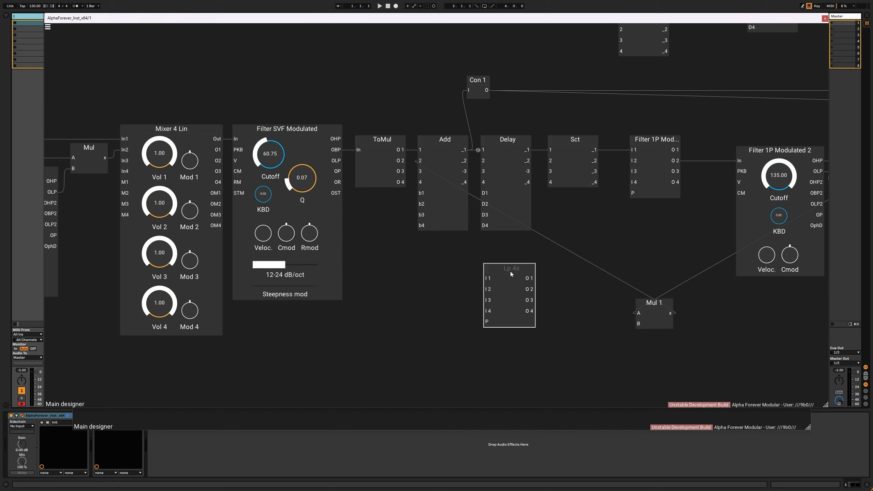
{"action": "double_click", "coordinate": [513, 268]}
{"action": "type", "text": "Ap 4x"}
{"action": "key", "text": "Return"}
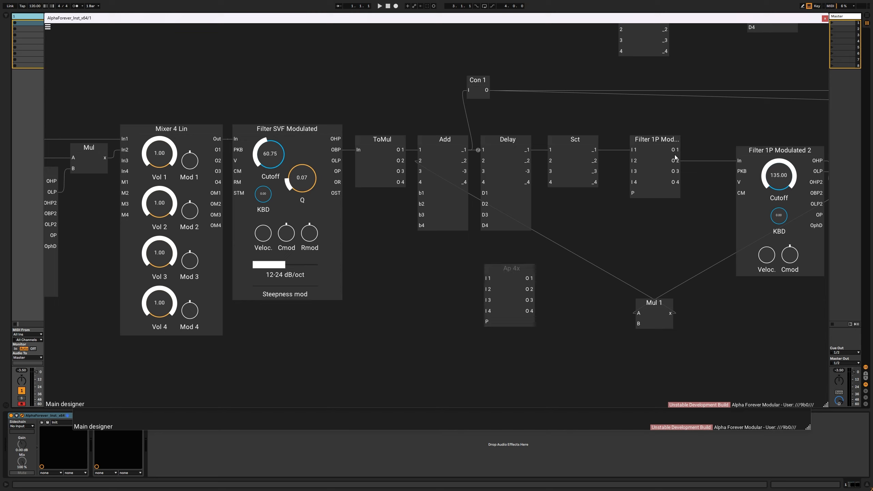
{"action": "double_click", "coordinate": [671, 140]}
{"action": "type", "text": "Lp 4x"}
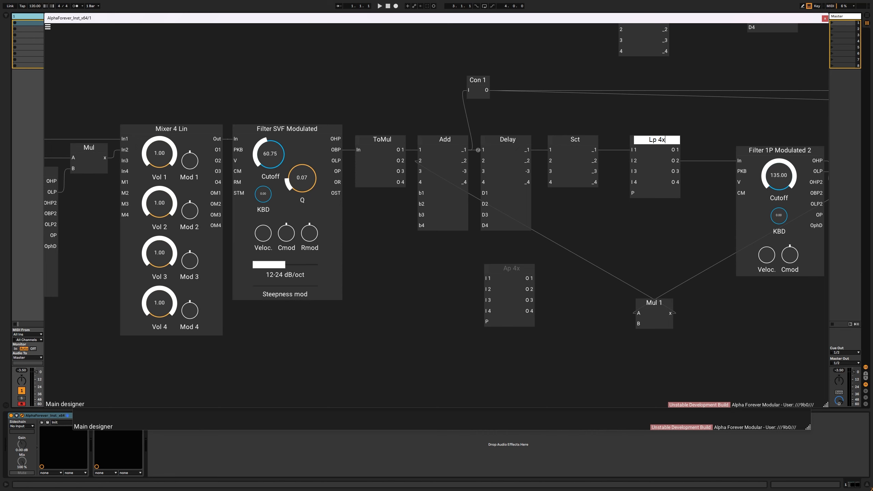
{"action": "key", "text": "Return"}
Step: Open the Ap 4x module and move its four outputs farther away from the filters
{"action": "scroll", "coordinate": [584, 223], "scroll_direction": "right", "scroll_amount": 5}
{"action": "left_click", "coordinate": [652, 144]}
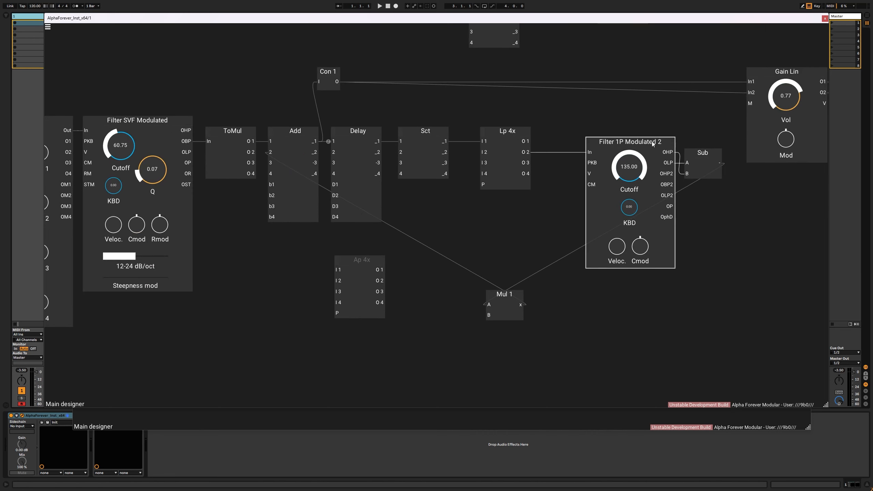
{"action": "left_click", "coordinate": [707, 156]}
{"action": "key", "text": "Escape"}
{"action": "double_click", "coordinate": [366, 286]}
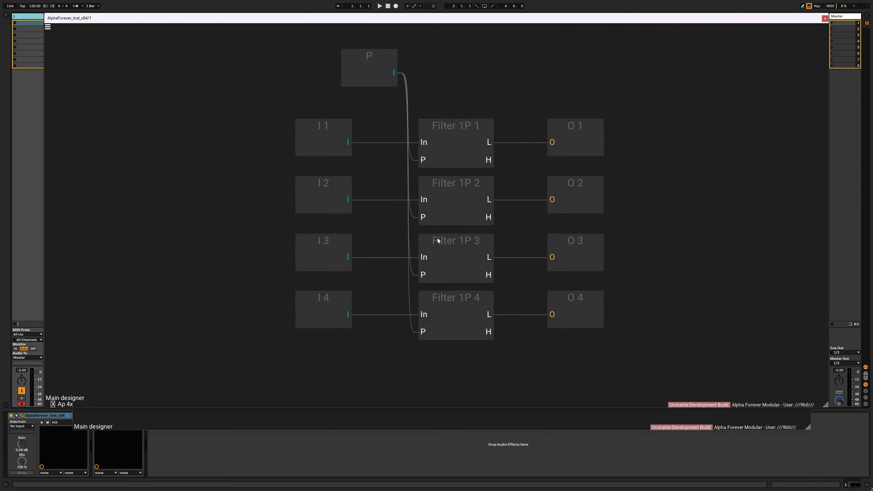
{"action": "left_click_drag", "start_coordinate": [511, 90], "coordinate": [661, 397]}
{"action": "left_click_drag", "start_coordinate": [564, 129], "coordinate": [753, 129]}
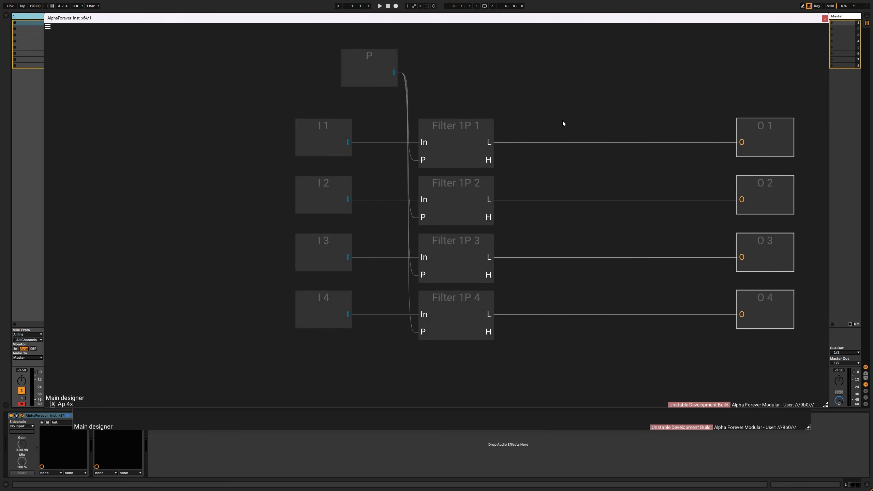
Step: Insert a Sub module between the L output of each of the four filters and its output
{"action": "left_click", "coordinate": [563, 122]}
{"action": "double_click", "coordinate": [500, 139]}
{"action": "type", "text": "su"}
{"action": "left_click", "coordinate": [561, 152]}
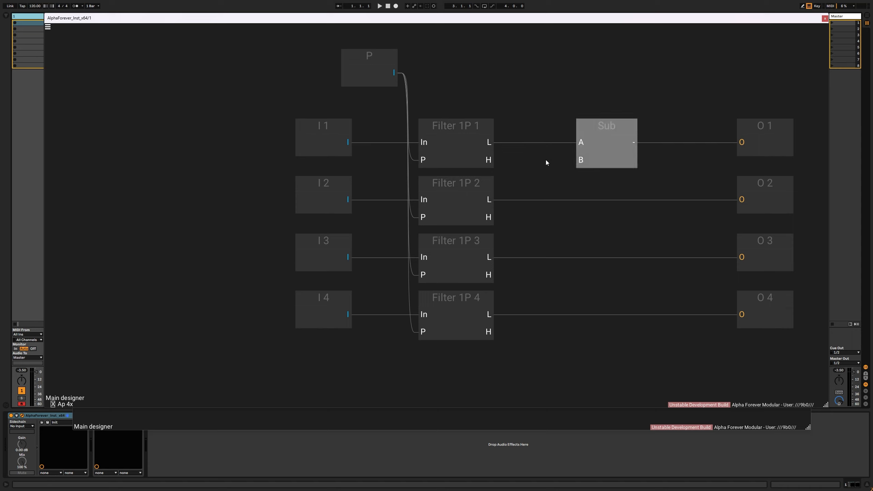
{"action": "double_click", "coordinate": [499, 198]}
{"action": "type", "text": "su"}
{"action": "left_click", "coordinate": [562, 207]}
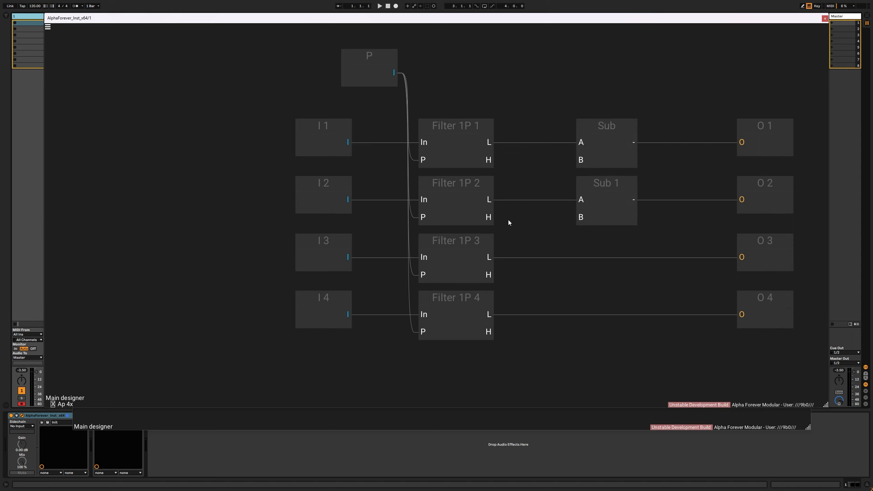
{"action": "double_click", "coordinate": [490, 253]}
{"action": "type", "text": "su"}
{"action": "left_click", "coordinate": [572, 265]}
{"action": "double_click", "coordinate": [492, 309]}
{"action": "type", "text": "s"}
{"action": "left_click", "coordinate": [564, 324]}
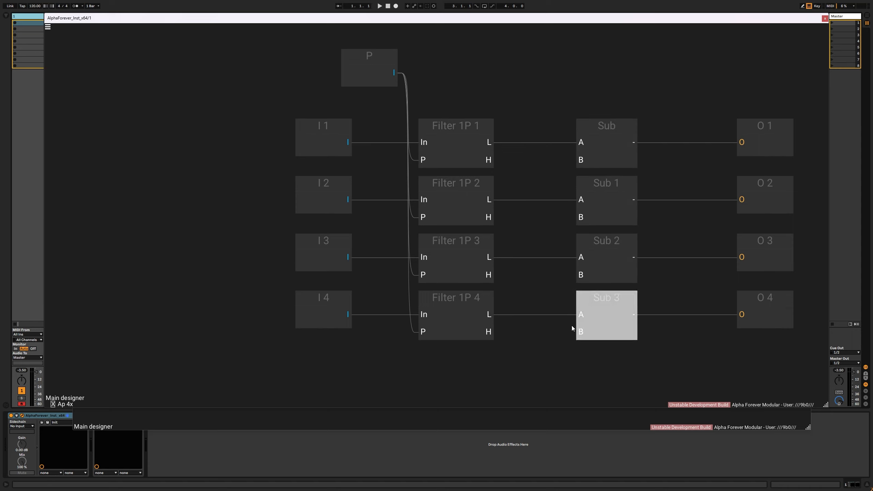
Step: Wire the H output of each Filter 1P module to the B input of its Sub module
{"action": "left_click_drag", "start_coordinate": [488, 160], "coordinate": [580, 160]}
{"action": "left_click_drag", "start_coordinate": [489, 216], "coordinate": [581, 217]}
{"action": "left_click_drag", "start_coordinate": [549, 281], "coordinate": [584, 278]}
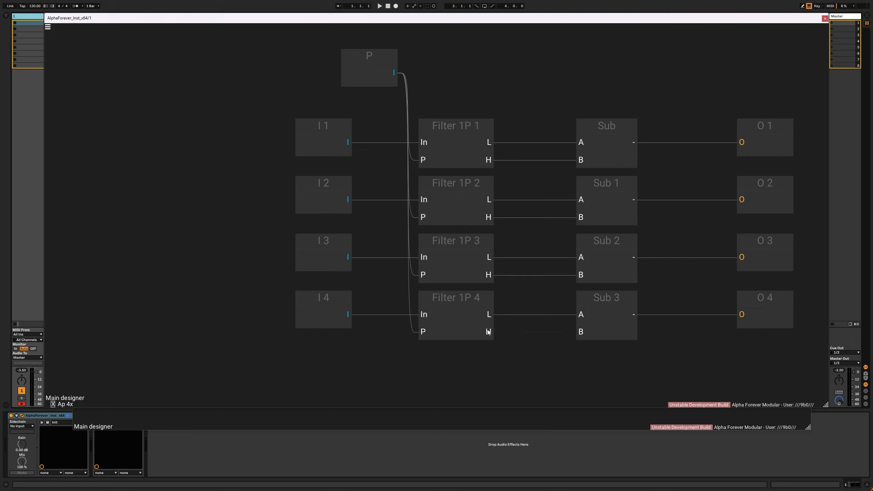
{"action": "left_click_drag", "start_coordinate": [489, 331], "coordinate": [589, 333]}
Step: Move the Sub modules and outputs closer to the filters and return to the main patch
{"action": "scroll", "coordinate": [530, 309], "scroll_direction": "down", "scroll_amount": 2}
{"action": "left_click_drag", "start_coordinate": [532, 147], "coordinate": [703, 331]}
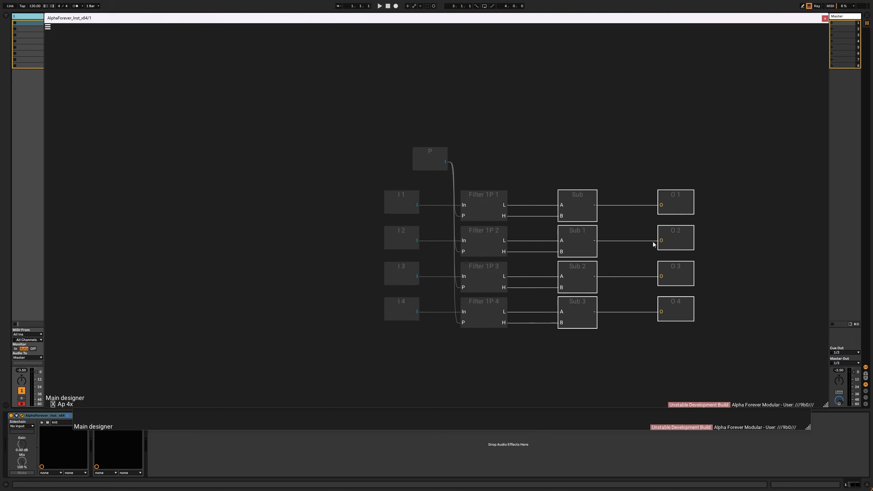
{"action": "left_click_drag", "start_coordinate": [569, 197], "coordinate": [538, 196]}
{"action": "left_click_drag", "start_coordinate": [584, 155], "coordinate": [625, 301]}
{"action": "double_click", "coordinate": [696, 264]}
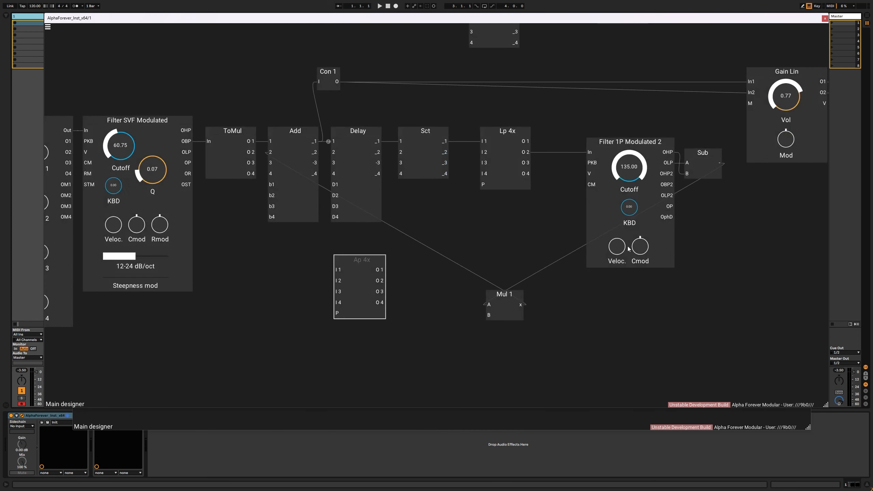
Step: Move Lp 4x closer to Sct and replace Filter 1P Modulated 2 with a copy of Ap 4x
{"action": "left_click", "coordinate": [363, 260]}
{"action": "left_click", "coordinate": [515, 132]}
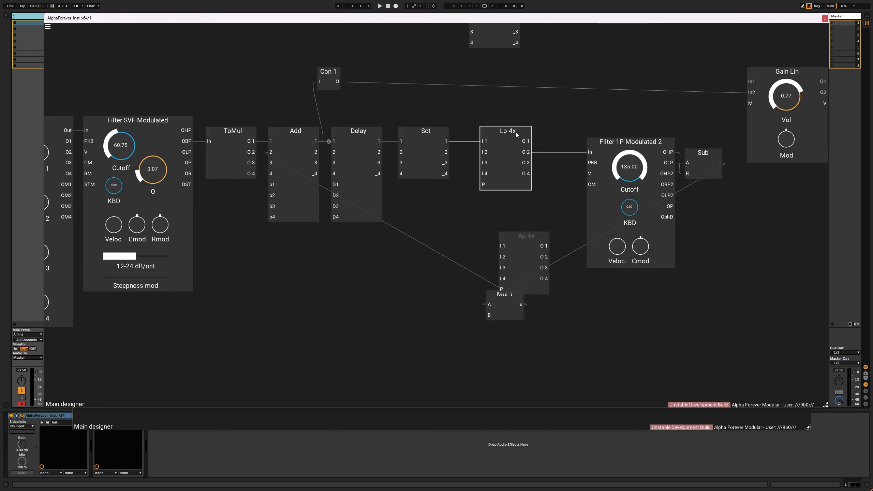
{"action": "left_click_drag", "start_coordinate": [516, 132], "coordinate": [500, 132]}
{"action": "left_click_drag", "start_coordinate": [522, 237], "coordinate": [548, 204]}
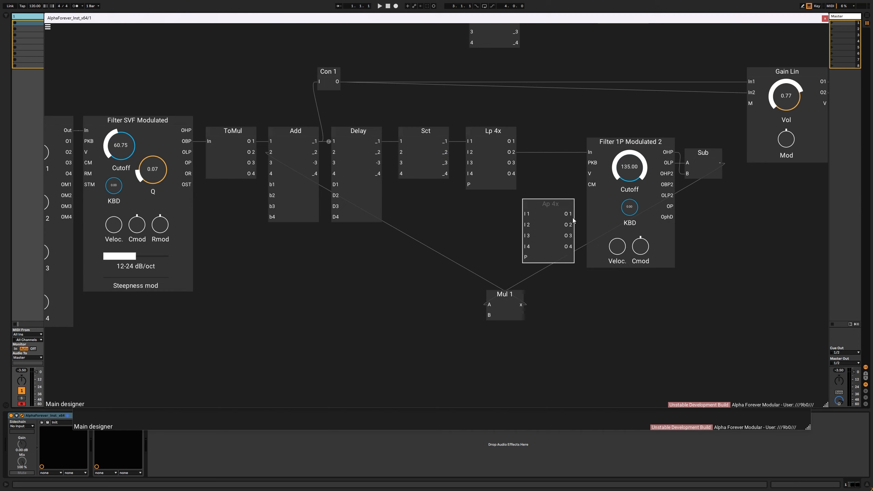
{"action": "left_click", "coordinate": [597, 220]}
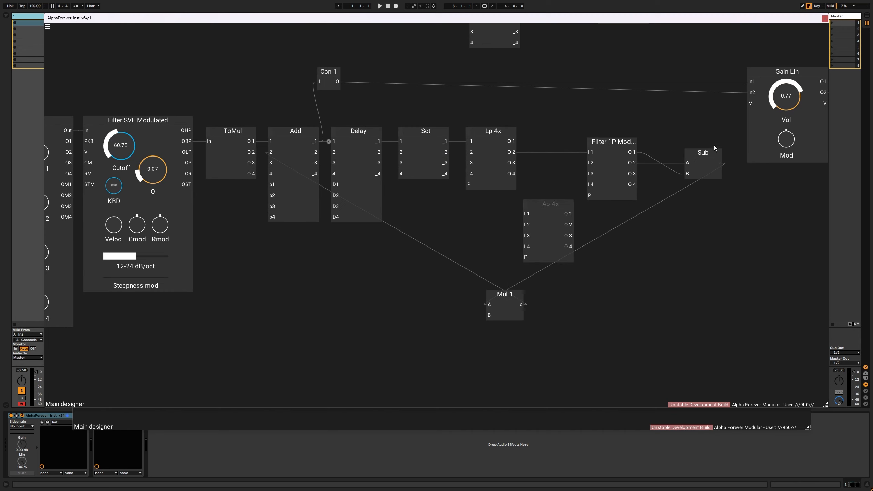
Step: Delete the old Sub module after the replaced filter and the spare Ap 4x module
{"action": "left_click", "coordinate": [708, 152]}
{"action": "key", "text": "Delete"}
{"action": "left_click", "coordinate": [539, 206]}
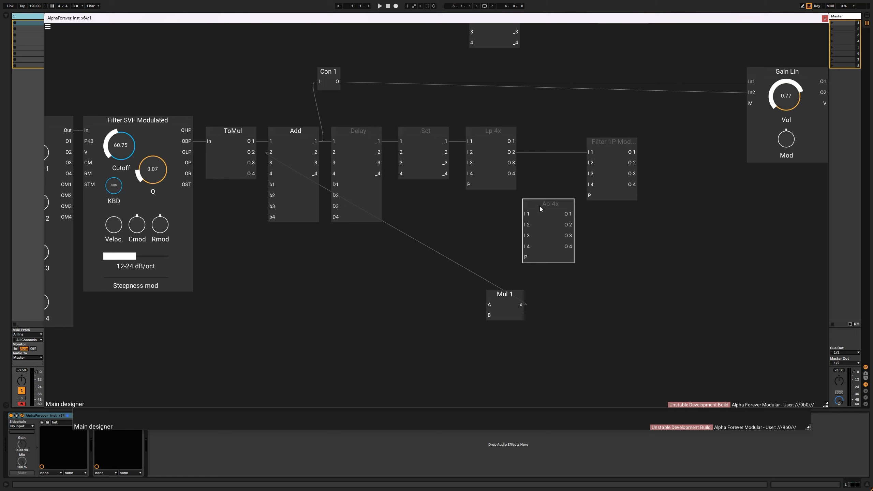
{"action": "key", "text": "Delete"}
Step: Rename the replaced second filter as Ap 4x and move it closer to Lp 4x
{"action": "double_click", "coordinate": [606, 142]}
{"action": "type", "text": "Ap"}
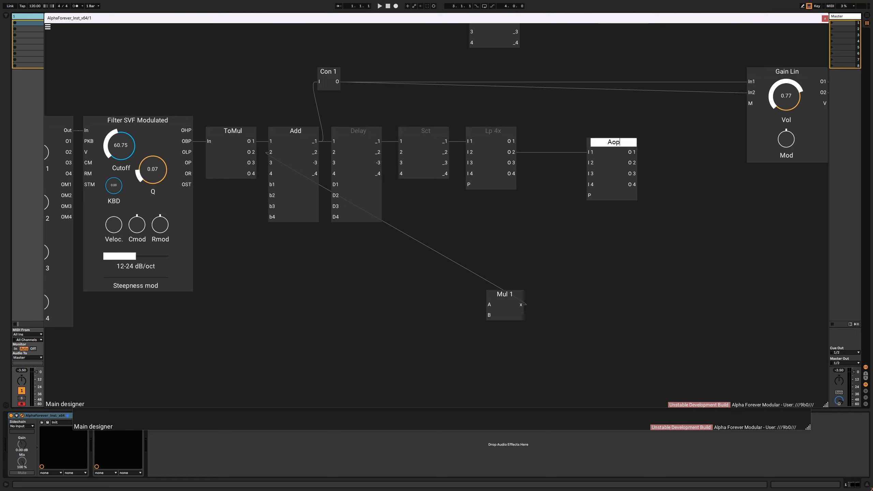
{"action": "type", "text": " 4x"}
{"action": "key", "text": "Return"}
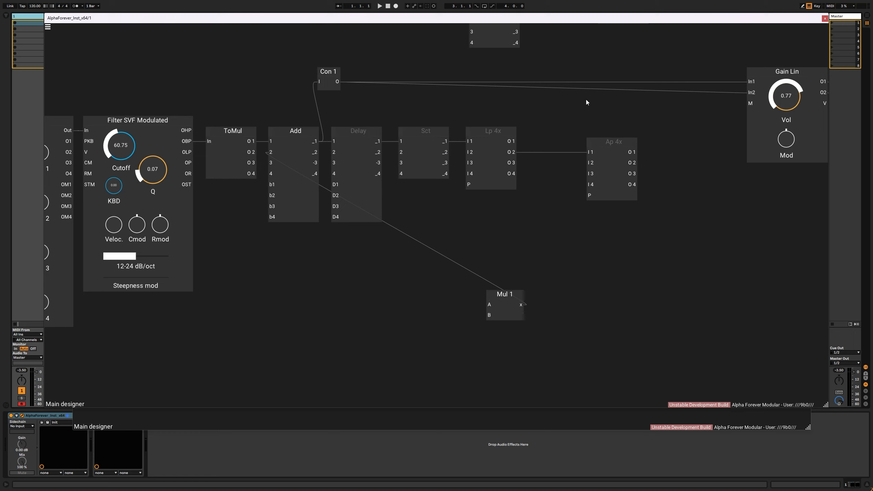
{"action": "scroll", "coordinate": [586, 99], "scroll_direction": "down", "scroll_amount": 2}
{"action": "left_click", "coordinate": [585, 137]}
{"action": "left_click_drag", "start_coordinate": [586, 137], "coordinate": [565, 138]}
Step: Replace Mul 1 with a copy of Mulx4, remove its old feedback wire and center it below the delay chain
{"action": "left_click_drag", "start_coordinate": [556, 78], "coordinate": [564, 151]}
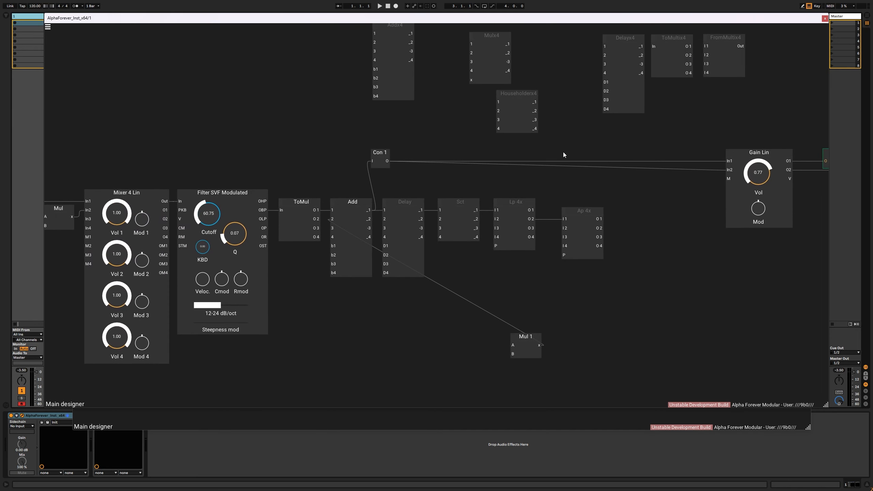
{"action": "scroll", "coordinate": [562, 151], "scroll_direction": "down", "scroll_amount": 2}
{"action": "left_click", "coordinate": [535, 321]}
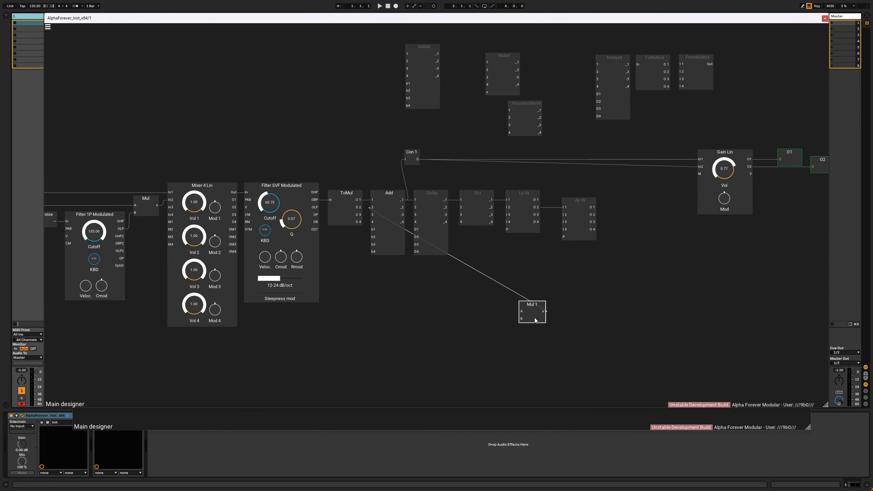
{"action": "left_click", "coordinate": [506, 79]}
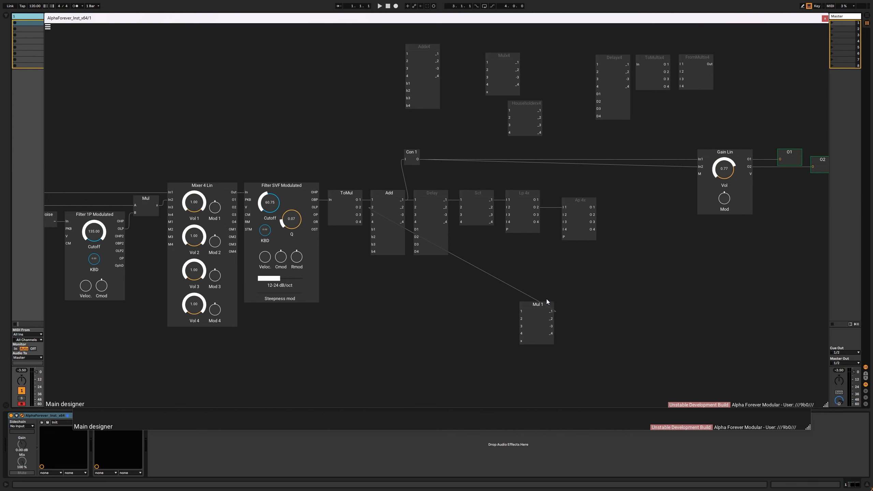
{"action": "right_click", "coordinate": [554, 313]}
{"action": "scroll", "coordinate": [355, 277], "scroll_direction": "up", "scroll_amount": 4}
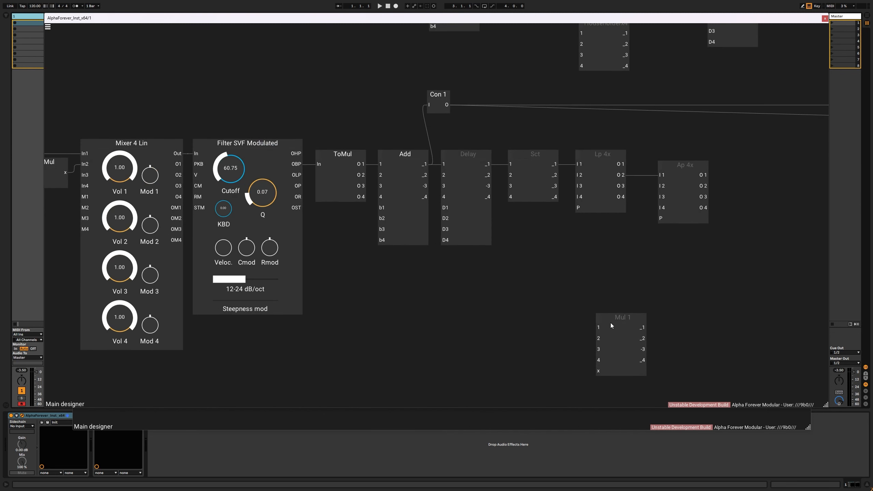
{"action": "left_click_drag", "start_coordinate": [612, 325], "coordinate": [522, 326]}
Step: Shift Con 1 slightly and wire all four channels from ToMul through Add into Delay
{"action": "left_click_drag", "start_coordinate": [437, 99], "coordinate": [449, 99]}
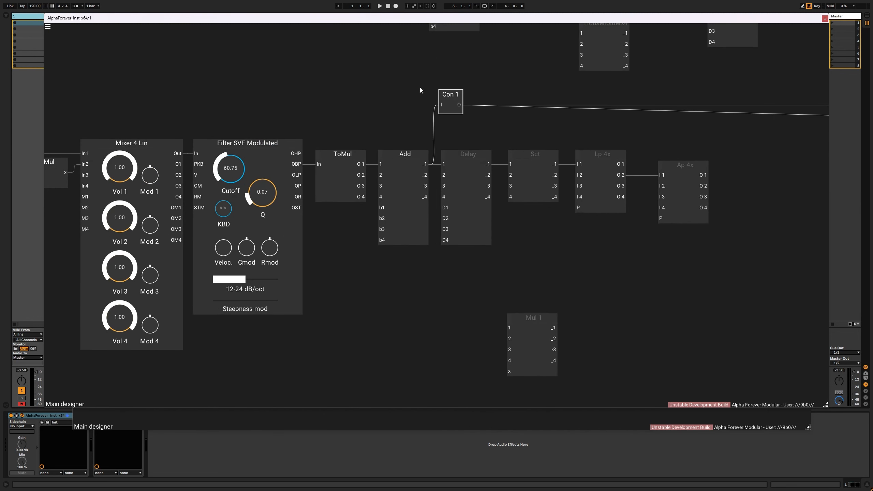
{"action": "left_click_drag", "start_coordinate": [378, 164], "coordinate": [446, 164]}
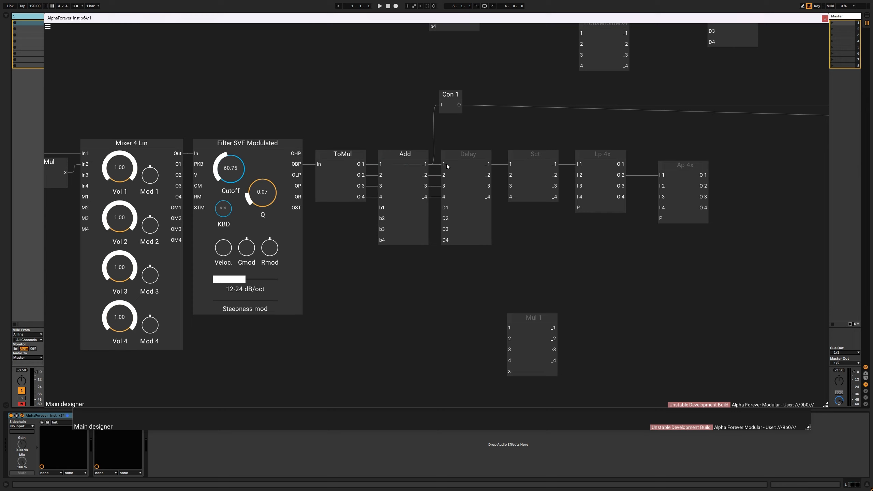
Step: Replace Con 1 with a copy of FromMultx4 and wire Add's four outputs into its inputs
{"action": "scroll", "coordinate": [500, 173], "scroll_direction": "down", "scroll_amount": 3}
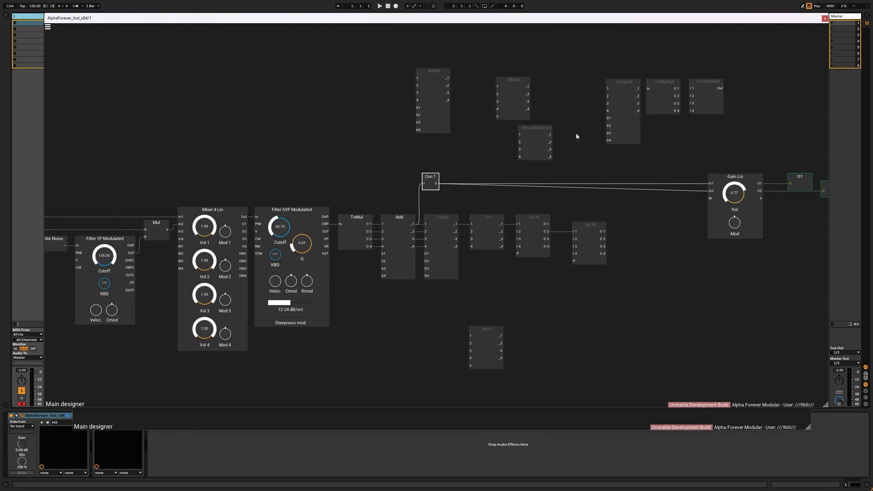
{"action": "left_click", "coordinate": [714, 93]}
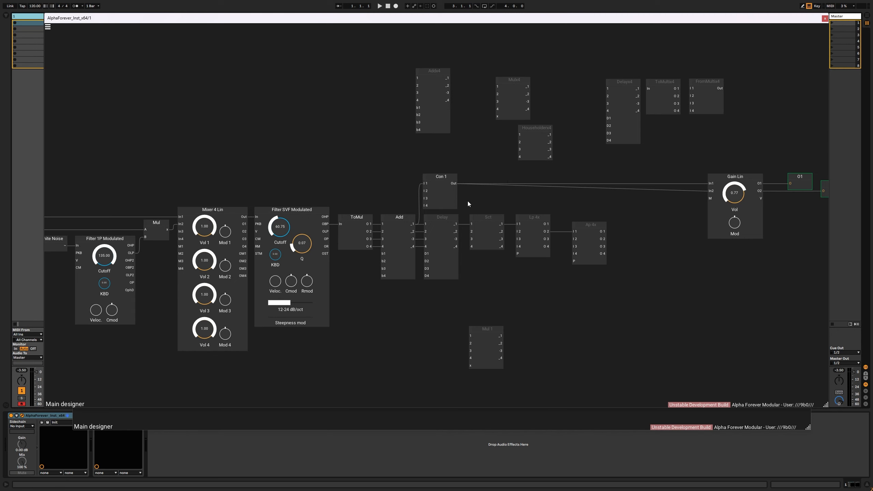
{"action": "left_click_drag", "start_coordinate": [420, 180], "coordinate": [425, 185]}
Step: Wire four channels from Delay through Sct, Lp 4x and Ap 4x, and feed them back through Mul 1 into Add's b1 to b4
{"action": "scroll", "coordinate": [492, 189], "scroll_direction": "up", "scroll_amount": 2}
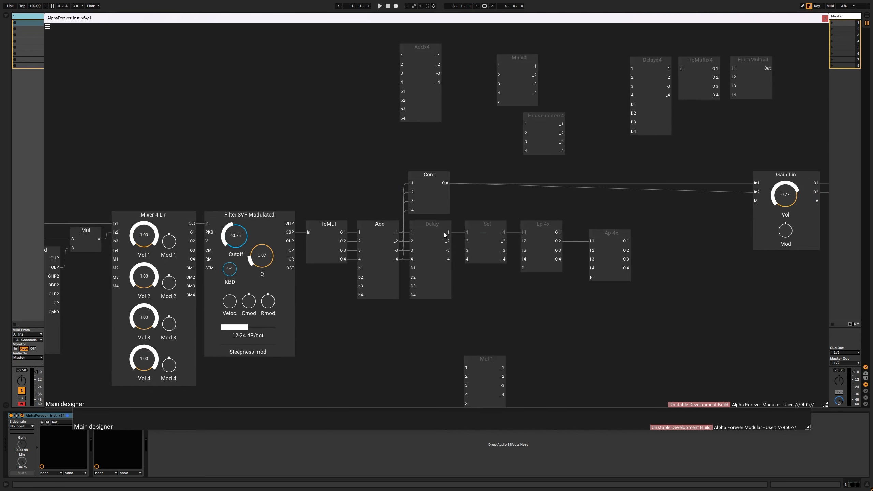
{"action": "left_click_drag", "start_coordinate": [466, 234], "coordinate": [591, 239]}
{"action": "scroll", "coordinate": [630, 209], "scroll_direction": "down", "scroll_amount": 3}
{"action": "left_click_drag", "start_coordinate": [623, 156], "coordinate": [367, 193]}
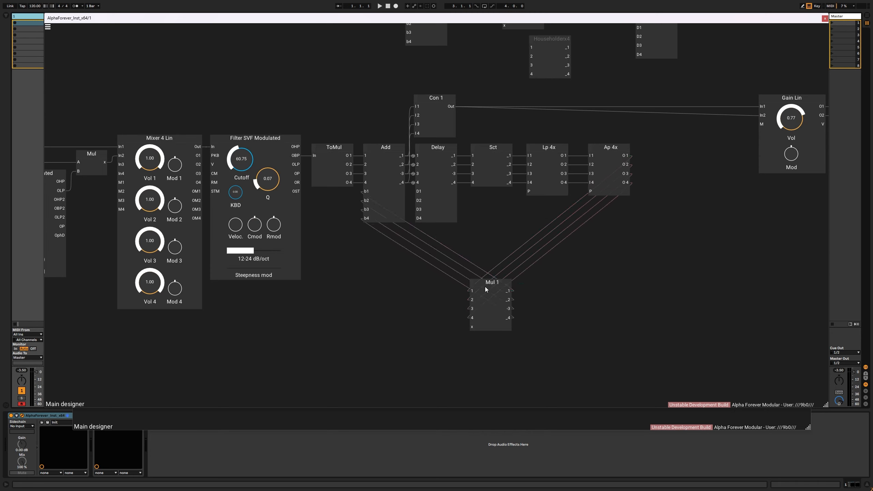
{"action": "left_click_drag", "start_coordinate": [399, 265], "coordinate": [424, 290]}
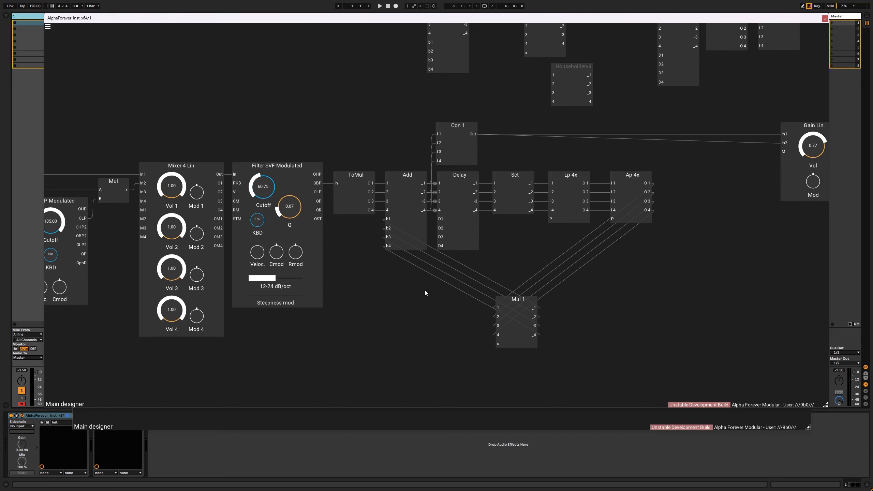
Step: Align the Con 1 module with the Delay module below it
{"action": "scroll", "coordinate": [420, 288], "scroll_direction": "down", "scroll_amount": 1}
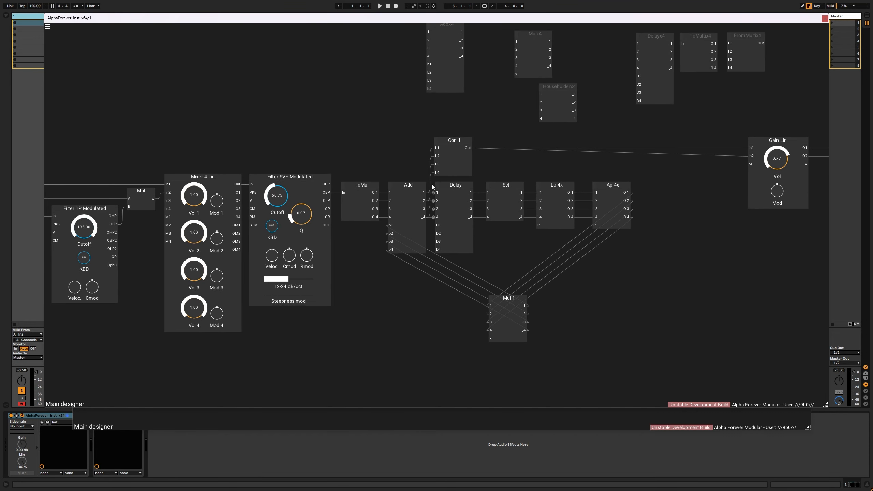
{"action": "left_click_drag", "start_coordinate": [431, 136], "coordinate": [460, 270]}
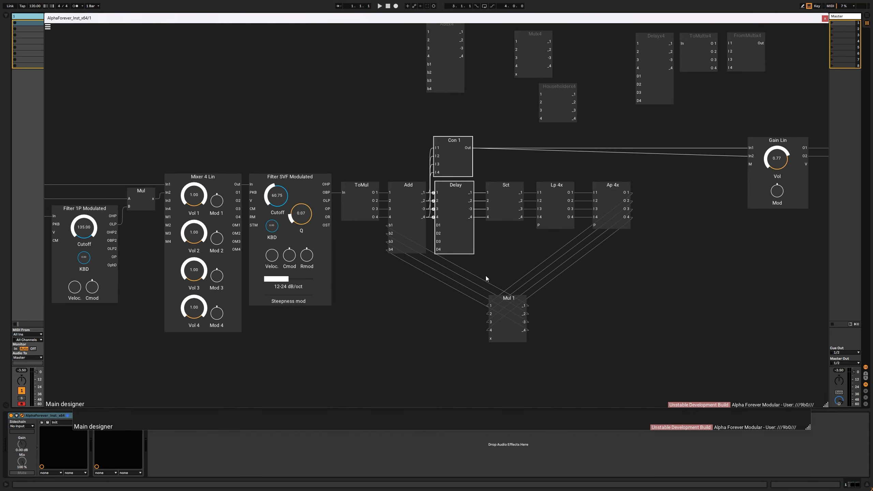
{"action": "key", "text": "a"}
{"action": "left_click", "coordinate": [485, 276]}
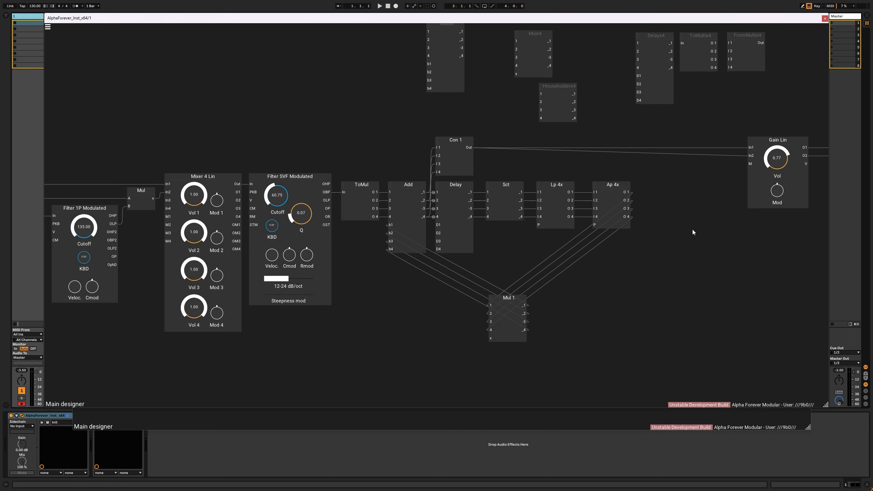
Step: Delete the unused four-channel template modules above the delay chain, including Mulx4, Householderx4, Delayx4, ToMultx4 and FromMultx4
{"action": "left_click_drag", "start_coordinate": [693, 229], "coordinate": [731, 170]}
{"action": "left_click_drag", "start_coordinate": [193, 40], "coordinate": [637, 172]}
{"action": "key", "text": "Delete"}
Step: Move Gain Lin and the O1 and O2 outputs directly beside Con 1 above the delay chain
{"action": "left_click_drag", "start_coordinate": [546, 266], "coordinate": [784, 140]}
{"action": "left_click_drag", "start_coordinate": [276, 176], "coordinate": [278, 130]}
{"action": "left_click_drag", "start_coordinate": [540, 222], "coordinate": [774, 94]}
{"action": "left_click_drag", "start_coordinate": [650, 154], "coordinate": [387, 153]}
{"action": "left_click_drag", "start_coordinate": [490, 195], "coordinate": [727, 121]}
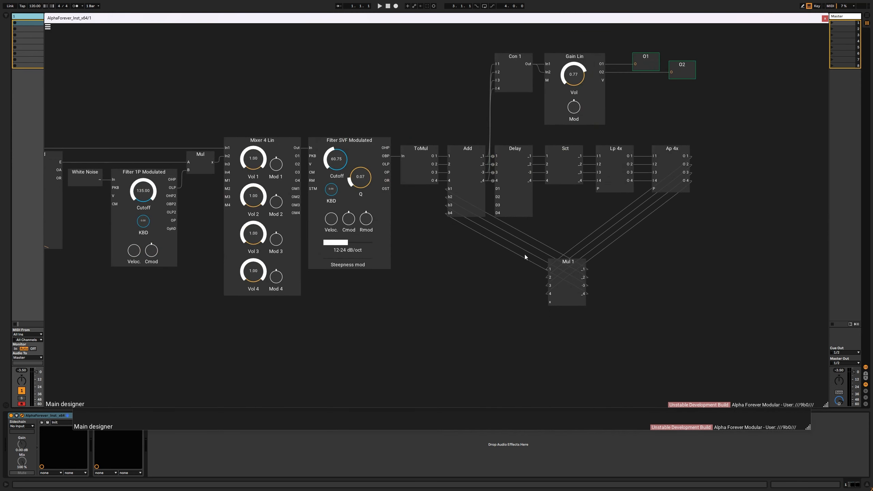
Step: Create control knobs for Delay's inputs D1 to D4 and move them below the Add module
{"action": "double_click", "coordinate": [498, 189]}
{"action": "double_click", "coordinate": [498, 197]}
{"action": "double_click", "coordinate": [498, 205]}
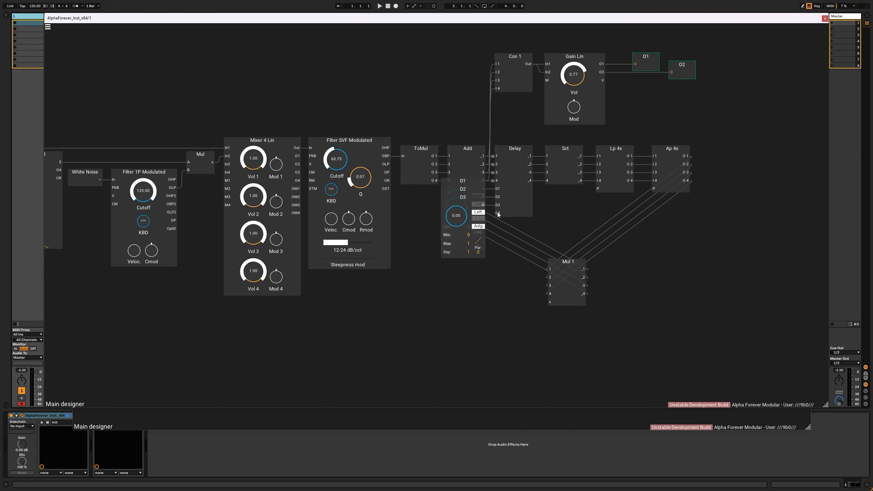
{"action": "double_click", "coordinate": [497, 213]}
{"action": "left_click_drag", "start_coordinate": [441, 287], "coordinate": [482, 259]}
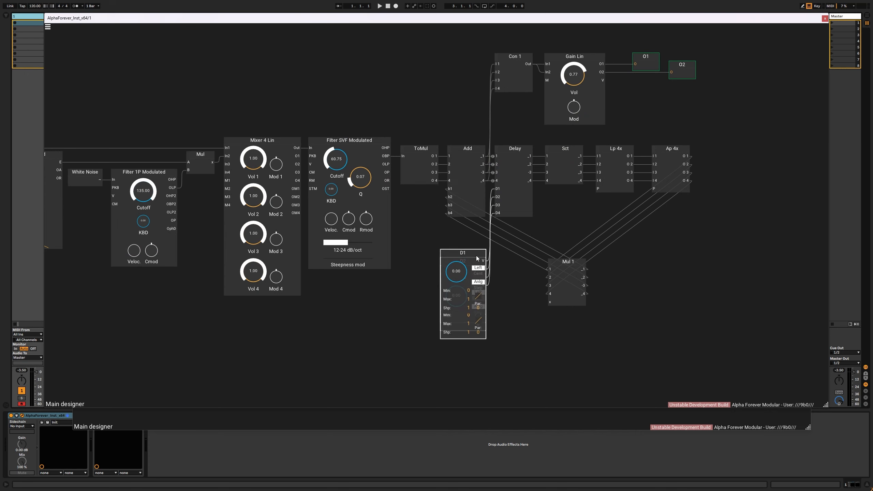
Step: Arrange the overlapping D1, D2, D3 and D4 knobs in a vertical stack beneath Add
{"action": "scroll", "coordinate": [502, 267], "scroll_direction": "down", "scroll_amount": 5}
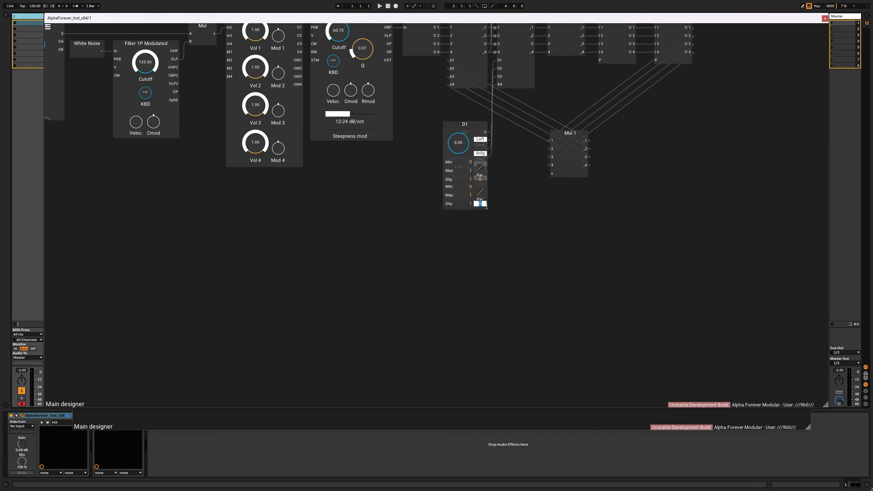
{"action": "left_click", "coordinate": [482, 187]}
{"action": "left_click_drag", "start_coordinate": [463, 127], "coordinate": [467, 65]}
{"action": "left_click_drag", "start_coordinate": [461, 133], "coordinate": [462, 77]}
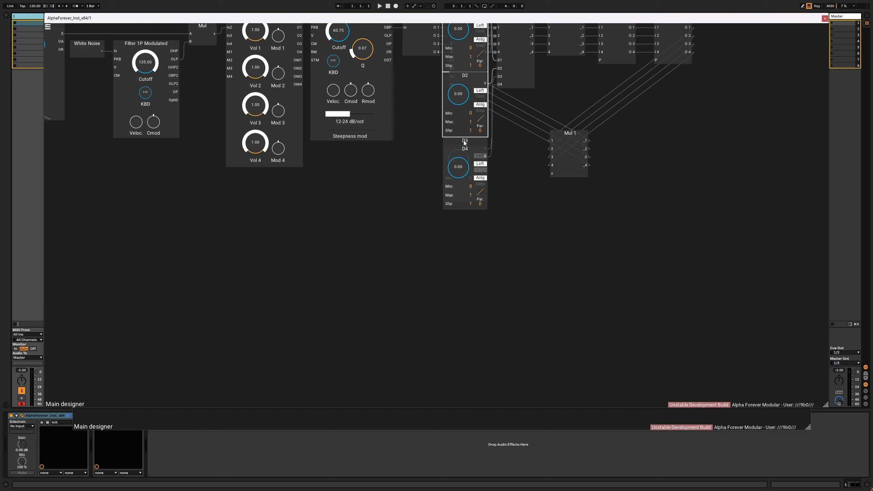
{"action": "left_click_drag", "start_coordinate": [465, 144], "coordinate": [467, 87]}
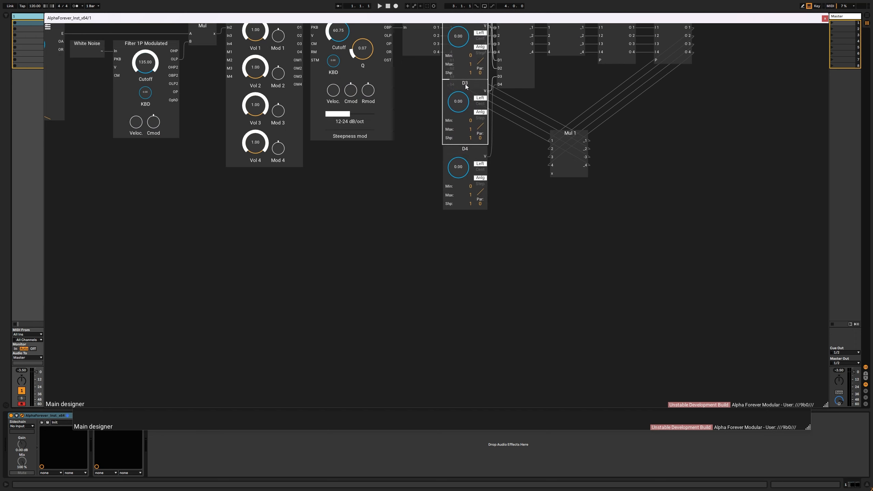
{"action": "left_click_drag", "start_coordinate": [466, 148], "coordinate": [461, 294]}
{"action": "scroll", "coordinate": [515, 264], "scroll_direction": "down", "scroll_amount": 2}
Step: Set the D1 knob's minimum to 1, maximum to 20 and shape to 4
{"action": "scroll", "coordinate": [483, 224], "scroll_direction": "up", "scroll_amount": 5}
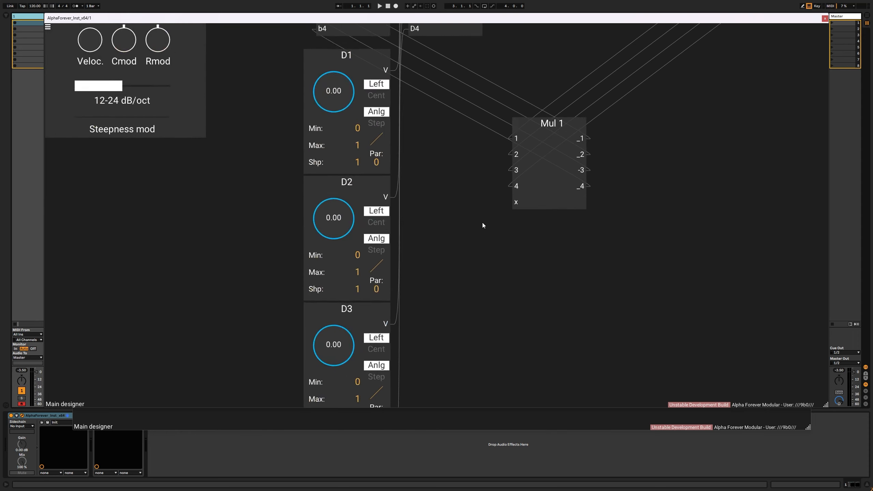
{"action": "double_click", "coordinate": [330, 115]}
{"action": "type", "text": "1"}
{"action": "key", "text": "Return"}
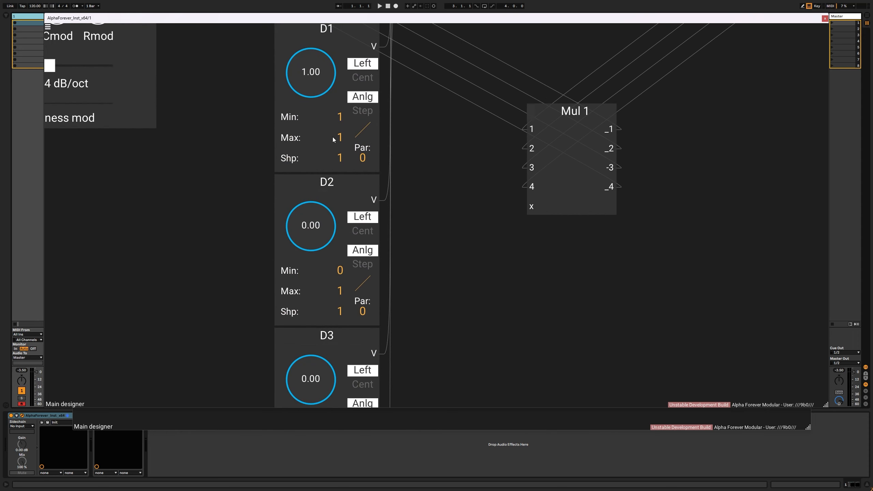
{"action": "double_click", "coordinate": [335, 138]}
{"action": "type", "text": "20"}
{"action": "key", "text": "Return"}
{"action": "double_click", "coordinate": [337, 158]}
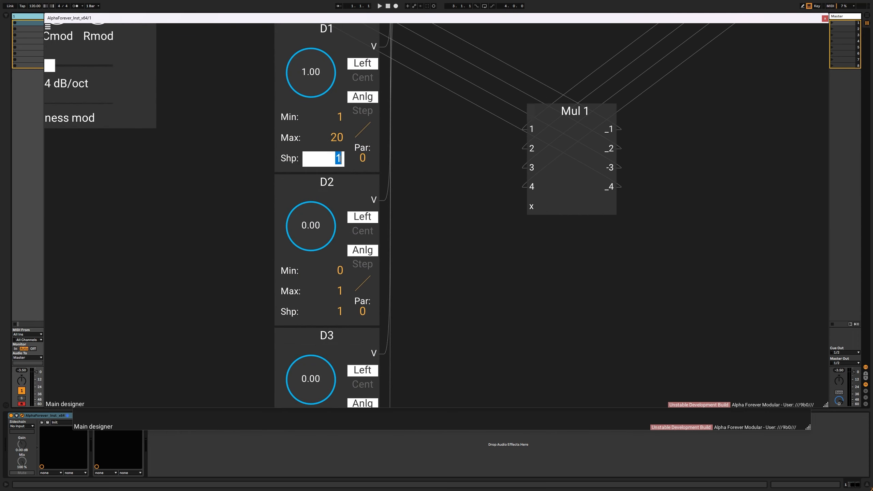
{"action": "type", "text": "4"}
{"action": "key", "text": "Return"}
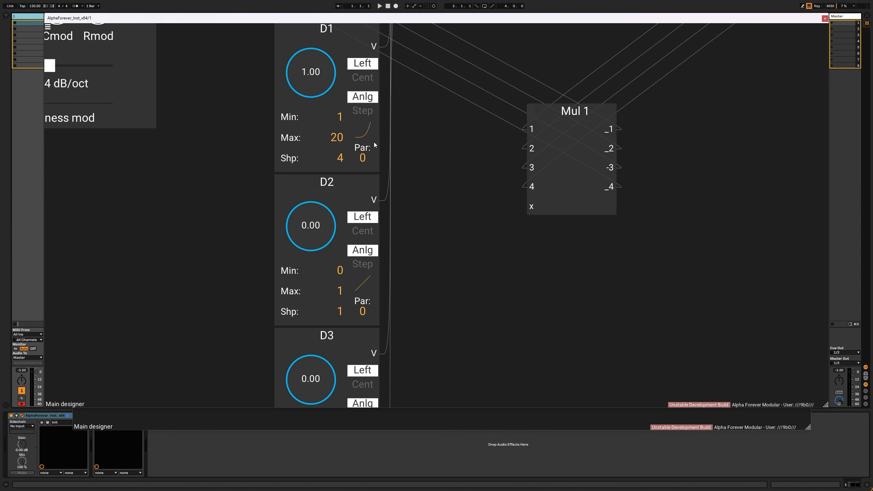
Step: Set D1's shape to 3 and minimum to 0.5, and raise the knob to about 0.62
{"action": "double_click", "coordinate": [339, 162]}
{"action": "type", "text": "3"}
{"action": "key", "text": "Return"}
{"action": "scroll", "coordinate": [441, 170], "scroll_direction": "down", "scroll_amount": 4}
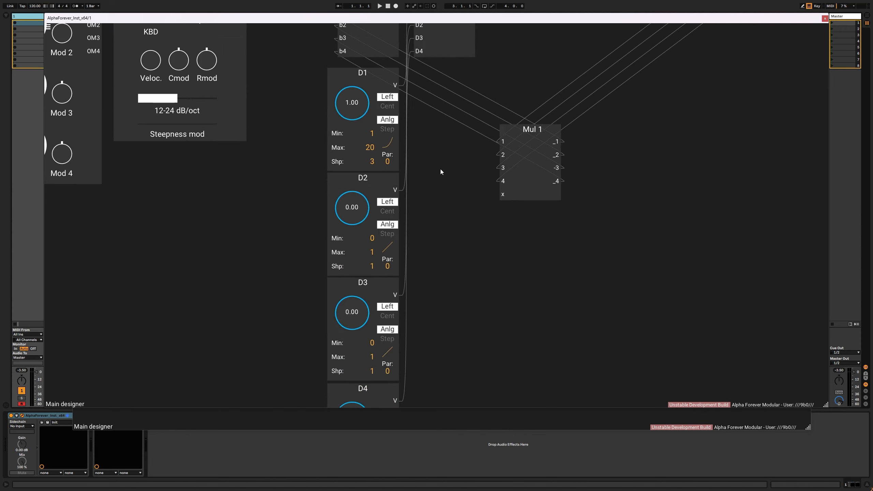
{"action": "double_click", "coordinate": [367, 135]}
{"action": "type", "text": "0.5"}
{"action": "key", "text": "Return"}
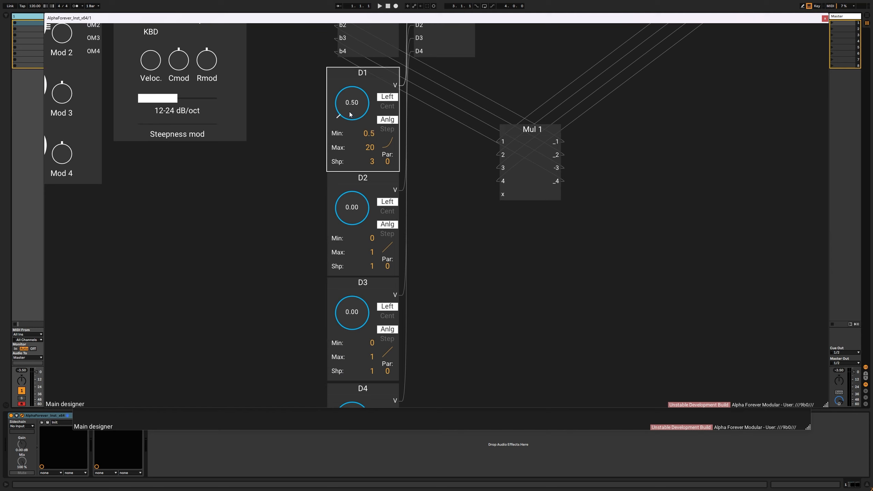
{"action": "left_click_drag", "start_coordinate": [350, 112], "coordinate": [350, 99]}
Step: Copy D1's settings to D2, D3 and D4, and turn those three knobs to about 1.14, 1.66 and 2.87
{"action": "scroll", "coordinate": [416, 260], "scroll_direction": "down", "scroll_amount": 3}
{"action": "left_click_drag", "start_coordinate": [396, 344], "coordinate": [427, 264]}
{"action": "left_click_drag", "start_coordinate": [336, 387], "coordinate": [495, 104]}
{"action": "left_click", "coordinate": [414, 47], "text": "shift"}
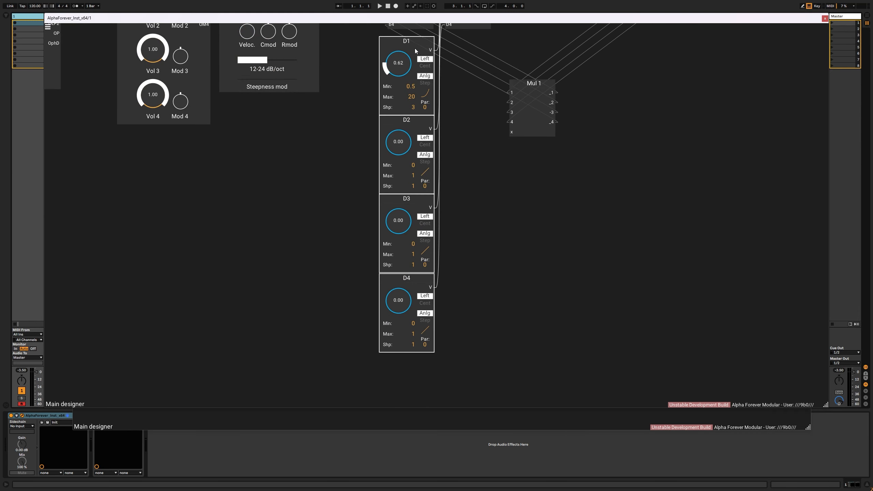
{"action": "key", "text": "ctrl+v"}
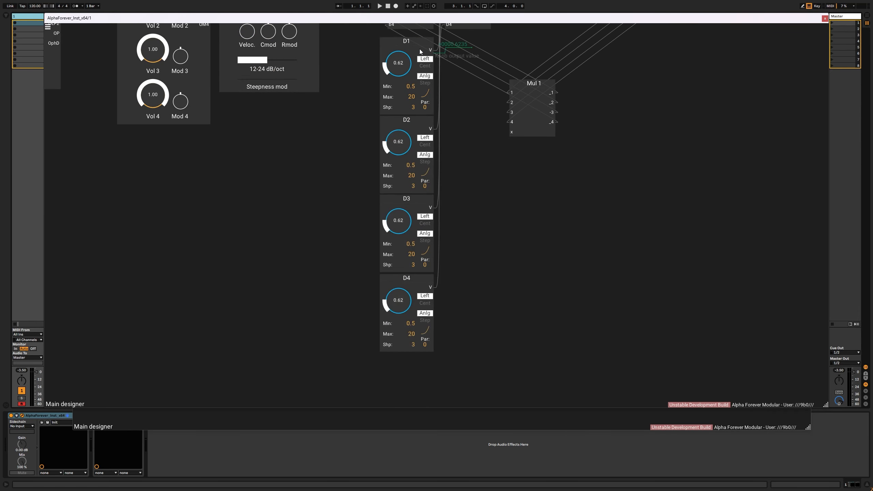
{"action": "left_click_drag", "start_coordinate": [440, 155], "coordinate": [404, 213]}
{"action": "left_click_drag", "start_coordinate": [401, 289], "coordinate": [401, 275]}
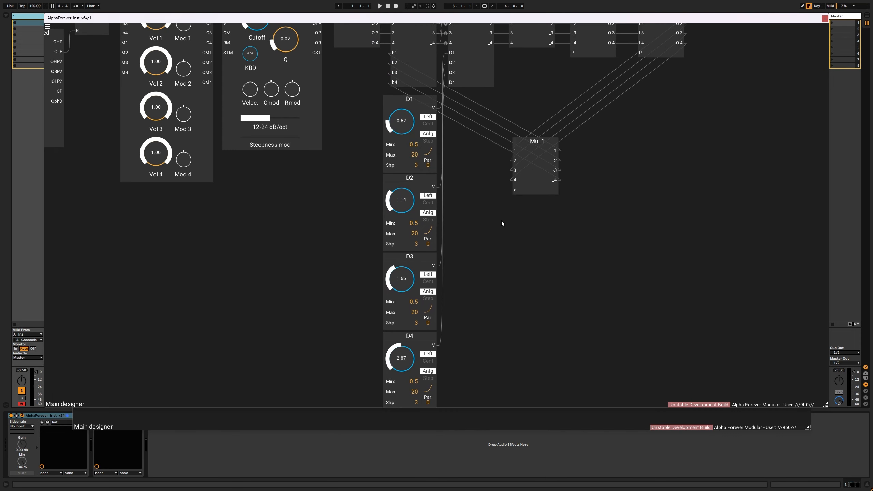
Step: Create a control knob for Mul 1's x input and rename it Fb
{"action": "scroll", "coordinate": [501, 223], "scroll_direction": "down", "scroll_amount": 3}
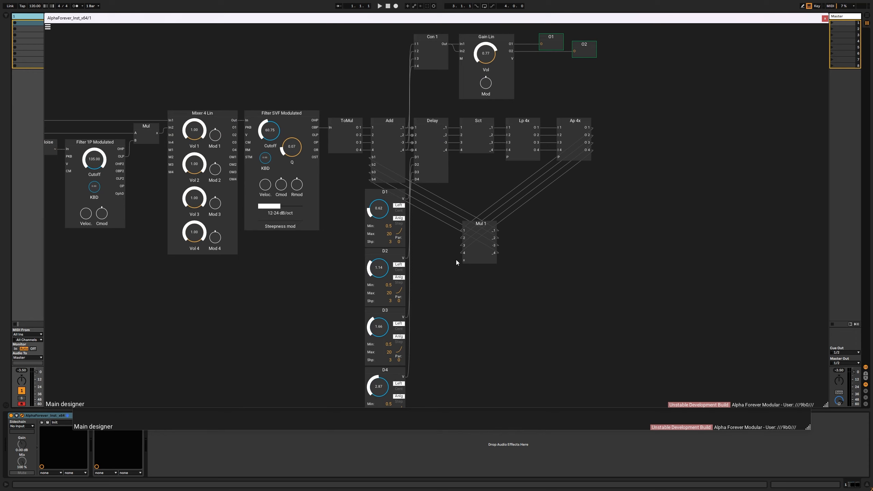
{"action": "double_click", "coordinate": [464, 260]}
{"action": "left_click_drag", "start_coordinate": [434, 255], "coordinate": [438, 255]}
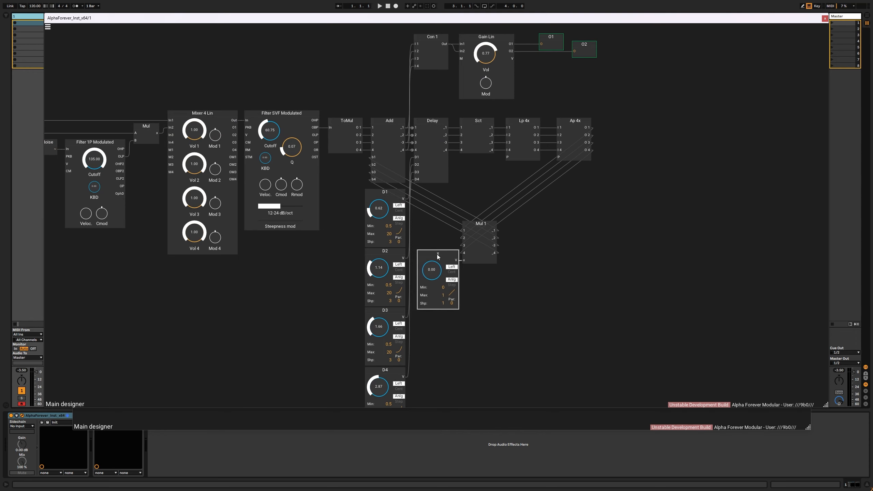
{"action": "double_click", "coordinate": [438, 254]}
{"action": "key", "text": "Return"}
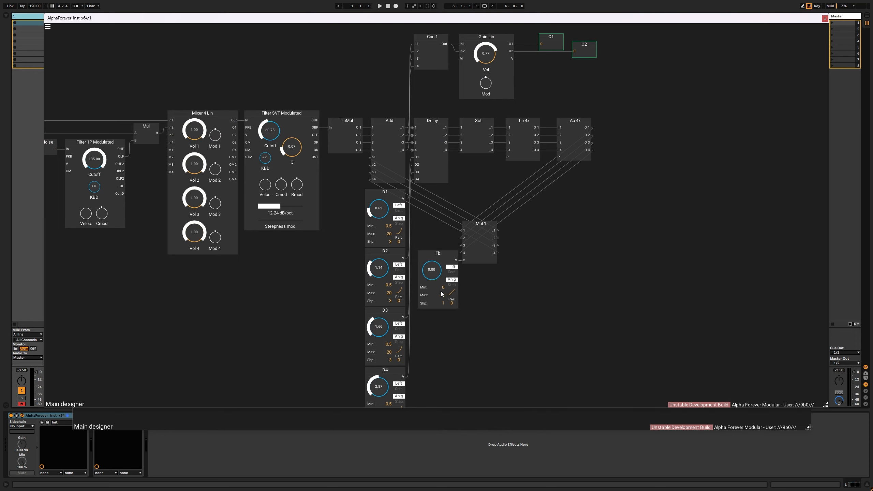
Step: Sweep the Fb knob up to about 0.83 and back down to 0
{"action": "scroll", "coordinate": [520, 294], "scroll_direction": "up", "scroll_amount": 3}
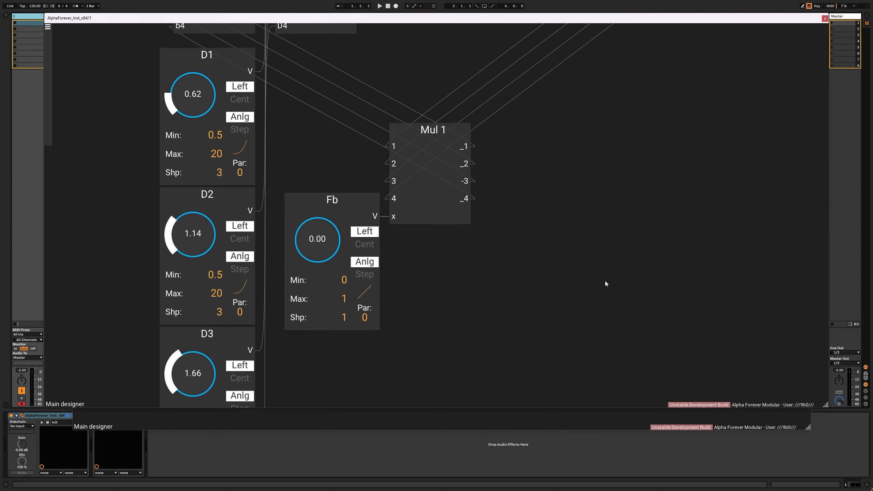
{"action": "left_click_drag", "start_coordinate": [485, 252], "coordinate": [573, 257]}
{"action": "left_click_drag", "start_coordinate": [418, 241], "coordinate": [444, 182]}
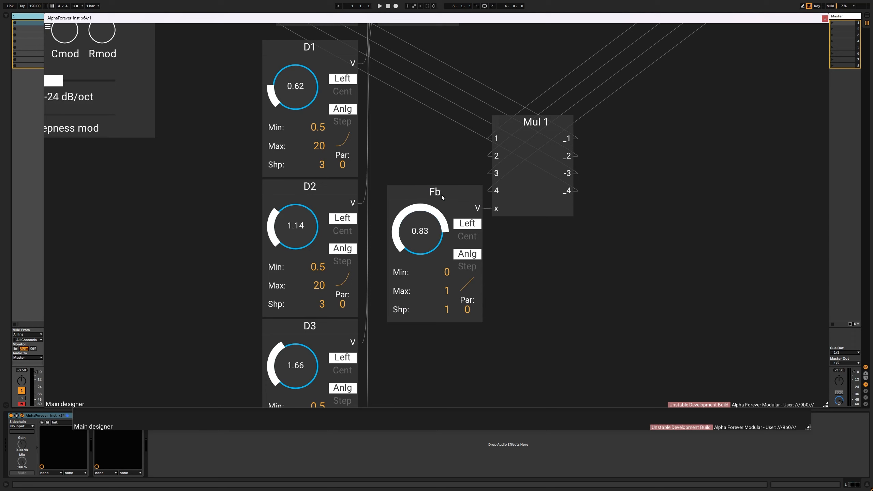
{"action": "left_click_drag", "start_coordinate": [428, 226], "coordinate": [413, 253]}
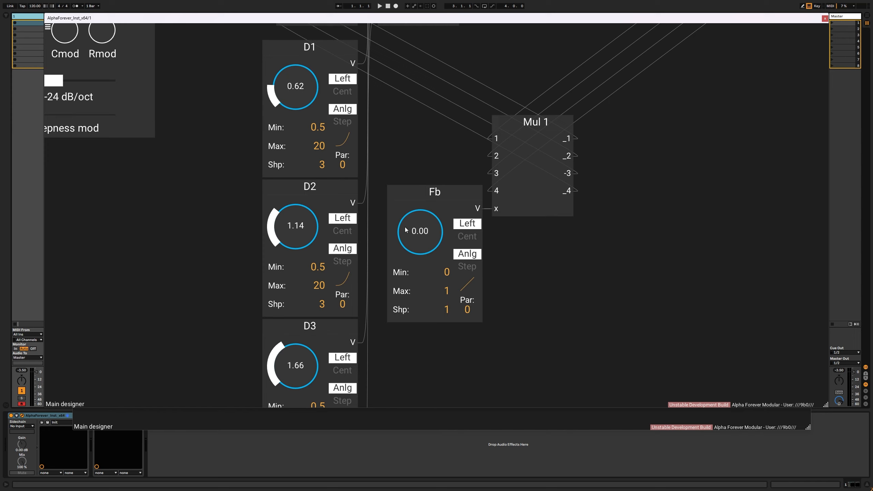
Step: Invert Fb's range with minimum 1 and maximum 0, turn the knob to 1.00 and set its shape to 4
{"action": "double_click", "coordinate": [445, 272]}
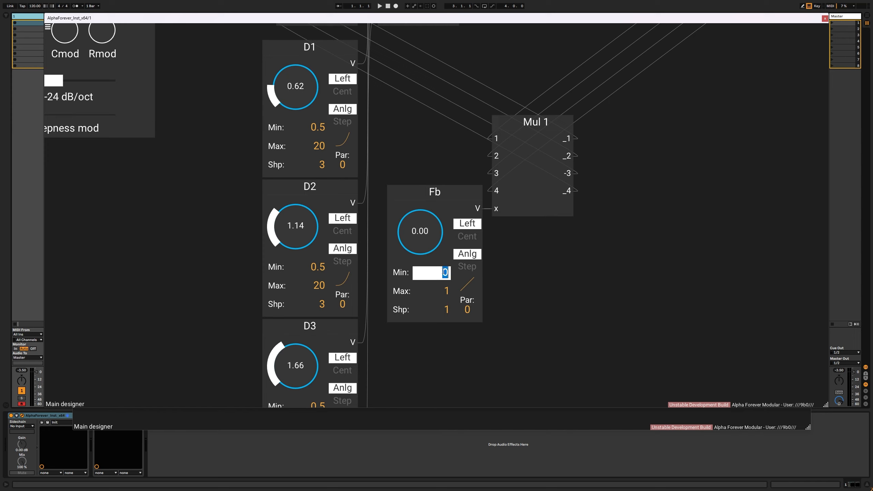
{"action": "type", "text": "1"}
{"action": "double_click", "coordinate": [447, 291]}
{"action": "type", "text": "0"}
{"action": "key", "text": "Return"}
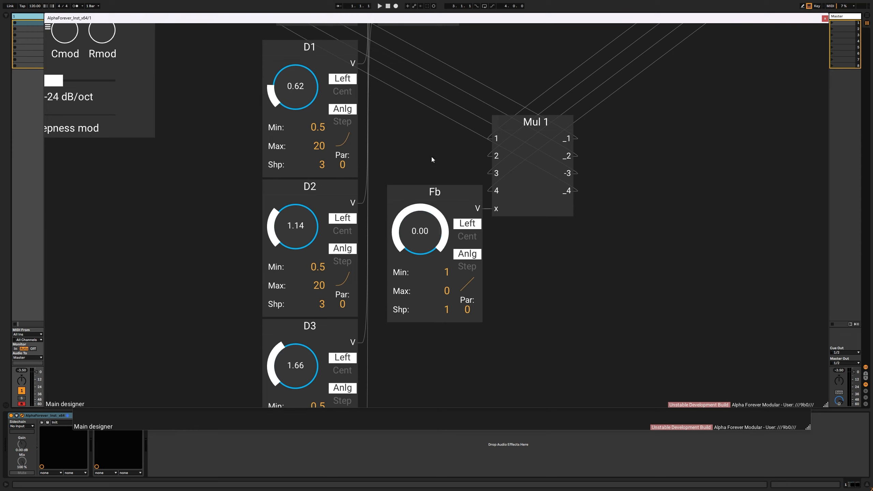
{"action": "left_click_drag", "start_coordinate": [432, 224], "coordinate": [437, 292]}
{"action": "double_click", "coordinate": [440, 310]}
{"action": "type", "text": "4"}
{"action": "key", "text": "Return"}
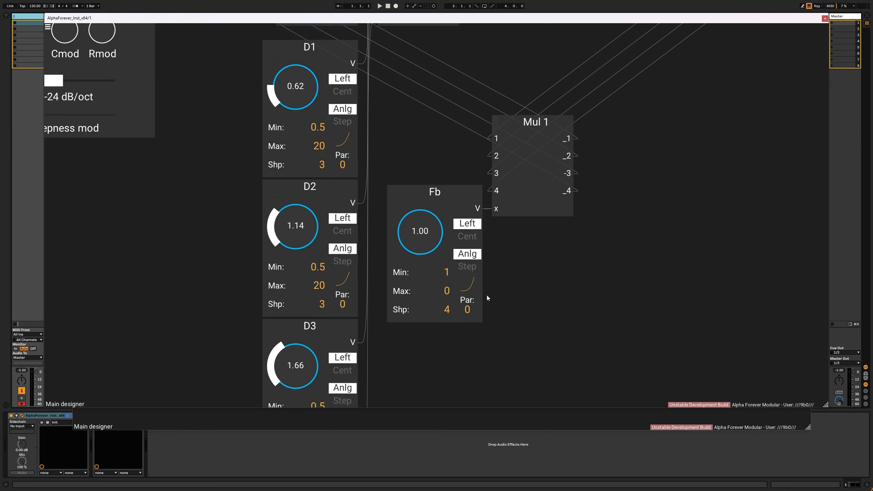
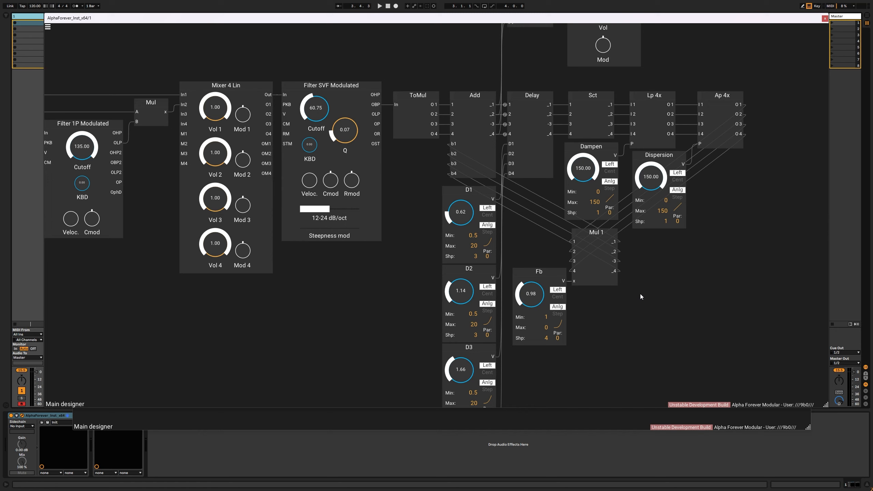
Step: Start playback, lower Dampen to about 75 and reduce Gain Lin's volume to about 0.13
{"action": "key", "text": "space"}
{"action": "left_click_drag", "start_coordinate": [587, 165], "coordinate": [587, 189]}
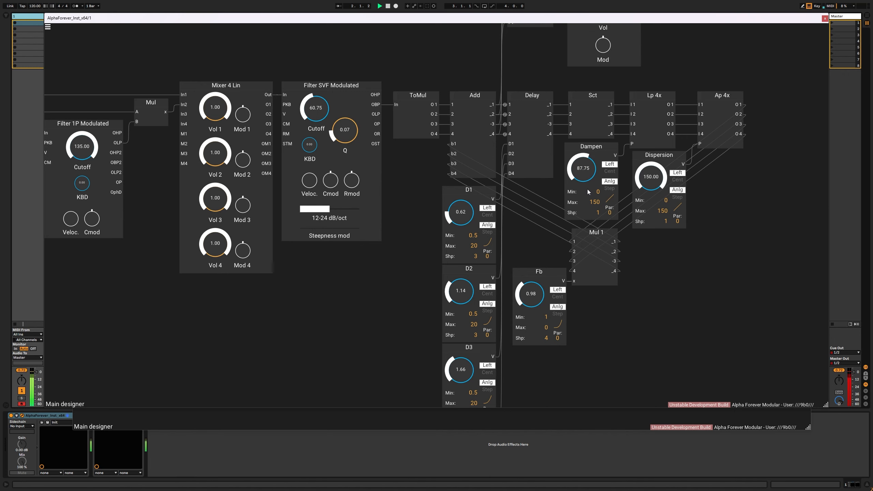
{"action": "scroll", "coordinate": [794, 189], "scroll_direction": "down", "scroll_amount": 2}
{"action": "left_click_drag", "start_coordinate": [788, 183], "coordinate": [766, 231]}
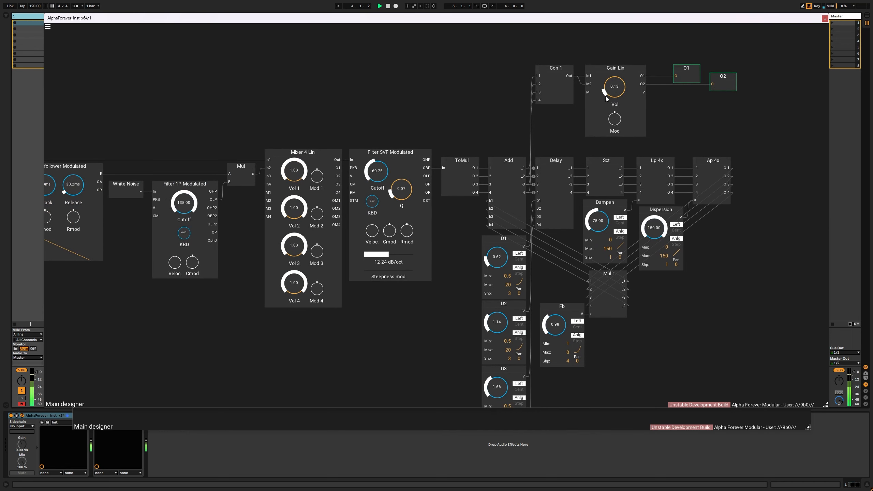
Step: Adjust Fb to about 0.99, Dampen to 88.50, Dispersion to 34.50, the SVF filter's Q to 0.03 and the 1P filter's cutoff to 91.80
{"action": "mouse_move", "coordinate": [552, 324]}
{"action": "left_mouse_down"}
{"action": "mouse_move", "coordinate": [557, 300]}
{"action": "mouse_move", "coordinate": [561, 337]}
{"action": "mouse_move", "coordinate": [561, 331]}
{"action": "left_mouse_up"}
{"action": "mouse_move", "coordinate": [594, 236]}
{"action": "left_mouse_down"}
{"action": "mouse_move", "coordinate": [595, 228]}
{"action": "mouse_move", "coordinate": [594, 236]}
{"action": "left_mouse_up"}
{"action": "left_click_drag", "start_coordinate": [654, 240], "coordinate": [652, 279]}
{"action": "left_click_drag", "start_coordinate": [401, 191], "coordinate": [402, 195]}
{"action": "left_click_drag", "start_coordinate": [199, 194], "coordinate": [191, 222]}
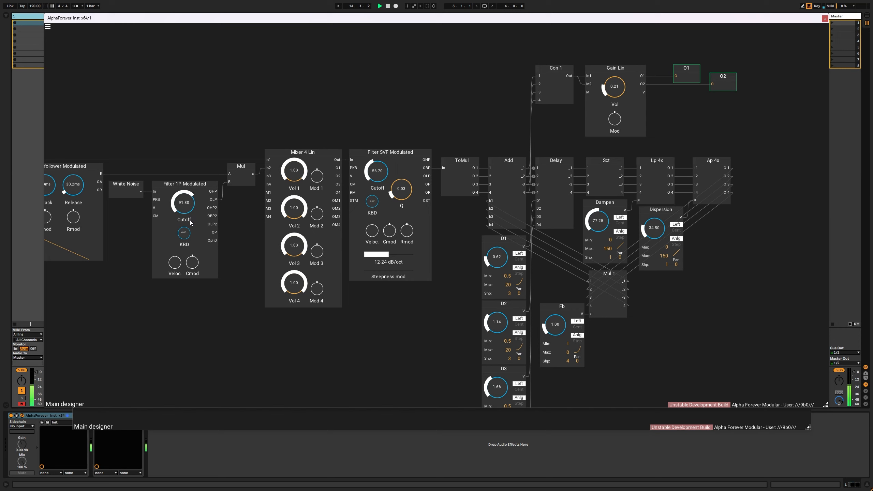
{"action": "left_click_drag", "start_coordinate": [562, 320], "coordinate": [561, 322]}
{"action": "left_click_drag", "start_coordinate": [600, 224], "coordinate": [602, 220]}
Step: Tune D1 to 0.72, D2 to 2.59 and D3 to 1.00, lower D4, set Fb to 0.97 and the gain to 0.26, and stop playback
{"action": "left_click_drag", "start_coordinate": [489, 269], "coordinate": [491, 263]}
{"action": "left_click_drag", "start_coordinate": [495, 320], "coordinate": [496, 312]}
{"action": "left_click_drag", "start_coordinate": [420, 350], "coordinate": [434, 261]}
{"action": "left_click_drag", "start_coordinate": [511, 300], "coordinate": [513, 306]}
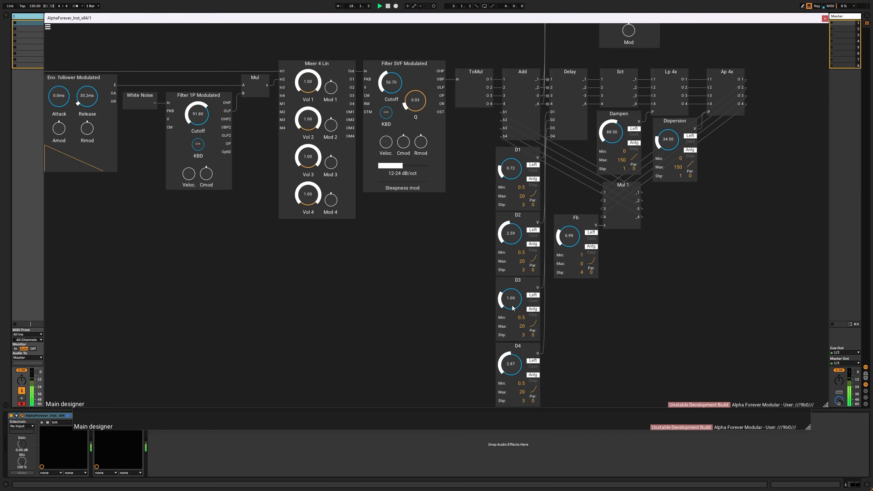
{"action": "left_click_drag", "start_coordinate": [513, 364], "coordinate": [514, 375]}
{"action": "scroll", "coordinate": [667, 177], "scroll_direction": "up", "scroll_amount": 3}
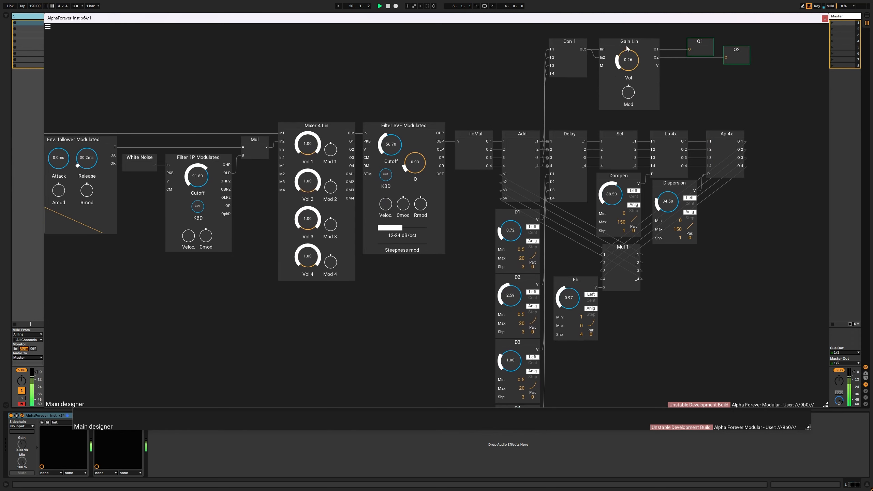
{"action": "scroll", "coordinate": [447, 78], "scroll_direction": "down", "scroll_amount": 3}
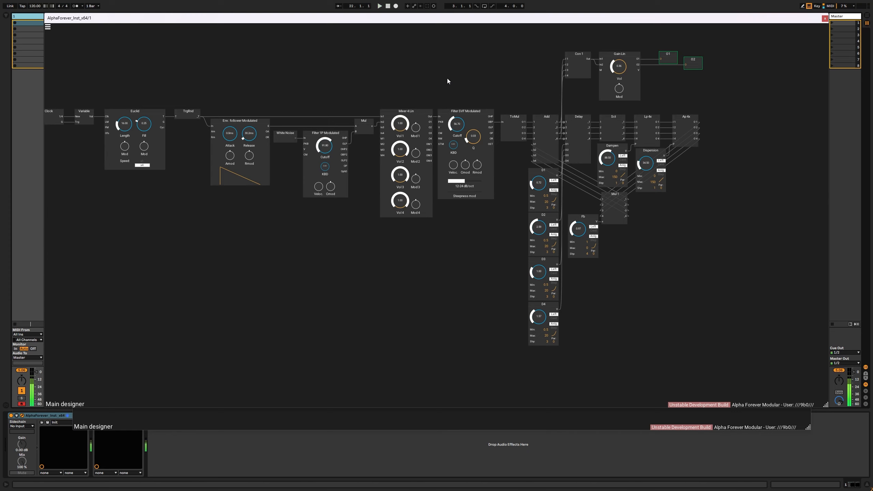
{"action": "left_click_drag", "start_coordinate": [401, 76], "coordinate": [457, 89]}
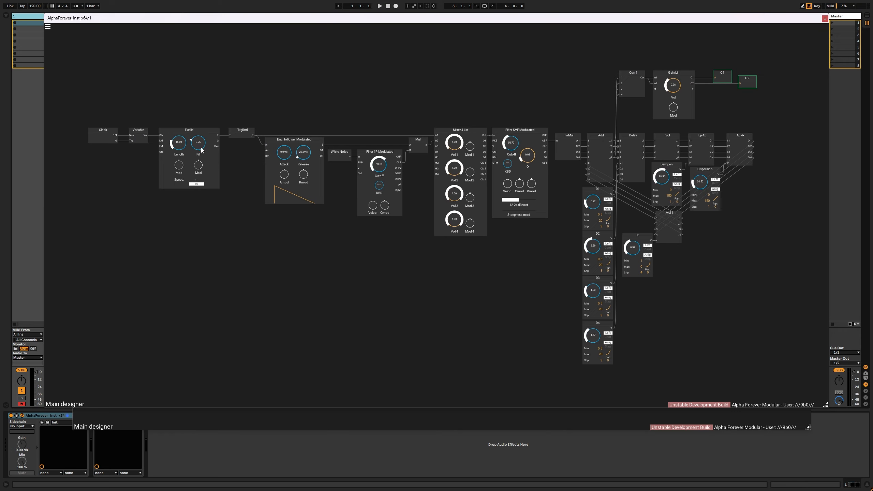
Step: Start playback and raise Euclid's Fill to 0.56
{"action": "key", "text": "space"}
{"action": "left_click_drag", "start_coordinate": [204, 143], "coordinate": [206, 139]}
{"action": "left_click_drag", "start_coordinate": [197, 146], "coordinate": [198, 134]}
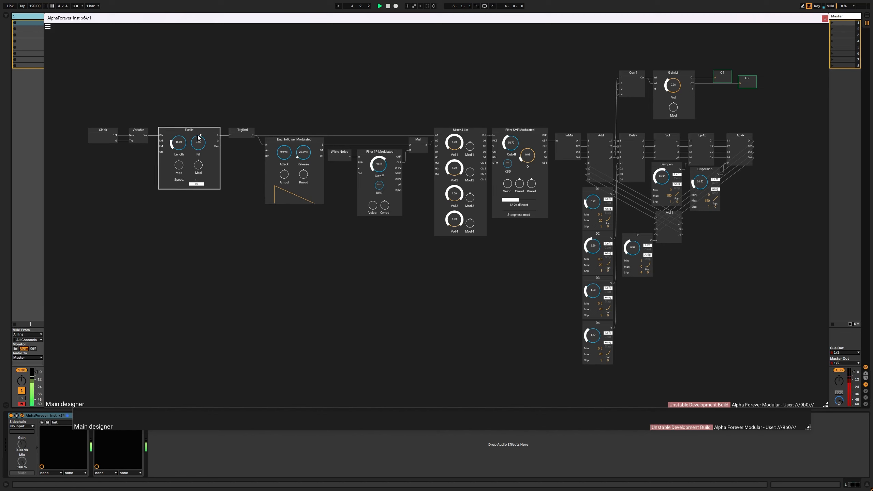
{"action": "left_click", "coordinate": [237, 113]}
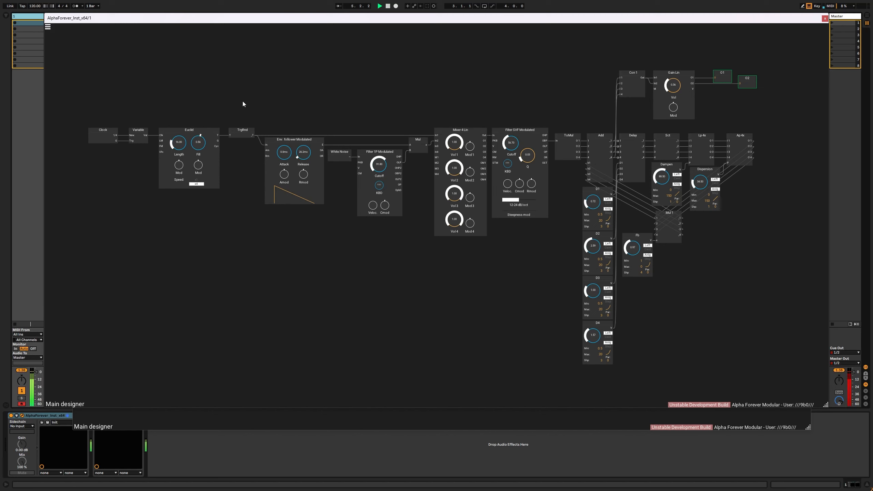
Step: Adjust the SVF filter's Q and the Dispersion, and set Fb to 0.98, D1 to 0.60 and D3 to 0.53
{"action": "left_click_drag", "start_coordinate": [529, 152], "coordinate": [529, 144]}
{"action": "left_click_drag", "start_coordinate": [704, 180], "coordinate": [669, 174]}
{"action": "left_click_drag", "start_coordinate": [636, 245], "coordinate": [638, 250]}
{"action": "left_click_drag", "start_coordinate": [599, 206], "coordinate": [601, 197]}
{"action": "left_click_drag", "start_coordinate": [596, 299], "coordinate": [598, 304]}
Step: Set D4 to 0.57, D2 to 1.11, the gain to 0.43, the SVF filter's cutoff to 61.43 and Dampen to 78.00, and stop playback
{"action": "left_click_drag", "start_coordinate": [596, 343], "coordinate": [596, 354]}
{"action": "left_click_drag", "start_coordinate": [592, 262], "coordinate": [595, 257]}
{"action": "left_click_drag", "start_coordinate": [679, 82], "coordinate": [679, 79]}
{"action": "left_click_drag", "start_coordinate": [509, 145], "coordinate": [531, 152]}
{"action": "left_click_drag", "start_coordinate": [700, 195], "coordinate": [664, 178]}
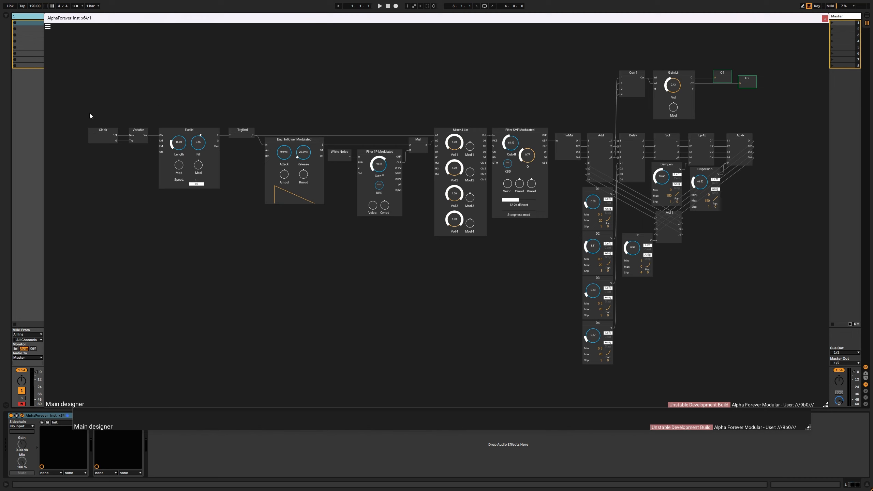
Step: Add a Pseudo Random module in the empty area above the envelope follower
{"action": "left_click_drag", "start_coordinate": [80, 113], "coordinate": [334, 214]}
{"action": "left_click", "coordinate": [326, 98]}
{"action": "right_click", "coordinate": [284, 91]}
{"action": "type", "text": "ra"}
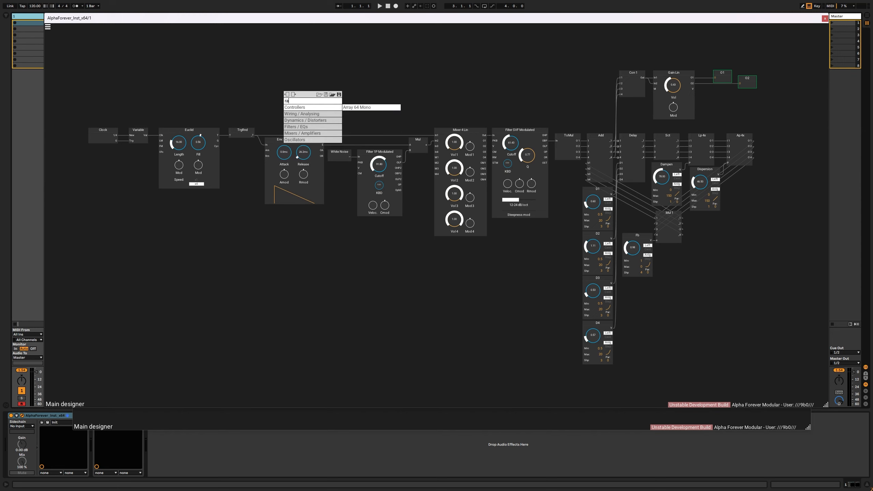
{"action": "key", "text": "BackSpace"}
{"action": "key", "text": "BackSpace"}
{"action": "type", "text": "pse"}
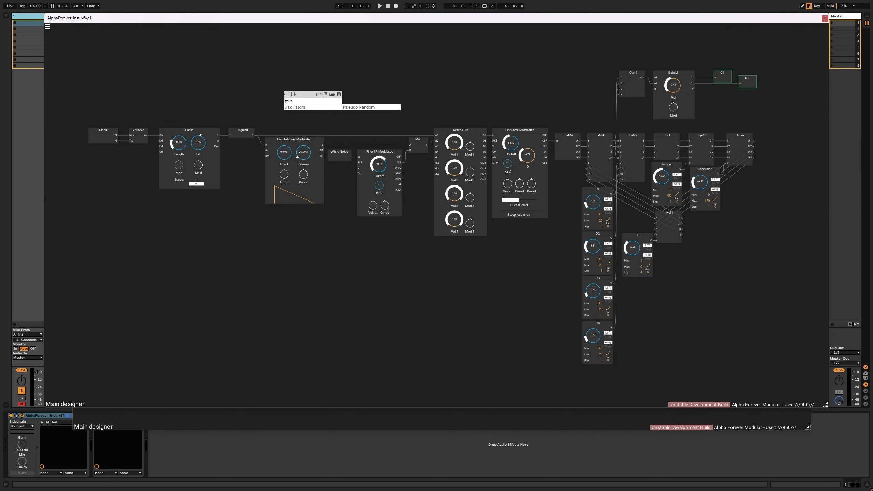
{"action": "left_click", "coordinate": [362, 107]}
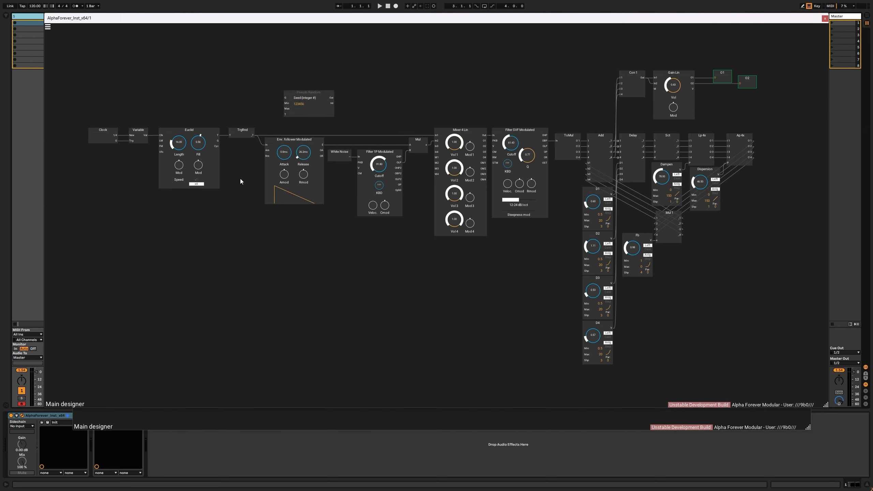
Step: Replace the Random module inside TrgRnd with Pseudo Random and shift it with its inputs clear of Trg->Gate
{"action": "scroll", "coordinate": [239, 176], "scroll_direction": "up", "scroll_amount": 3}
{"action": "left_click", "coordinate": [240, 111]}
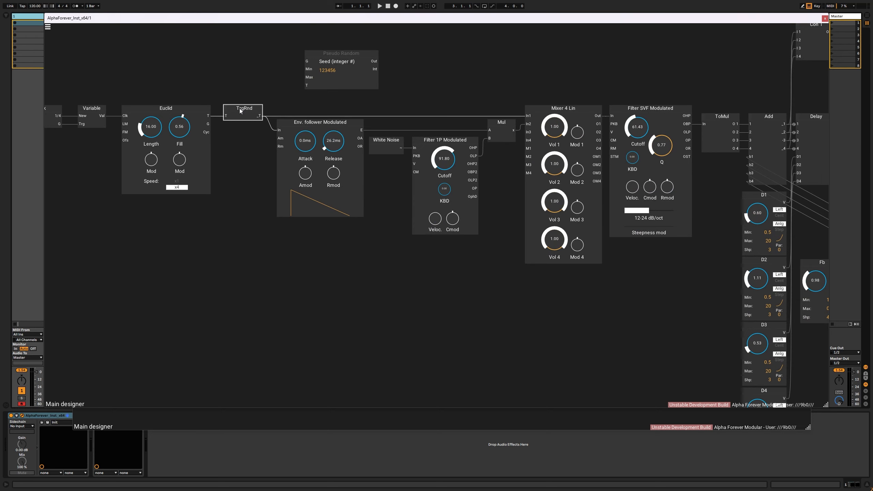
{"action": "right_click", "coordinate": [237, 107]}
{"action": "left_click", "coordinate": [237, 119]}
{"action": "double_click", "coordinate": [241, 116]}
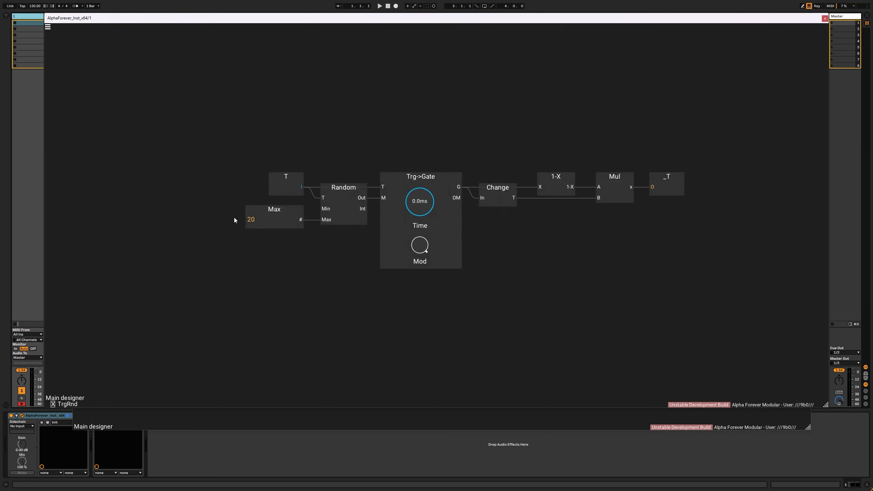
{"action": "right_click", "coordinate": [345, 214]}
{"action": "type", "text": "pse"}
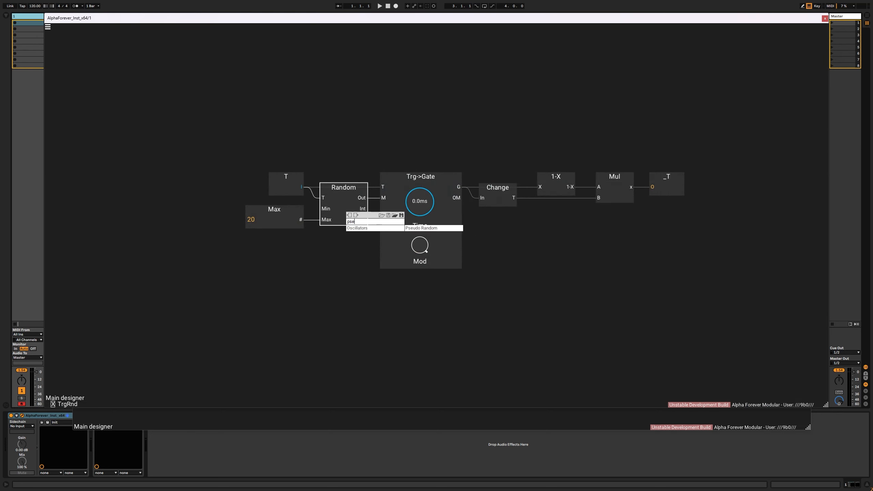
{"action": "key", "text": "Return"}
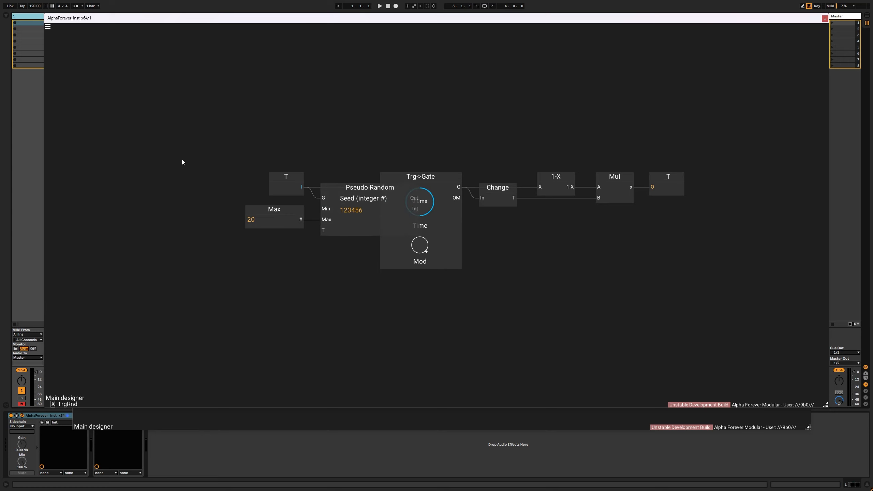
{"action": "left_click_drag", "start_coordinate": [172, 150], "coordinate": [362, 269]}
{"action": "left_click_drag", "start_coordinate": [362, 191], "coordinate": [325, 192]}
{"action": "left_click", "coordinate": [319, 144]}
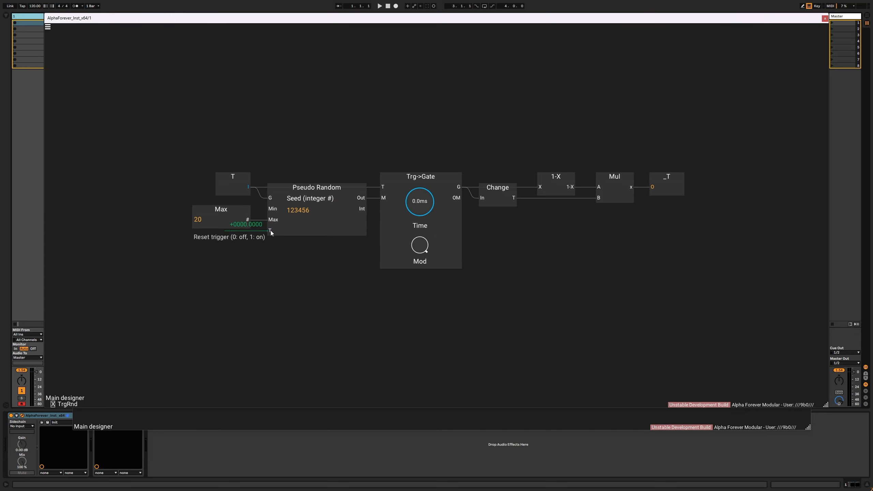
Step: Create an input named Cyc on the Pseudo Random's reset trigger and feed it from Euclid's Cyc output
{"action": "left_click_drag", "start_coordinate": [270, 231], "coordinate": [150, 222]}
{"action": "left_click", "coordinate": [160, 217]}
{"action": "type", "text": "Cyc"}
{"action": "left_click", "coordinate": [158, 194]}
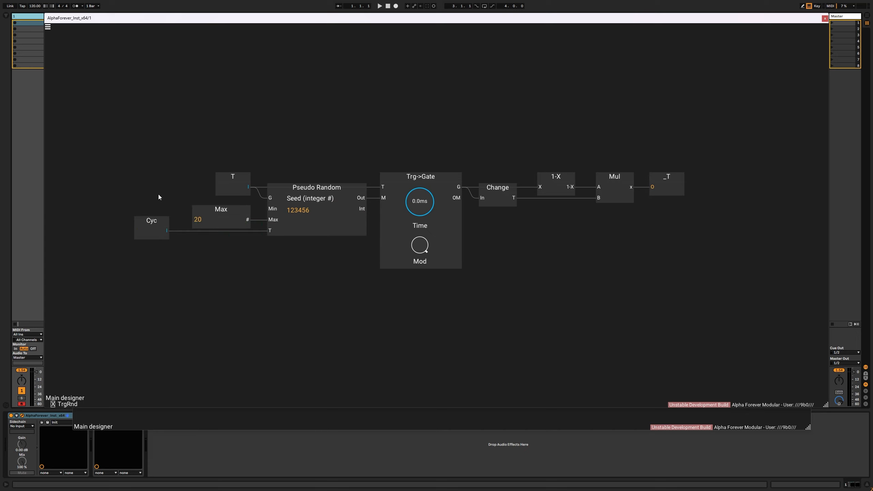
{"action": "key", "text": "Escape"}
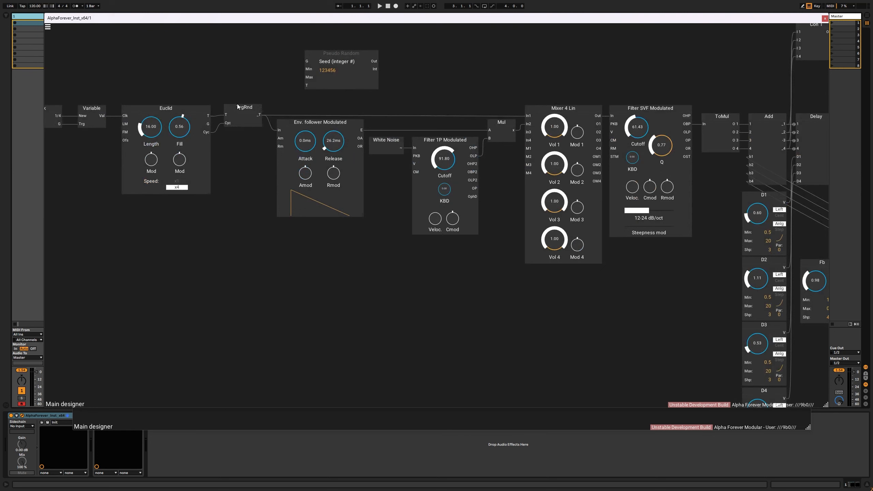
Step: Duplicate TrgRnd below the original, feed the copy from Euclid's Cyc output and align the two modules
{"action": "left_click", "coordinate": [229, 116]}
{"action": "key", "text": "ctrl+d"}
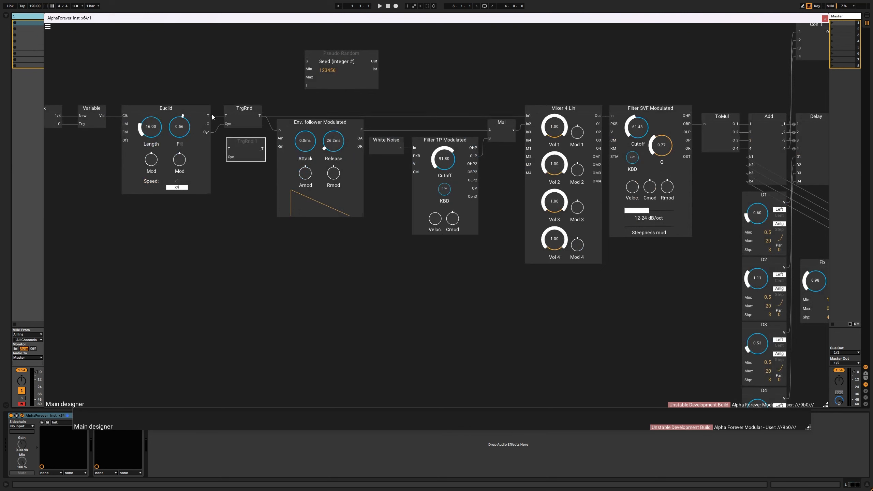
{"action": "mouse_move", "coordinate": [229, 149]}
{"action": "left_mouse_down"}
{"action": "mouse_move", "coordinate": [207, 133]}
{"action": "mouse_move", "coordinate": [229, 157]}
{"action": "left_mouse_up"}
{"action": "left_click_drag", "start_coordinate": [211, 85], "coordinate": [269, 172]}
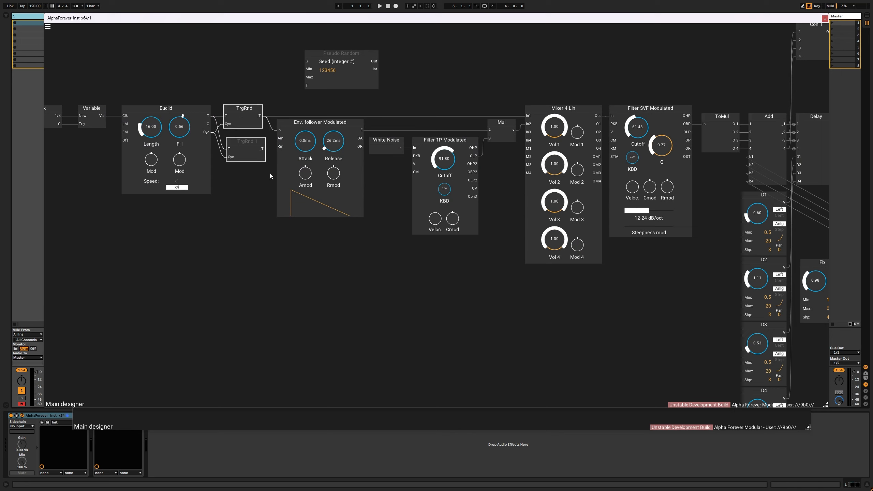
{"action": "key", "text": "Left"}
{"action": "left_click", "coordinate": [251, 201]}
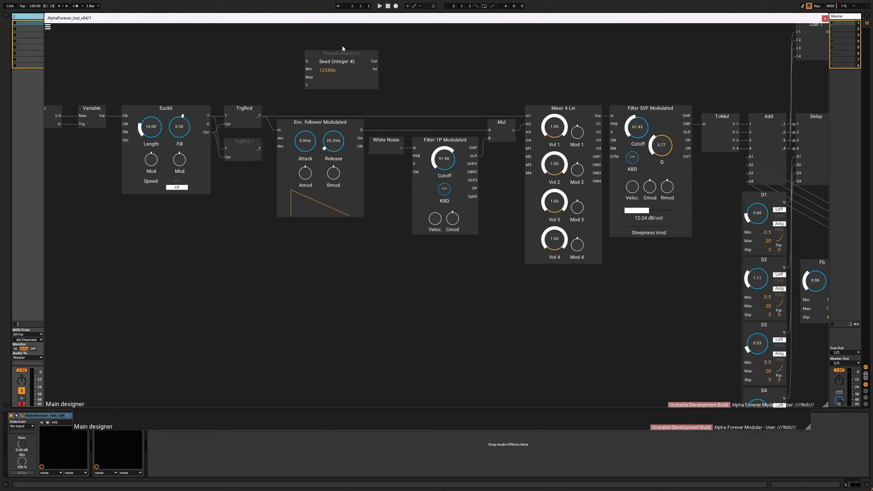
Step: Place the main Pseudo Random under the envelope follower, left-aligned with it, and connect TrgRnd 1's output to its G input
{"action": "left_click", "coordinate": [340, 56]}
{"action": "left_click_drag", "start_coordinate": [259, 149], "coordinate": [289, 225]}
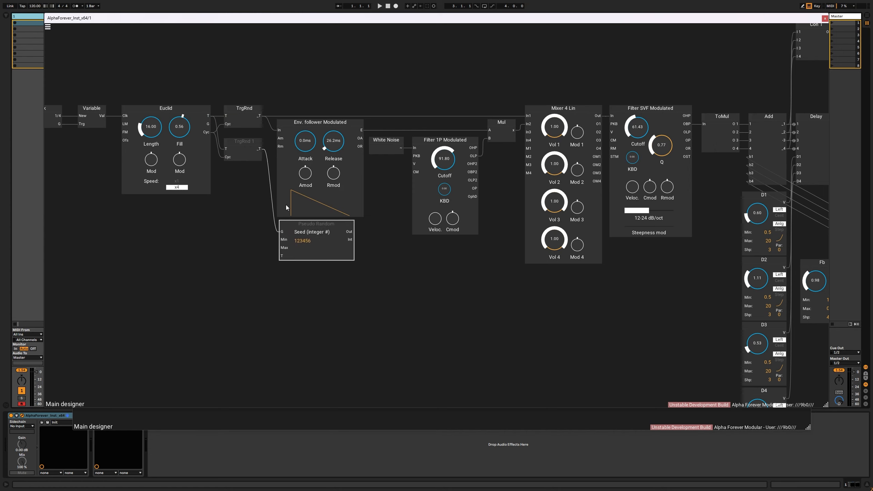
{"action": "left_click", "coordinate": [286, 205]}
{"action": "key", "text": "l"}
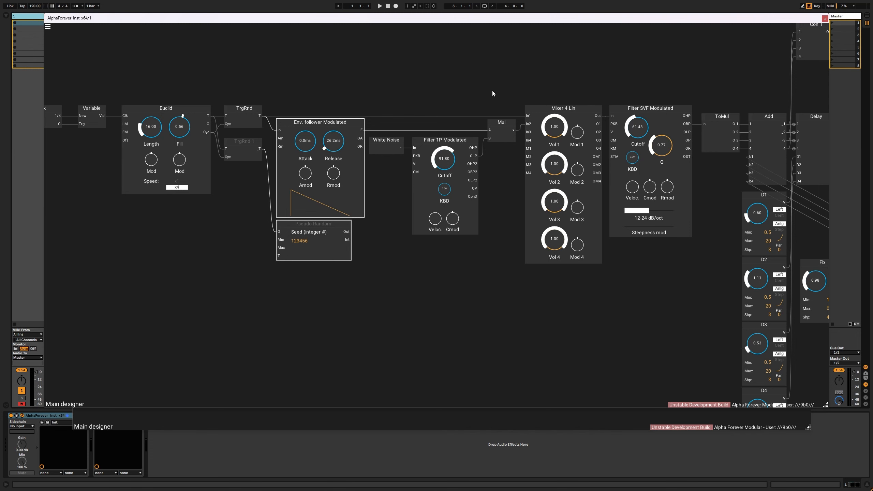
Step: Shift the modules from Clock to White Noise left and insert a Mul between White Noise and the 1P filter
{"action": "left_click", "coordinate": [451, 93]}
{"action": "scroll", "coordinate": [450, 93], "scroll_direction": "down", "scroll_amount": 2}
{"action": "left_click_drag", "start_coordinate": [79, 79], "coordinate": [420, 254]}
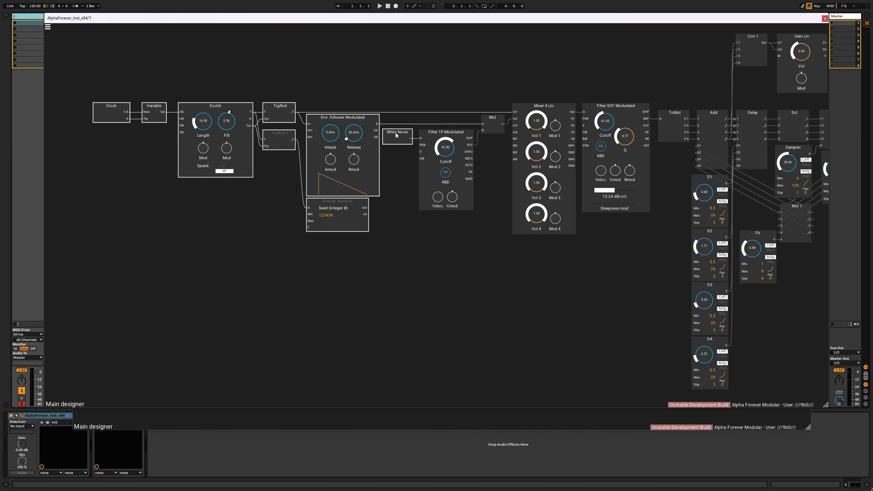
{"action": "left_click_drag", "start_coordinate": [399, 134], "coordinate": [373, 133]}
{"action": "right_click", "coordinate": [382, 138]}
{"action": "type", "text": "mu"}
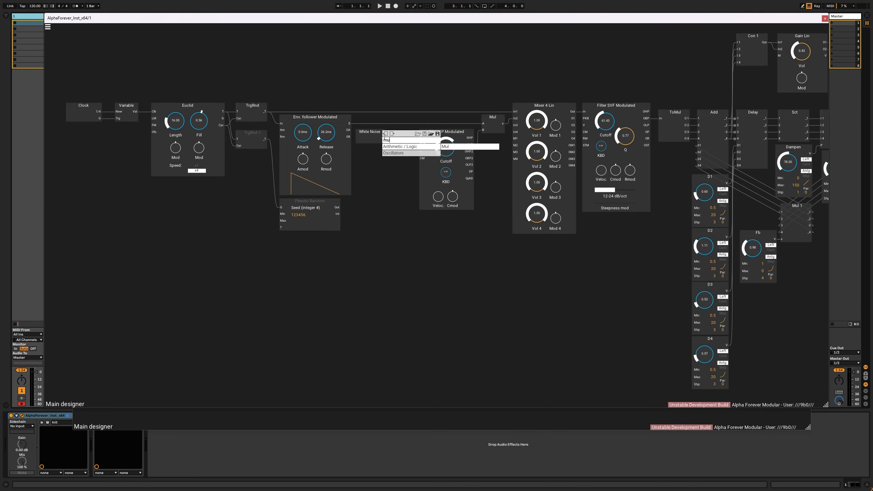
{"action": "left_click", "coordinate": [462, 148]}
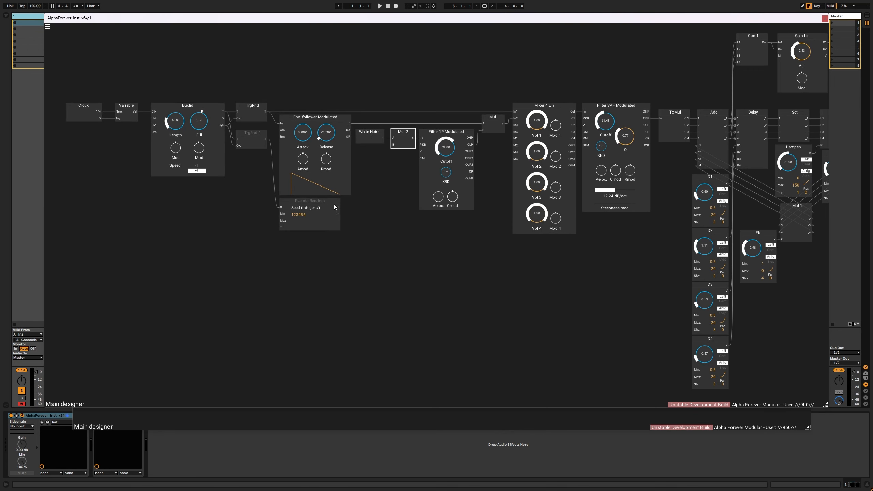
Step: Connect Pseudo Random's output to Mul 2's B input and add a constant of 1 on its Max input
{"action": "left_click_drag", "start_coordinate": [366, 183], "coordinate": [394, 145]}
{"action": "left_click_drag", "start_coordinate": [250, 269], "coordinate": [253, 262]}
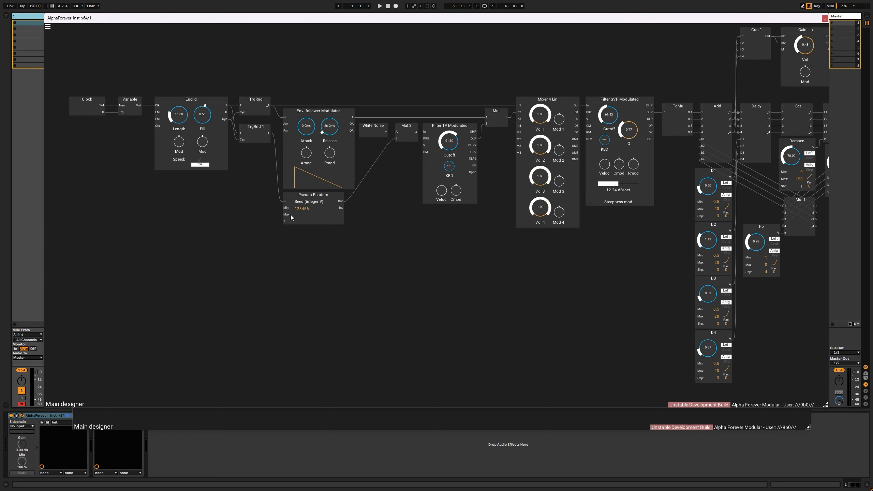
{"action": "double_click", "coordinate": [288, 215]}
{"action": "left_click_drag", "start_coordinate": [246, 209], "coordinate": [255, 209]}
{"action": "right_click", "coordinate": [259, 127]}
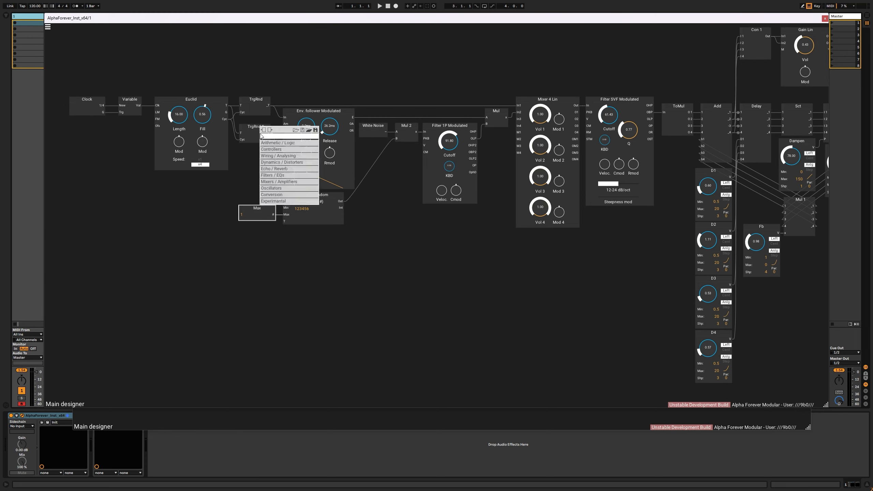
{"action": "left_click", "coordinate": [255, 140]}
{"action": "double_click", "coordinate": [255, 140]}
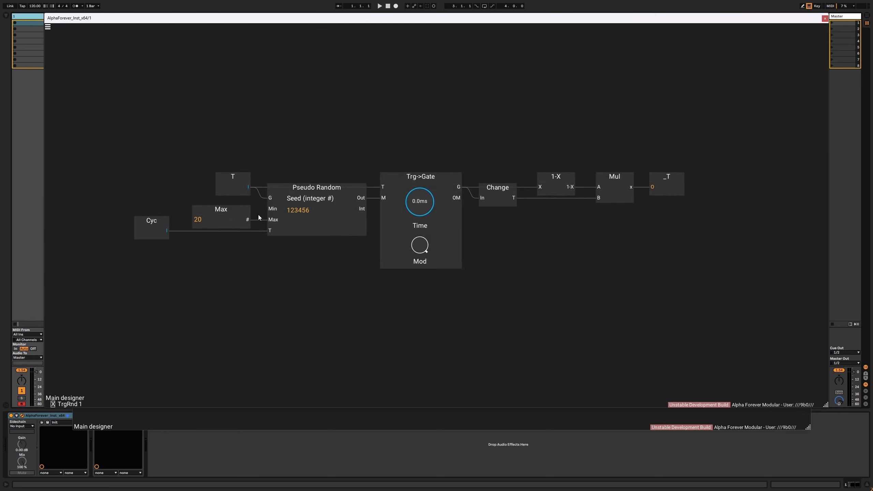
{"action": "double_click", "coordinate": [229, 247]}
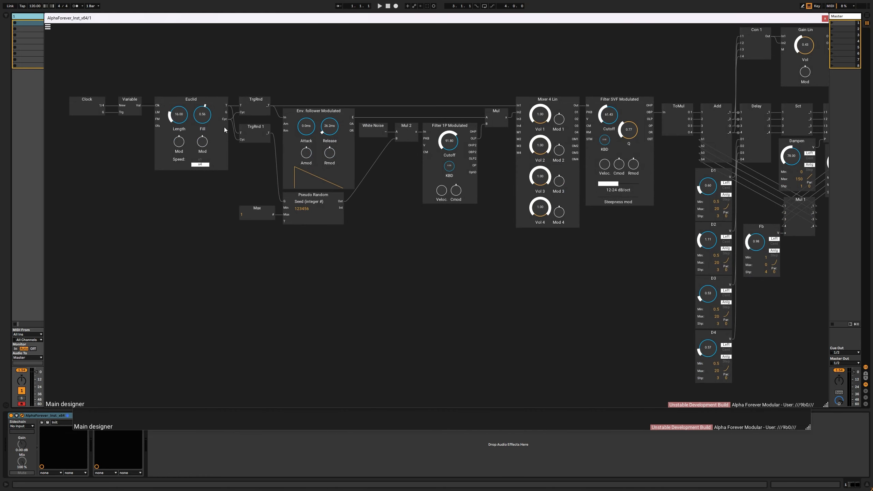
{"action": "double_click", "coordinate": [249, 135]}
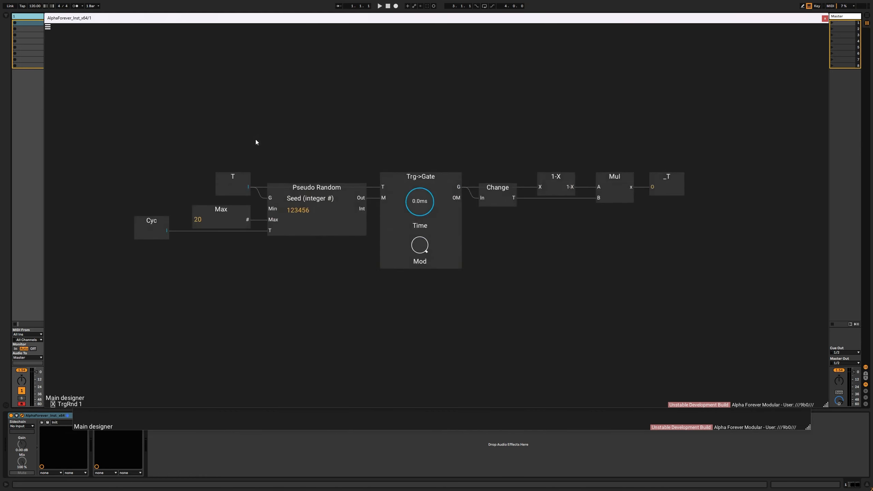
{"action": "left_click_drag", "start_coordinate": [167, 231], "coordinate": [202, 238]}
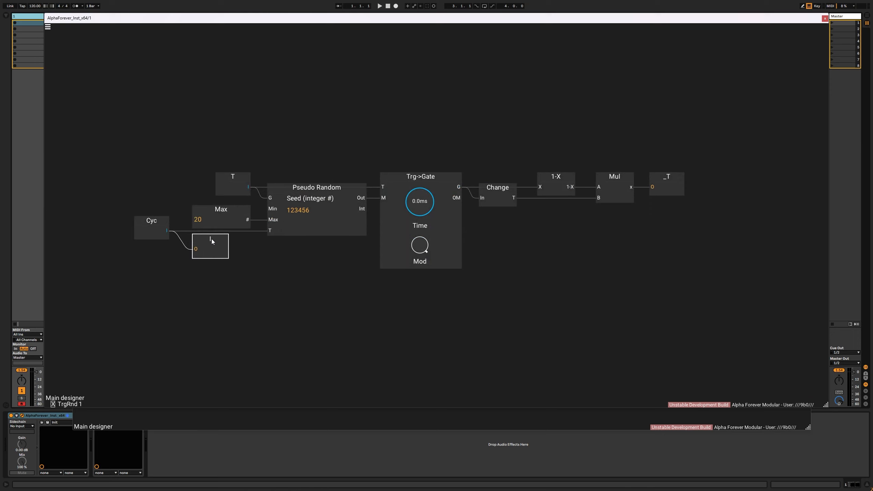
{"action": "key", "text": "Delete"}
{"action": "double_click", "coordinate": [240, 270]}
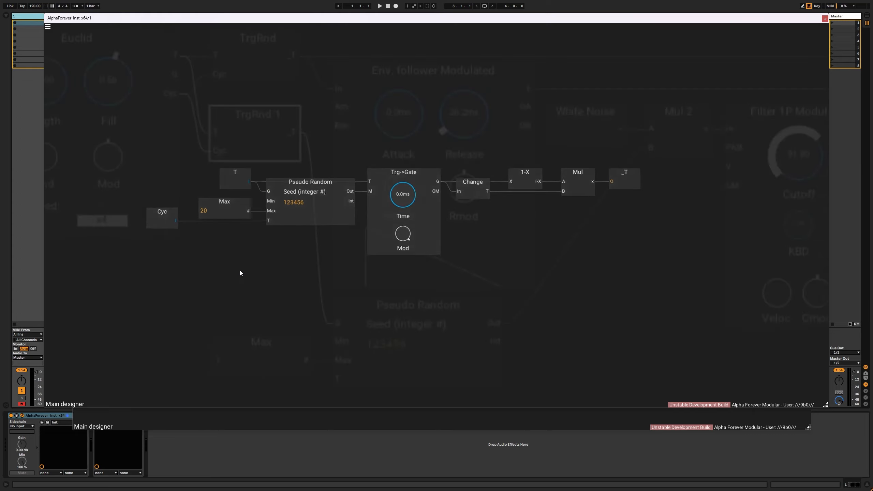
Step: Connect the upper TrgRnd's output to Pseudo Random's G input and rename that TrgRnd as TrgRnd_T
{"action": "left_click_drag", "start_coordinate": [269, 106], "coordinate": [285, 202]}
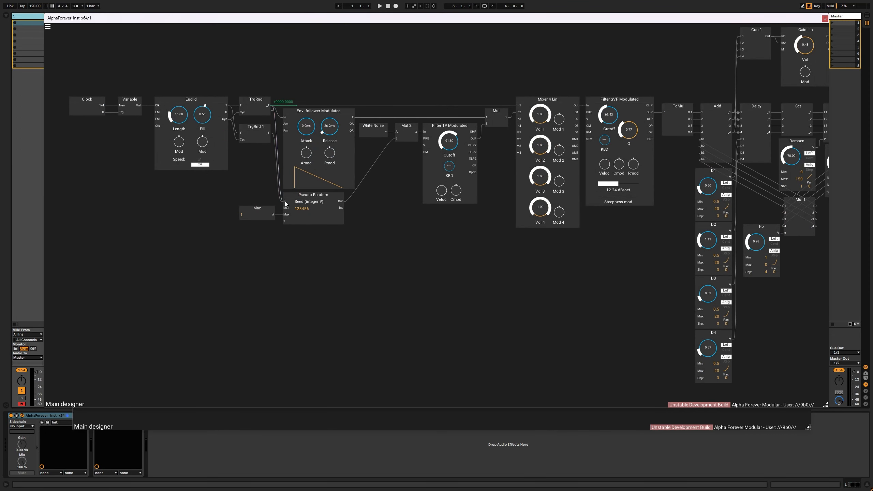
{"action": "double_click", "coordinate": [256, 102]}
{"action": "type", "text": "_T"}
Step: Rename the duplicated TrgRnd module as TrgRnd_Cyc
{"action": "scroll", "coordinate": [264, 73], "scroll_direction": "up", "scroll_amount": 2}
{"action": "type", "text": "TrgRnd Cyc"}
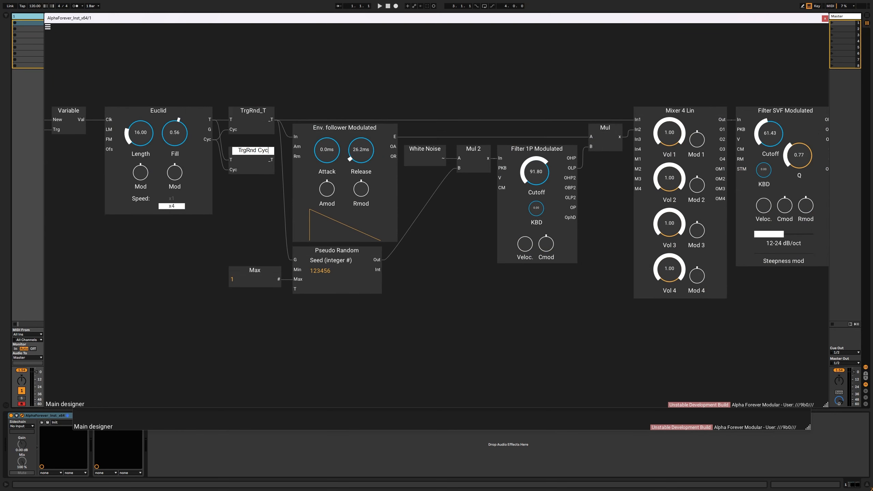
{"action": "key", "text": "Return"}
{"action": "double_click", "coordinate": [262, 150]}
{"action": "left_click", "coordinate": [260, 151]}
{"action": "type", "text": "_Cyc"}
{"action": "key", "text": "Return"}
Step: Connect TrgRnd_Cyc's output to Pseudo Random's reset trigger and set the seed to 534534
{"action": "left_click_drag", "start_coordinate": [279, 165], "coordinate": [297, 289]}
{"action": "left_click", "coordinate": [321, 271]}
{"action": "type", "text": "534534"}
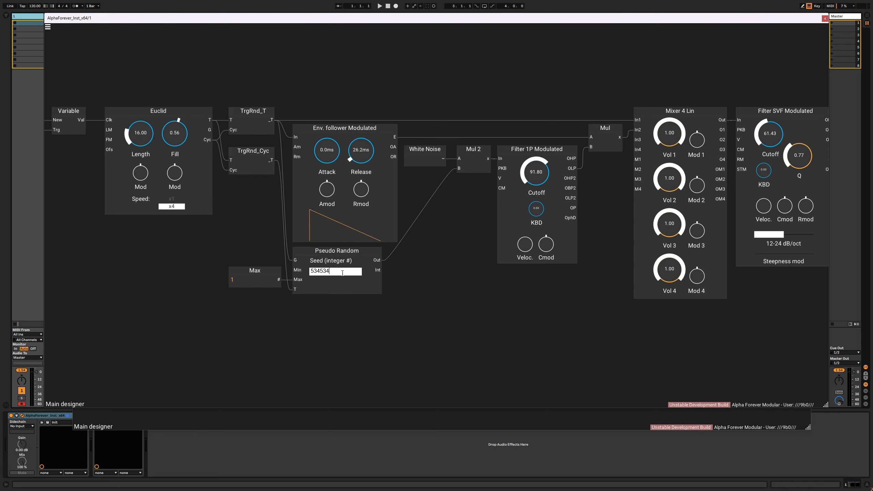
{"action": "left_click", "coordinate": [419, 272]}
{"action": "left_click_drag", "start_coordinate": [409, 264], "coordinate": [389, 285]}
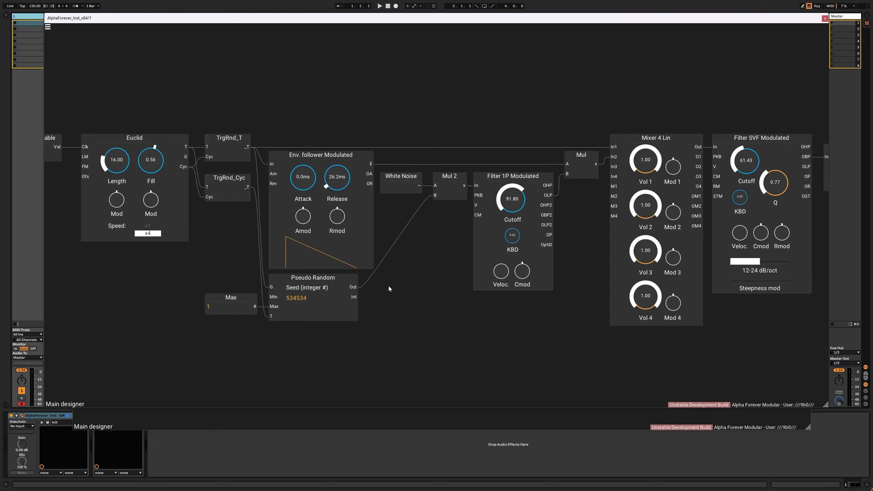
Step: Play the patch, examine the signals at Pseudo Random's output and TrgRnd_T's output, and stop playback
{"action": "left_click", "coordinate": [379, 5]}
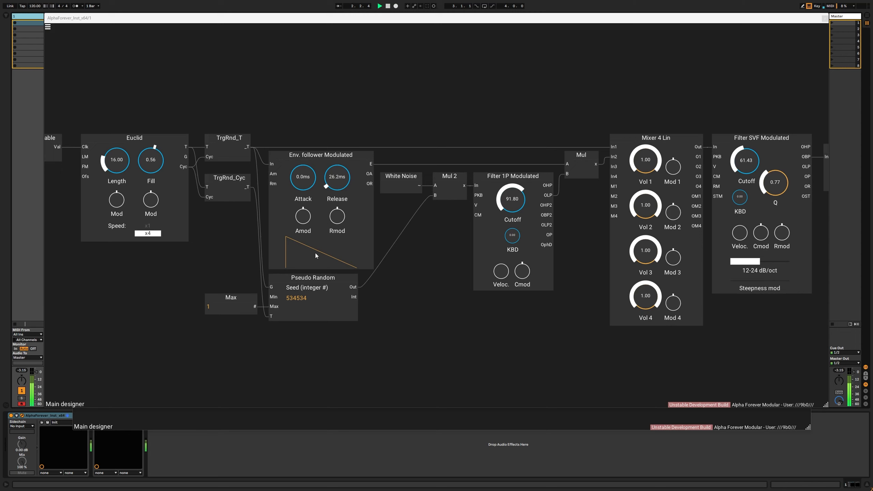
{"action": "mouse_move", "coordinate": [353, 289]}
{"action": "mouse_move", "coordinate": [247, 149]}
{"action": "mouse_move", "coordinate": [354, 288]}
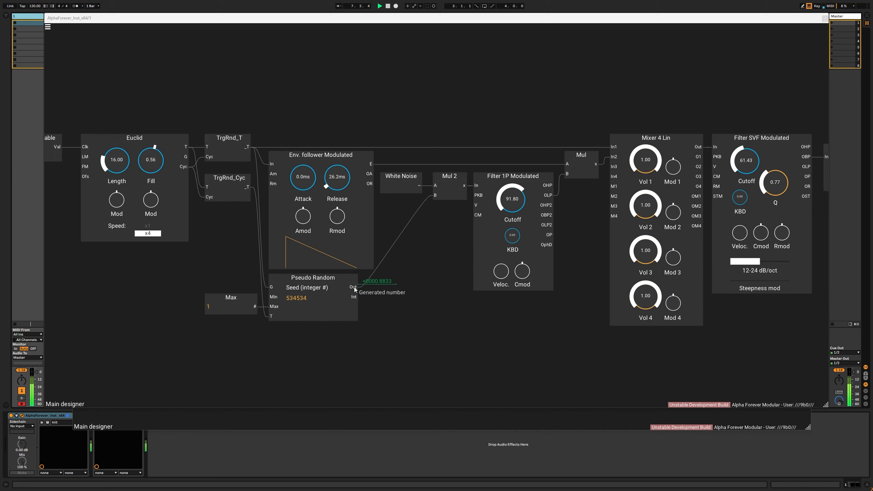
{"action": "left_click", "coordinate": [387, 6]}
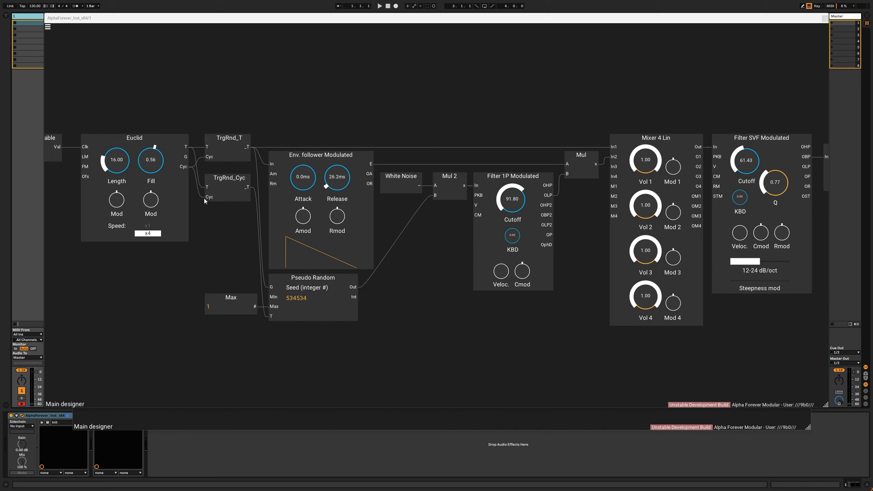
Step: Disconnect both TrgRnd_Cyc inputs and connect them to Euclid's Cyc output
{"action": "left_click", "coordinate": [224, 178]}
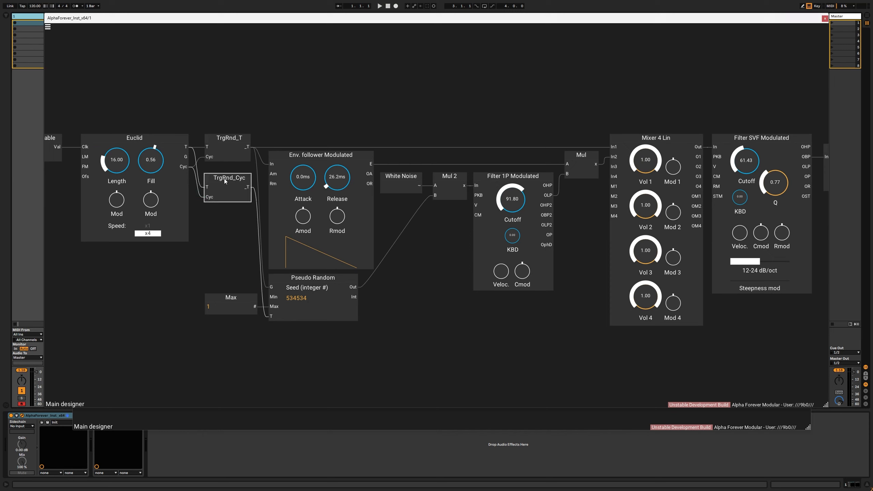
{"action": "right_click", "coordinate": [207, 188]}
{"action": "right_click", "coordinate": [209, 197]}
{"action": "left_click_drag", "start_coordinate": [184, 166], "coordinate": [208, 188]}
{"action": "left_click_drag", "start_coordinate": [186, 168], "coordinate": [208, 202]}
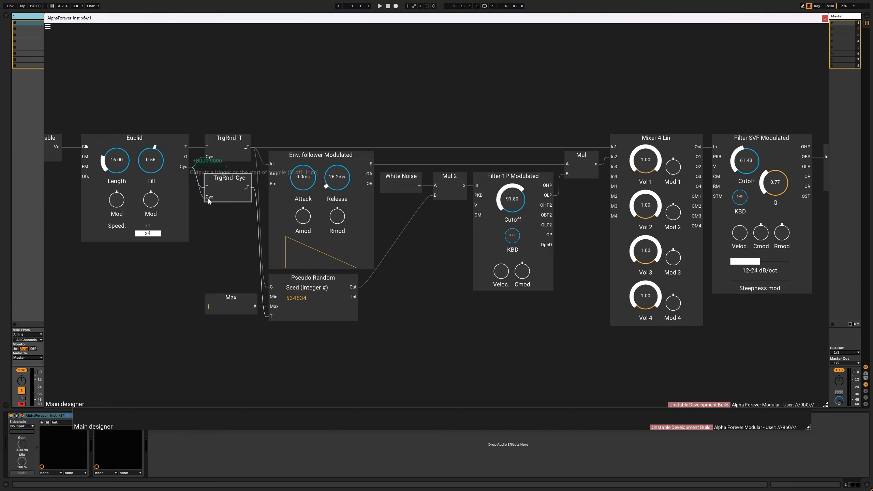
Step: Play the patch, examine the signals at Pseudo Random's G input and output, and stop playback
{"action": "left_click", "coordinate": [379, 6]}
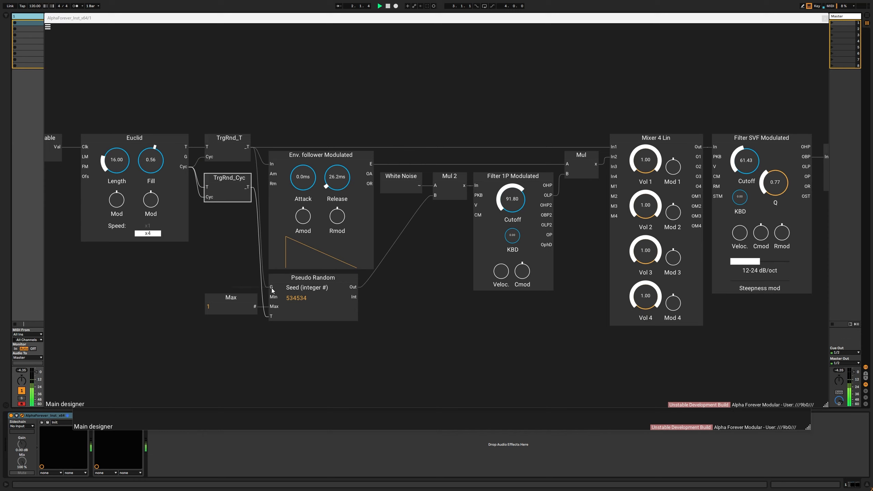
{"action": "mouse_move", "coordinate": [354, 290]}
{"action": "left_click", "coordinate": [388, 6]}
{"action": "left_click_drag", "start_coordinate": [709, 143], "coordinate": [665, 145]}
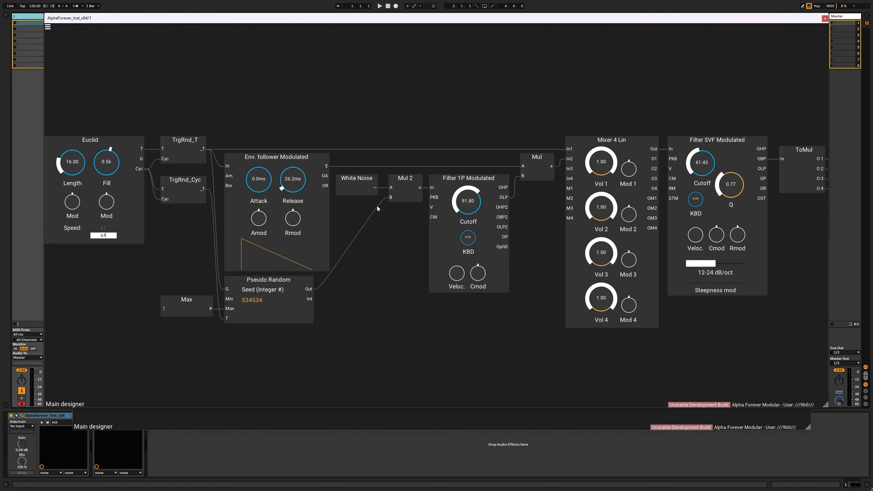
Step: During playback, set Release to 13.1 ms, Filter 1P cutoff to 56.70, D2 to 2.00 and Gain Lin volume to 0.56, and retune Fb, Dampen and Dispersion
{"action": "left_click", "coordinate": [379, 6]}
{"action": "scroll", "coordinate": [379, 123], "scroll_direction": "down", "scroll_amount": 3}
{"action": "scroll", "coordinate": [322, 162], "scroll_direction": "down", "scroll_amount": 2}
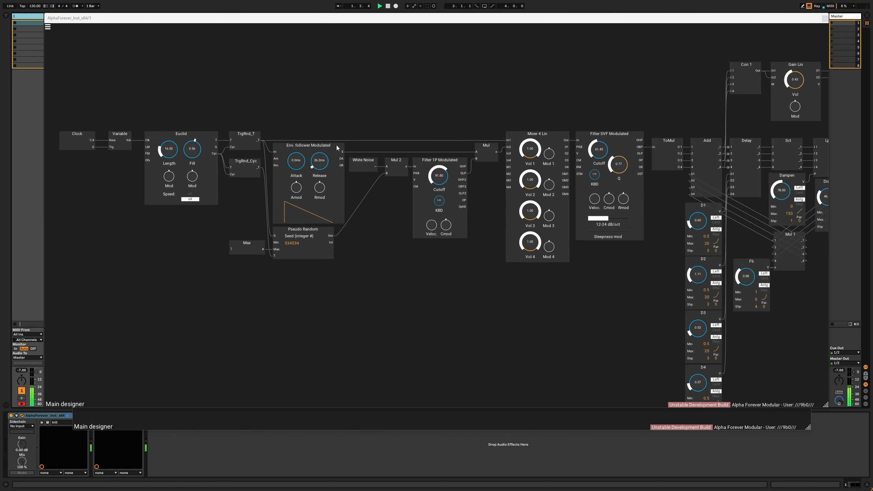
{"action": "left_click_drag", "start_coordinate": [543, 94], "coordinate": [384, 92]}
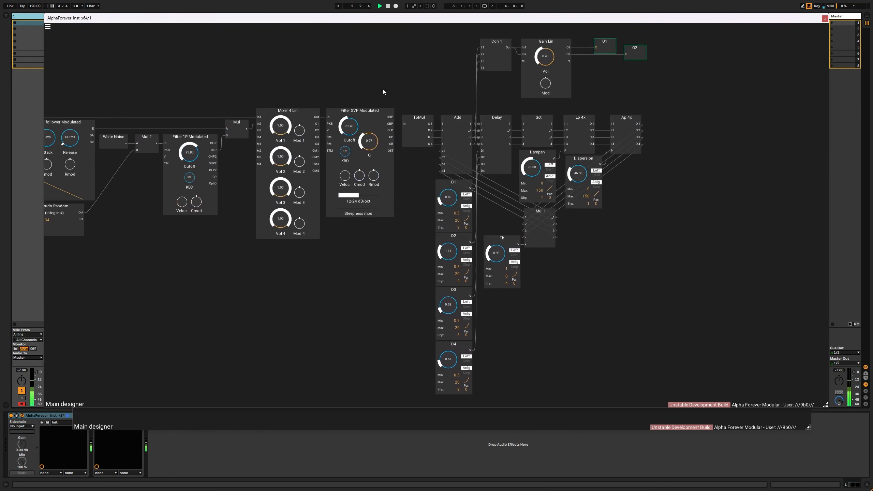
{"action": "left_click_drag", "start_coordinate": [507, 254], "coordinate": [506, 271]}
{"action": "mouse_move", "coordinate": [538, 166]}
{"action": "left_mouse_down"}
{"action": "mouse_move", "coordinate": [578, 177]}
{"action": "mouse_move", "coordinate": [579, 188]}
{"action": "mouse_move", "coordinate": [533, 185]}
{"action": "mouse_move", "coordinate": [535, 172]}
{"action": "left_mouse_up"}
{"action": "left_click_drag", "start_coordinate": [499, 252], "coordinate": [503, 240]}
{"action": "left_click_drag", "start_coordinate": [539, 63], "coordinate": [543, 56]}
{"action": "left_click_drag", "start_coordinate": [452, 236], "coordinate": [453, 244]}
{"action": "left_click_drag", "start_coordinate": [536, 171], "coordinate": [537, 174]}
{"action": "left_click_drag", "start_coordinate": [345, 248], "coordinate": [463, 255]}
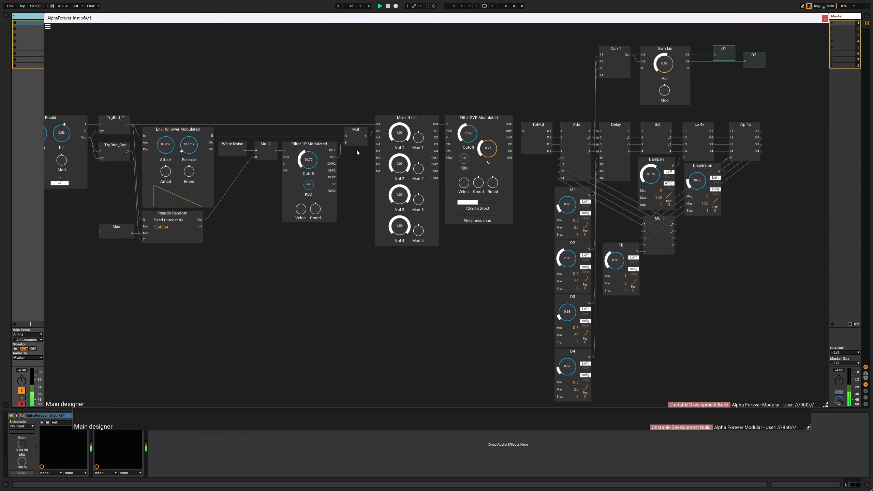
Step: Retune Filter SVF's cutoff, Dampen and Dispersion, set Filter SVF's Q to 0.09 and Fb to 0.96, and stop playback
{"action": "mouse_move", "coordinate": [478, 125]}
{"action": "left_mouse_down"}
{"action": "mouse_move", "coordinate": [489, 162]}
{"action": "mouse_move", "coordinate": [475, 139]}
{"action": "left_mouse_up"}
{"action": "mouse_move", "coordinate": [657, 173]}
{"action": "left_mouse_down"}
{"action": "mouse_move", "coordinate": [698, 187]}
{"action": "mouse_move", "coordinate": [663, 177]}
{"action": "mouse_move", "coordinate": [665, 166]}
{"action": "mouse_move", "coordinate": [660, 185]}
{"action": "left_mouse_up"}
{"action": "mouse_move", "coordinate": [622, 264]}
{"action": "left_mouse_down"}
{"action": "mouse_move", "coordinate": [622, 273]}
{"action": "mouse_move", "coordinate": [622, 253]}
{"action": "left_mouse_up"}
{"action": "left_click_drag", "start_coordinate": [473, 138], "coordinate": [472, 133]}
{"action": "scroll", "coordinate": [402, 74], "scroll_direction": "down", "scroll_amount": 7}
{"action": "scroll", "coordinate": [401, 74], "scroll_direction": "up", "scroll_amount": 1}
{"action": "left_click_drag", "start_coordinate": [401, 74], "coordinate": [392, 121]}
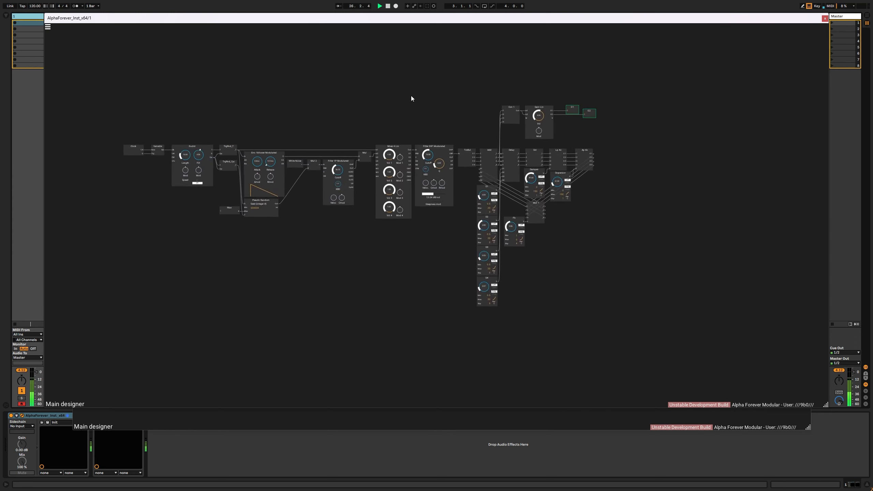
{"action": "left_click", "coordinate": [388, 6]}
Step: Insert a Custom Function between Pseudo Random and Mul 2, bend its curve into a steep late rise, and test it with playback
{"action": "scroll", "coordinate": [412, 128], "scroll_direction": "up", "scroll_amount": 2}
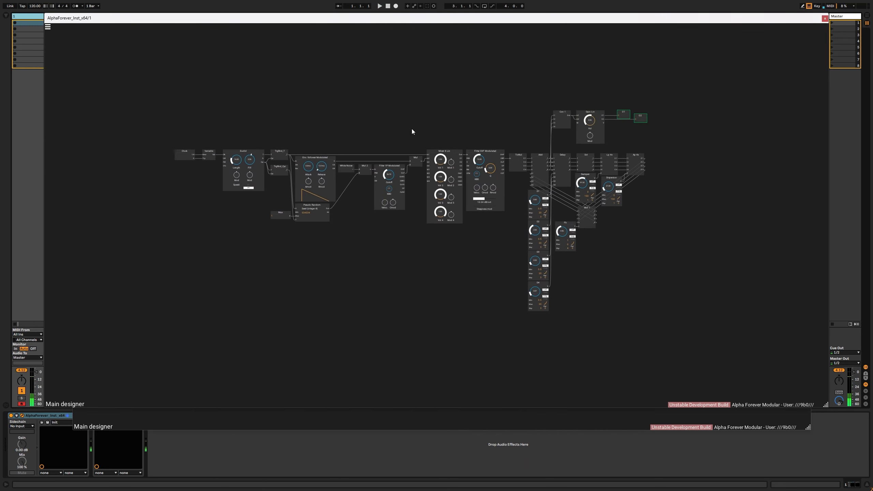
{"action": "scroll", "coordinate": [322, 235], "scroll_direction": "up", "scroll_amount": 3}
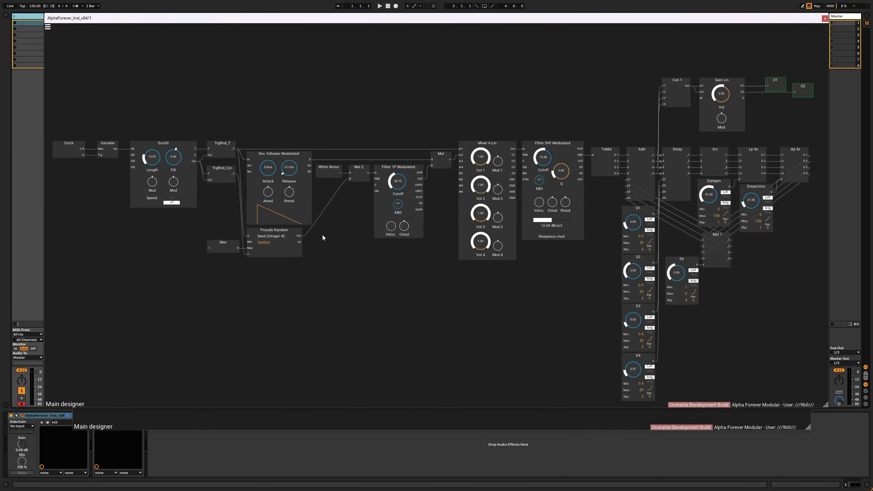
{"action": "right_click", "coordinate": [298, 236]}
{"action": "type", "text": "cu"}
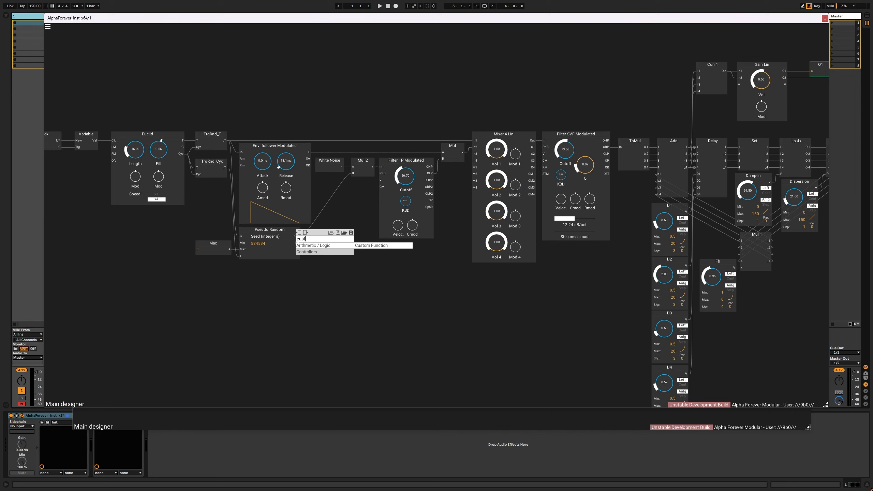
{"action": "type", "text": "st"}
{"action": "left_click", "coordinate": [365, 247]}
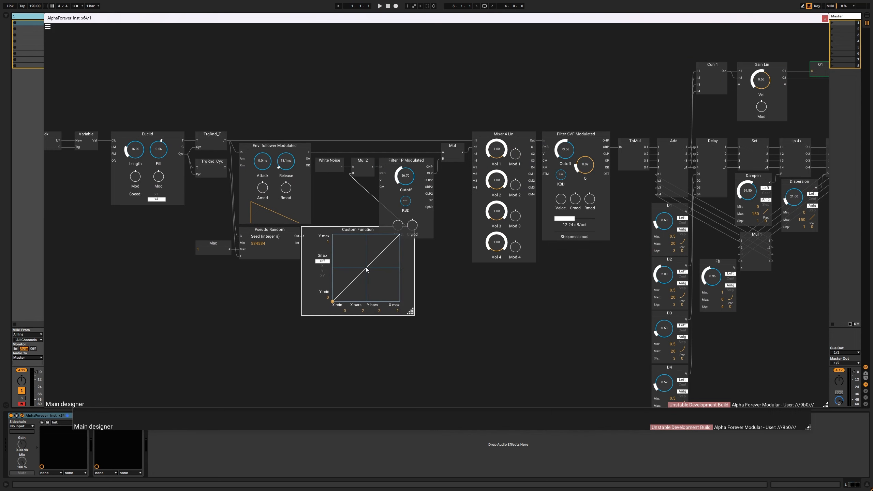
{"action": "left_click_drag", "start_coordinate": [367, 270], "coordinate": [392, 270]}
{"action": "left_click", "coordinate": [380, 6]}
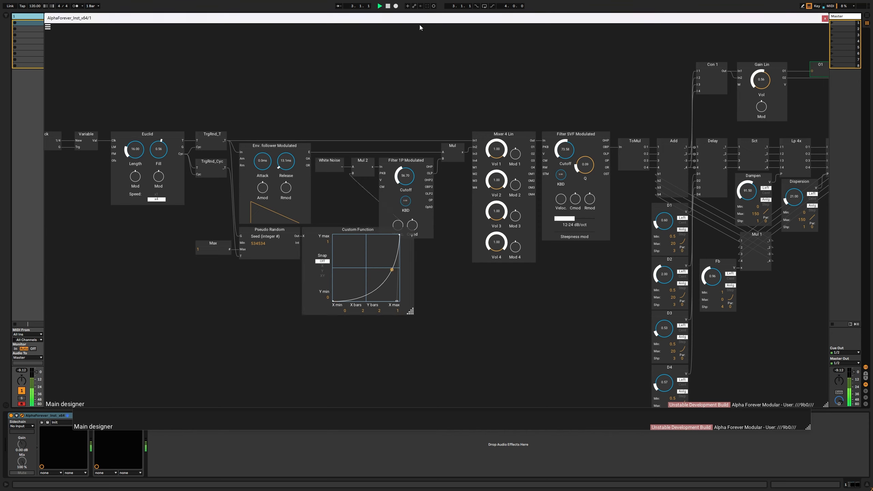
{"action": "left_click", "coordinate": [388, 7]}
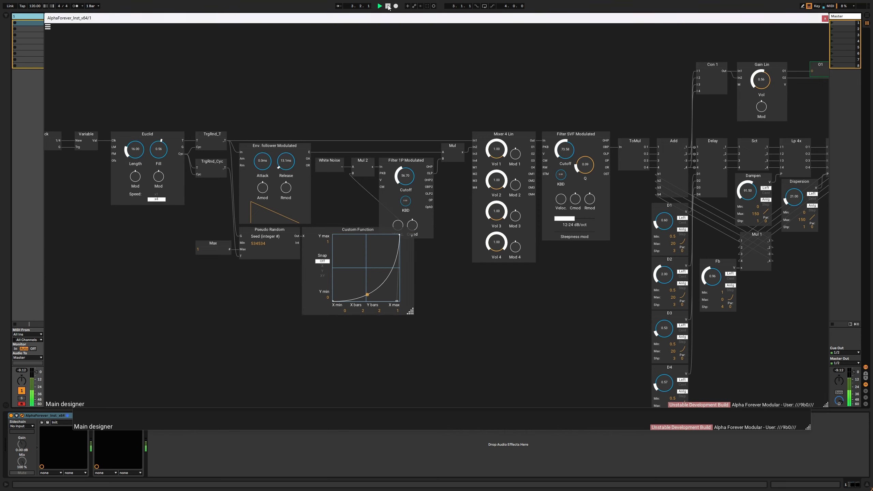
Step: Insert a Mul between TrgRnd_T and the mixer's In1, connect Custom Function's output to its B input, and start playback
{"action": "double_click", "coordinate": [476, 140]}
{"action": "type", "text": "mul"}
{"action": "key", "text": "Return"}
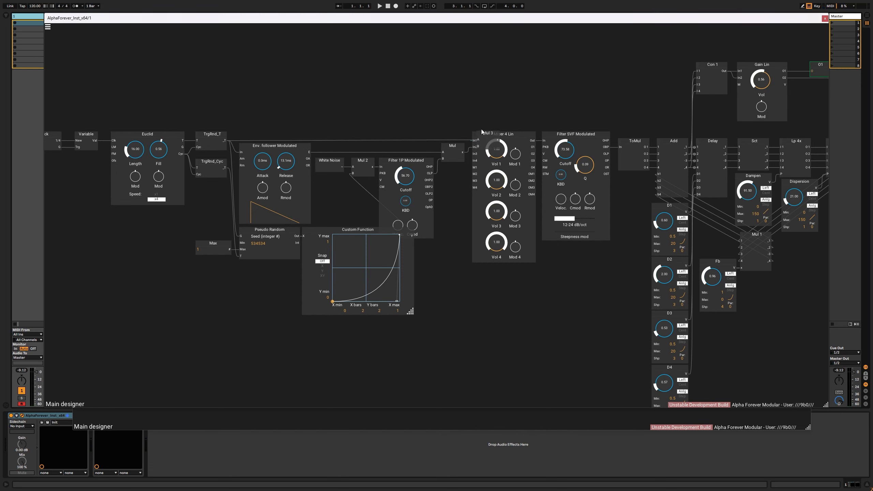
{"action": "left_click_drag", "start_coordinate": [482, 132], "coordinate": [434, 142]}
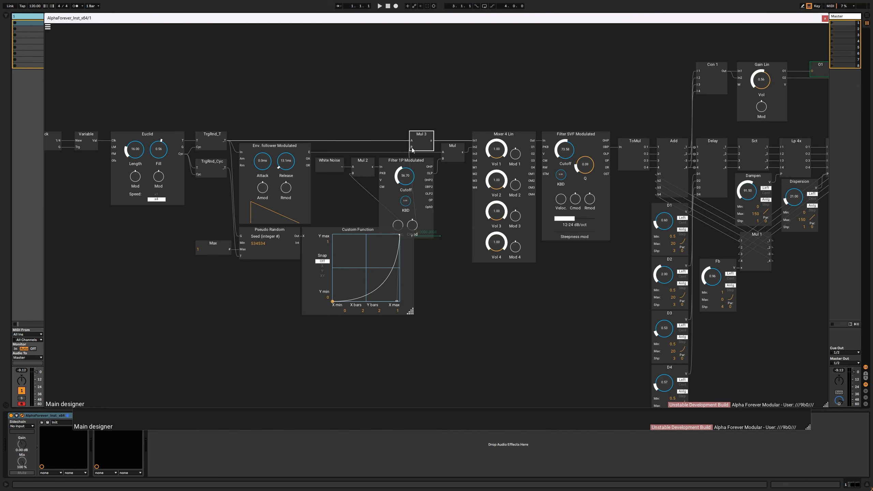
{"action": "left_click", "coordinate": [380, 6]}
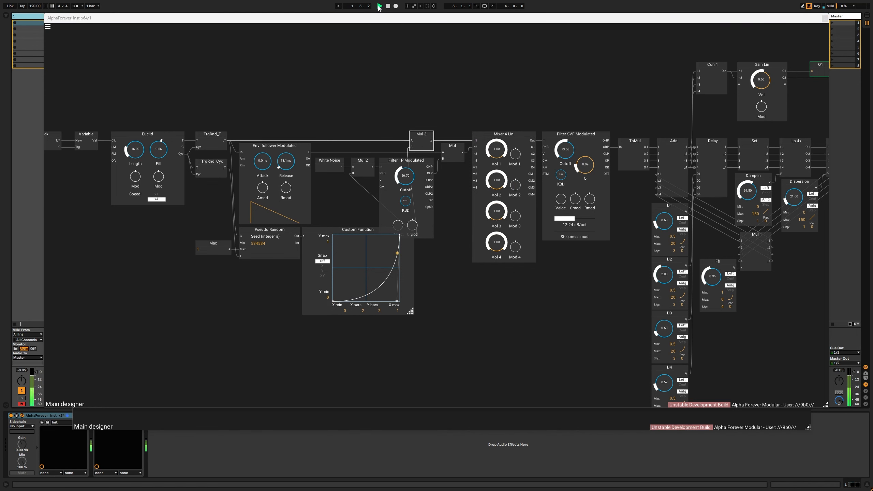
Step: Move the Max, Pseudo Random and Custom Function modules farther below the envelope follower and Filter 1P
{"action": "left_click_drag", "start_coordinate": [204, 209], "coordinate": [265, 121]}
{"action": "left_click_drag", "start_coordinate": [233, 233], "coordinate": [555, 118]}
{"action": "mouse_move", "coordinate": [415, 130]}
{"action": "left_mouse_down"}
{"action": "mouse_move", "coordinate": [399, 149]}
{"action": "mouse_move", "coordinate": [410, 146]}
{"action": "left_mouse_up"}
{"action": "left_click", "coordinate": [414, 110]}
{"action": "scroll", "coordinate": [415, 113], "scroll_direction": "down", "scroll_amount": 6}
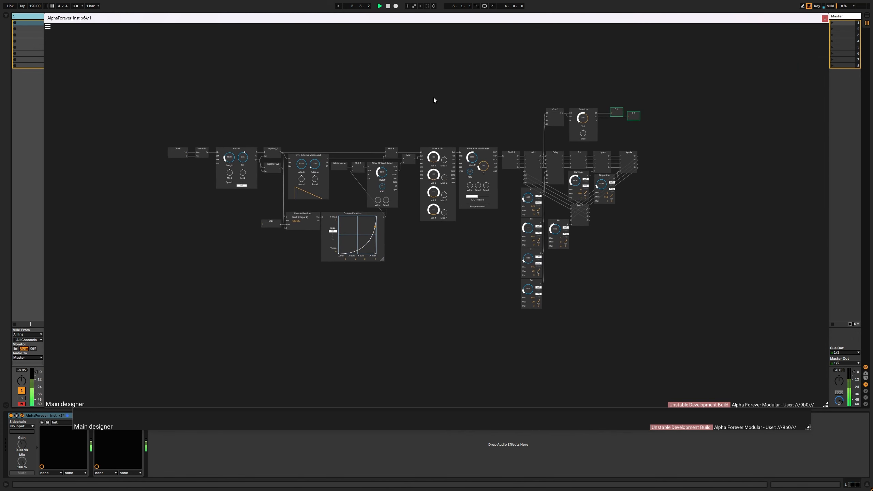
Step: Close the patch editor, duplicate the track, and open the instrument on the duplicated track
{"action": "left_click", "coordinate": [825, 18]}
{"action": "left_click", "coordinate": [807, 97]}
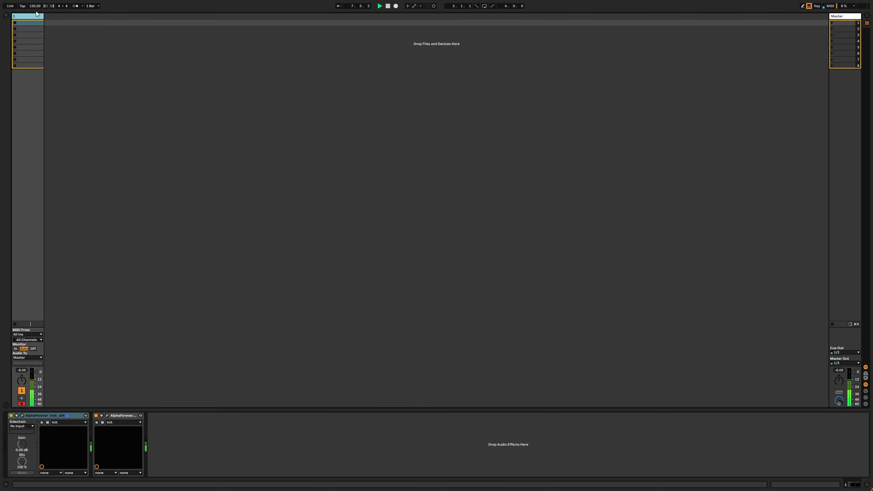
{"action": "key", "text": "ctrl+d"}
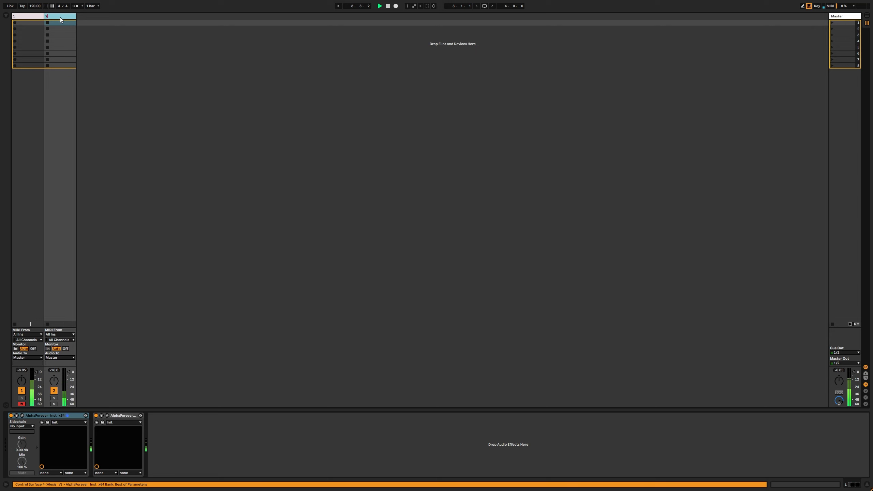
{"action": "left_click", "coordinate": [22, 416]}
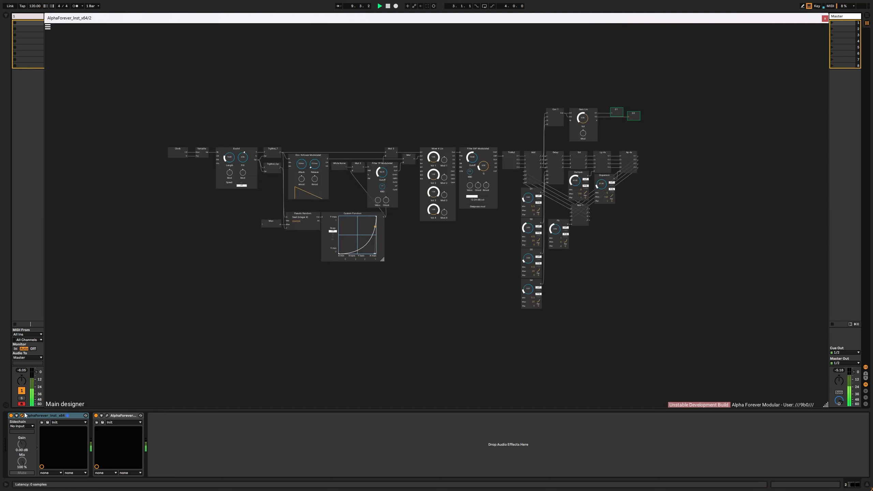
Step: Set the seed of the main Pseudo Random in the second track's patch to 3423
{"action": "scroll", "coordinate": [185, 261], "scroll_direction": "up", "scroll_amount": 1}
{"action": "scroll", "coordinate": [185, 260], "scroll_direction": "up", "scroll_amount": 3}
{"action": "left_click_drag", "start_coordinate": [609, 270], "coordinate": [498, 328]}
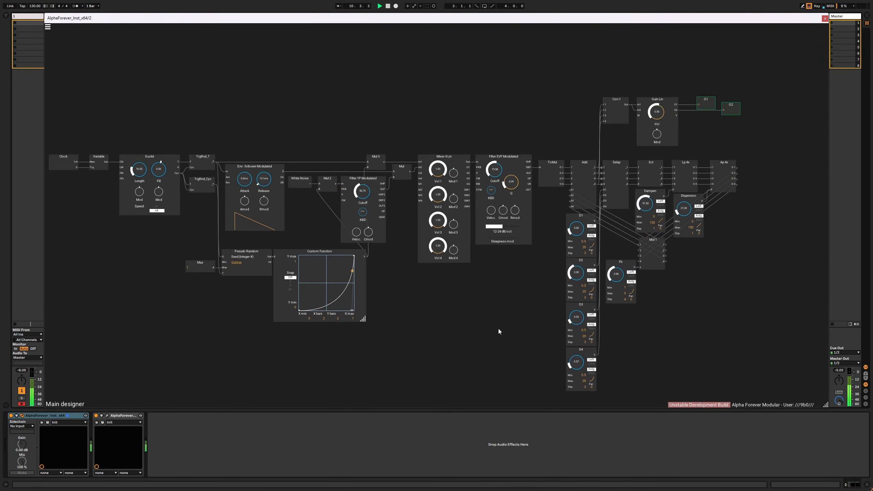
{"action": "left_click", "coordinate": [244, 263]}
{"action": "type", "text": "3423"}
{"action": "left_click", "coordinate": [225, 254]}
Step: Inside the second track's TrgRnd_T, set the Pseudo Random seed to 43234 and copy that module
{"action": "double_click", "coordinate": [199, 164]}
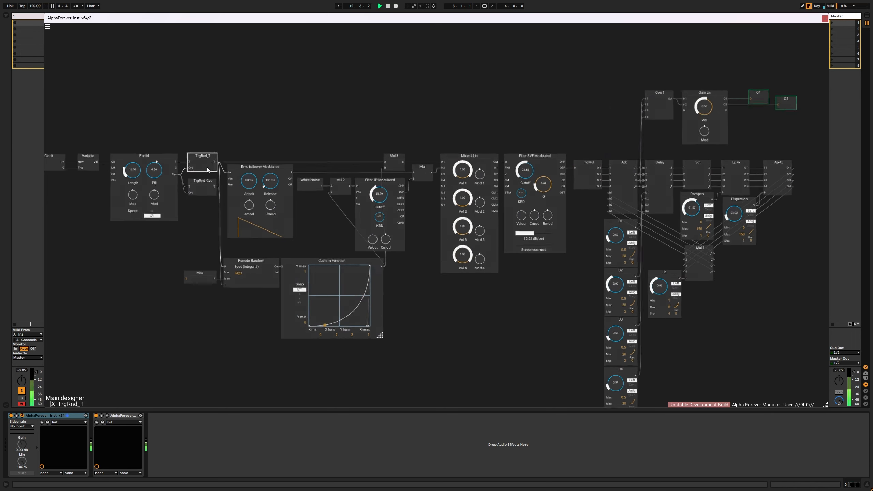
{"action": "left_click", "coordinate": [299, 211]}
{"action": "type", "text": "43234"}
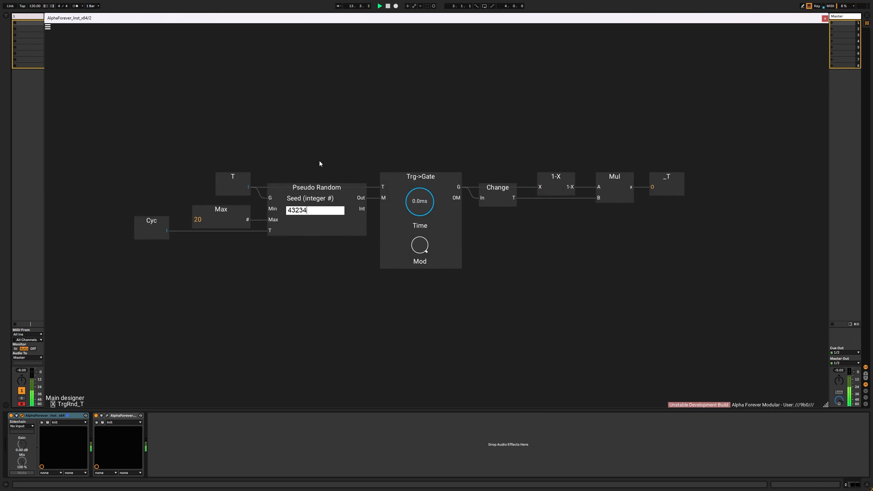
{"action": "left_click", "coordinate": [319, 161]}
{"action": "left_click", "coordinate": [316, 192]}
{"action": "double_click", "coordinate": [323, 166]}
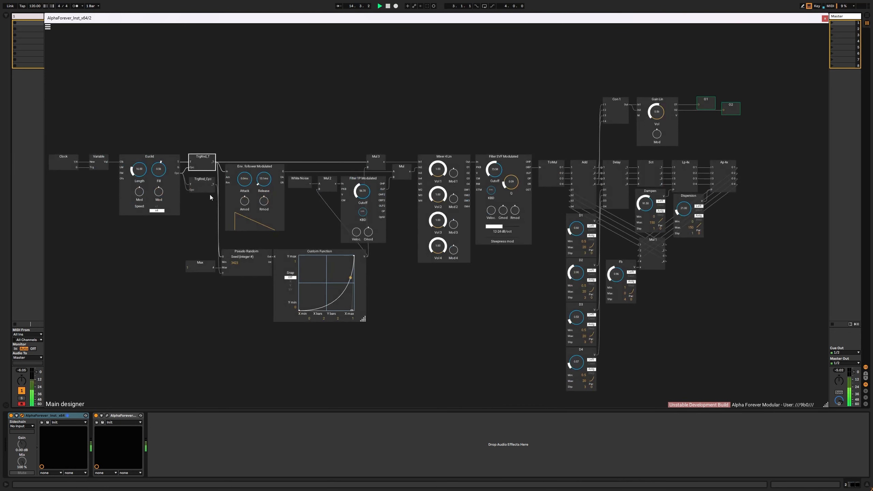
Step: Inside TrgRnd_Cyc, replace the Pseudo Random module with the copied one seeded 43234, and return to the main patch
{"action": "double_click", "coordinate": [211, 190]}
{"action": "key", "text": "ctrl+v"}
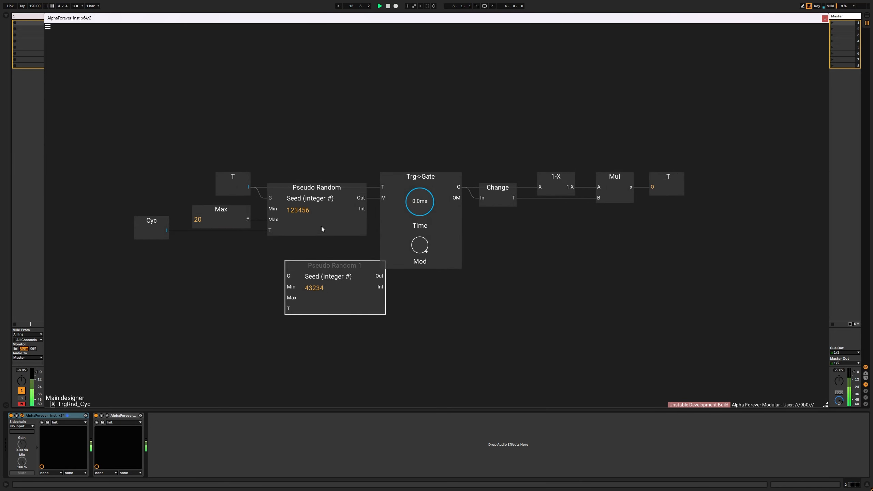
{"action": "left_click", "coordinate": [382, 304], "text": "shift"}
{"action": "key", "text": "ctrl+r"}
{"action": "key", "text": "Delete"}
{"action": "double_click", "coordinate": [367, 288]}
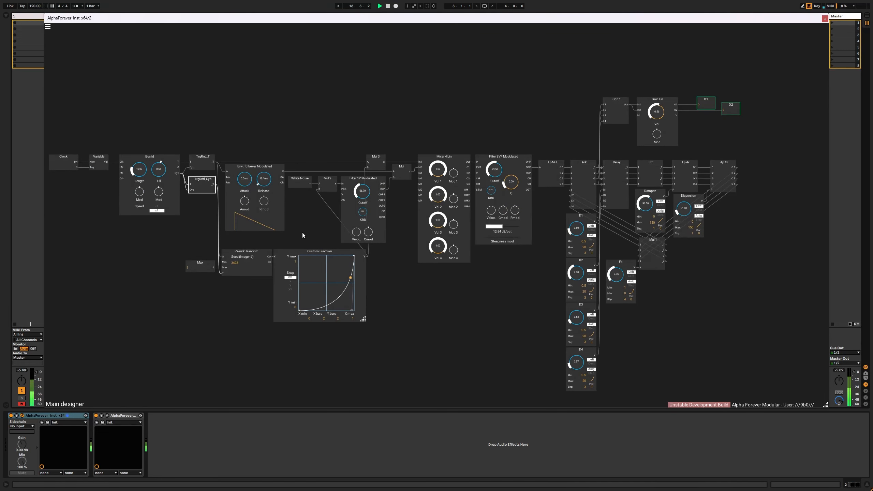
Step: Raise Euclid's fill and the D1 to D4 delay times, retune Fb, Dampen and Dispersion, and raise Gain Lin's volume to 0.72
{"action": "left_click_drag", "start_coordinate": [164, 174], "coordinate": [171, 166]}
{"action": "left_click_drag", "start_coordinate": [578, 270], "coordinate": [579, 276]}
{"action": "left_click_drag", "start_coordinate": [579, 322], "coordinate": [579, 317]}
{"action": "left_click_drag", "start_coordinate": [581, 350], "coordinate": [581, 345]}
{"action": "left_click_drag", "start_coordinate": [622, 275], "coordinate": [621, 268]}
{"action": "left_click_drag", "start_coordinate": [645, 205], "coordinate": [687, 202]}
{"action": "left_click_drag", "start_coordinate": [661, 109], "coordinate": [662, 102]}
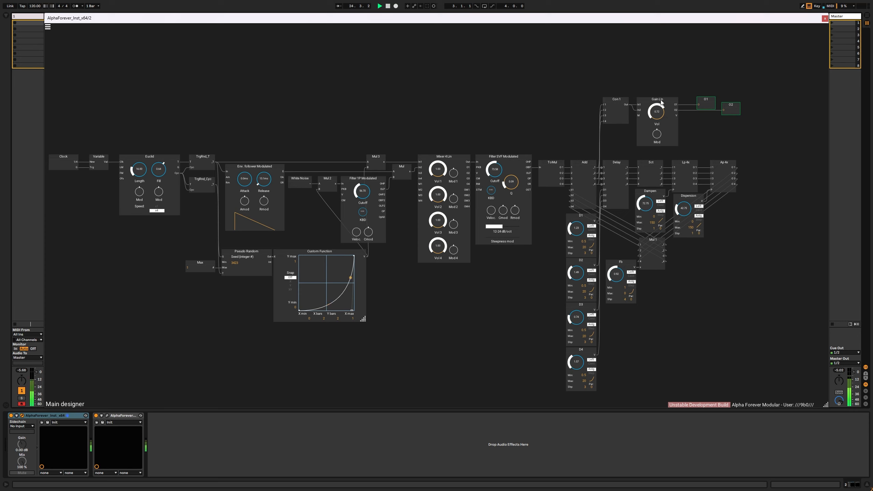
Step: Lower Filter SVF's cutoff, raise Filter 1P's cutoff, and adjust the envelope release, Dampen and Dispersion
{"action": "left_click_drag", "start_coordinate": [494, 174], "coordinate": [494, 176]}
{"action": "left_click_drag", "start_coordinate": [364, 194], "coordinate": [366, 183]}
{"action": "left_click_drag", "start_coordinate": [263, 186], "coordinate": [265, 187]}
{"action": "left_click_drag", "start_coordinate": [647, 206], "coordinate": [696, 204]}
{"action": "left_click_drag", "start_coordinate": [652, 207], "coordinate": [652, 203]}
Step: Duplicate the second track and, in the new copy's patch, lower Euclid's fill to 0.51 and set Pseudo Random's seed to 4234
{"action": "left_click", "coordinate": [825, 17]}
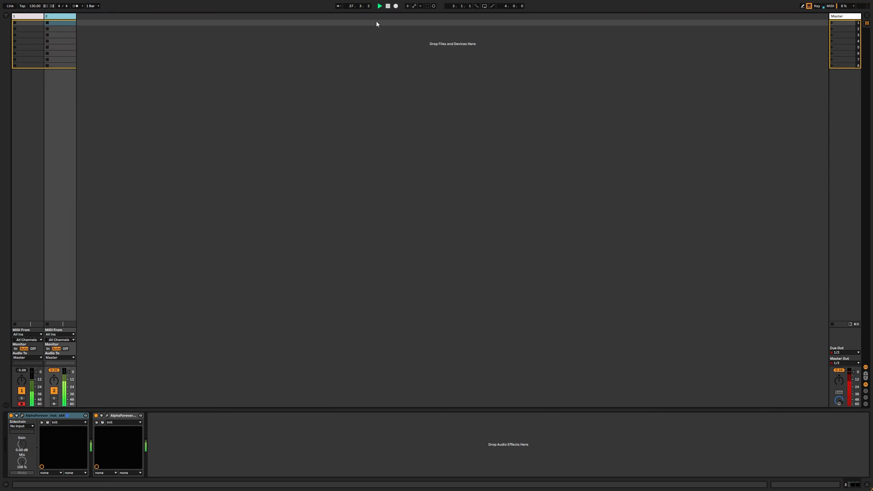
{"action": "key", "text": "ctrl+d"}
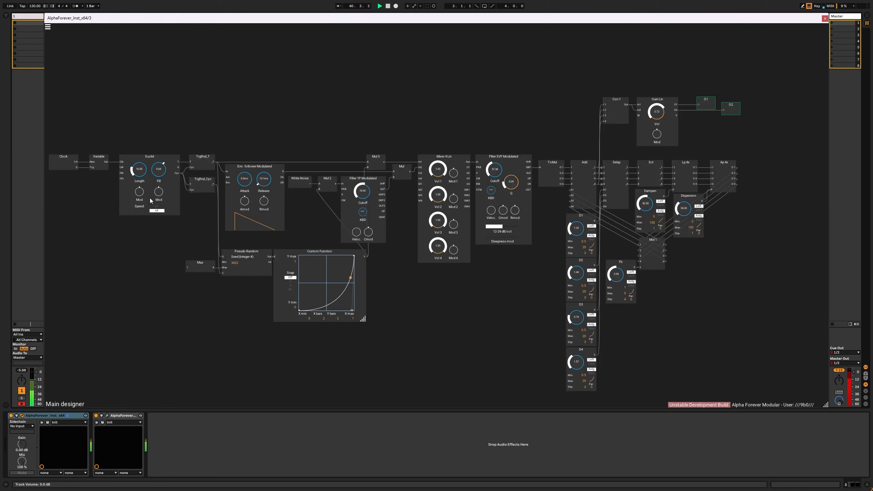
{"action": "left_click_drag", "start_coordinate": [158, 174], "coordinate": [159, 181]}
{"action": "left_click", "coordinate": [235, 263]}
{"action": "type", "text": "4234"}
{"action": "left_click", "coordinate": [242, 280]}
Step: Set the Pseudo Random seed inside the third track's TrgRnd_T to 123 and return to the main patch
{"action": "left_click", "coordinate": [201, 168]}
{"action": "double_click", "coordinate": [201, 169]}
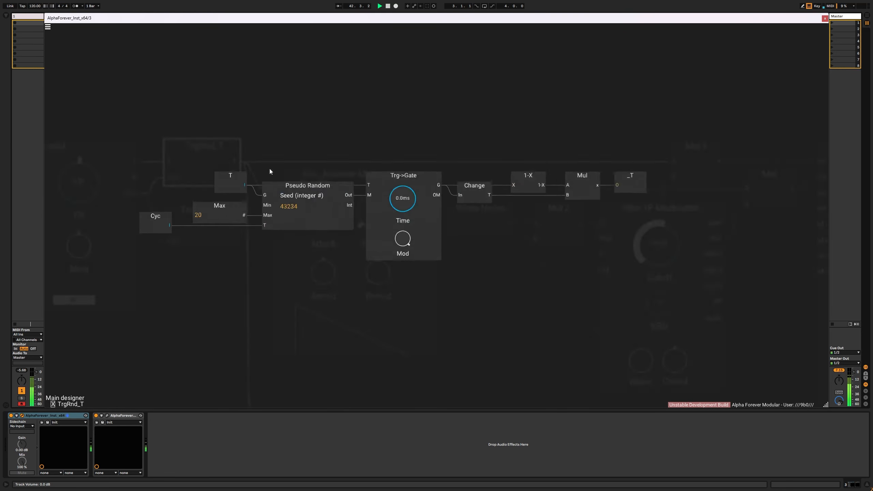
{"action": "left_click", "coordinate": [304, 210]}
{"action": "type", "text": "123"}
{"action": "double_click", "coordinate": [309, 144]}
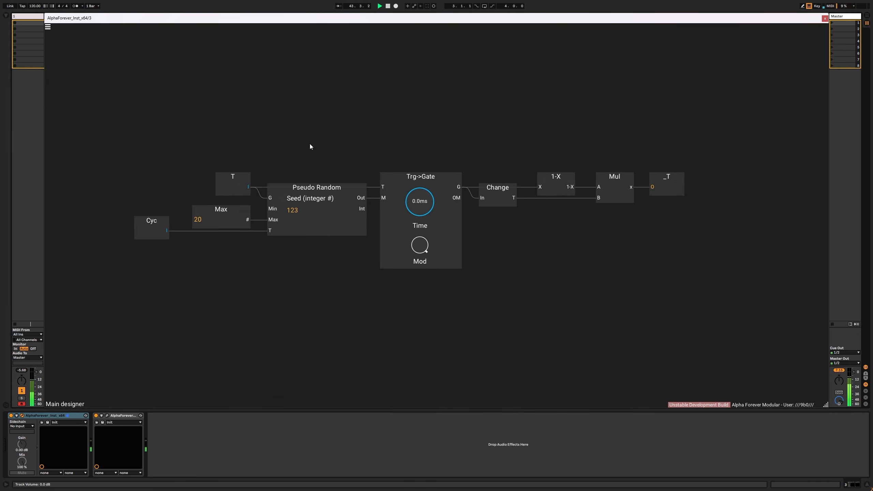
Step: Set the Pseudo Random seed inside the third track's TrgRnd_Cyc to 123 and recheck the module
{"action": "double_click", "coordinate": [201, 189]}
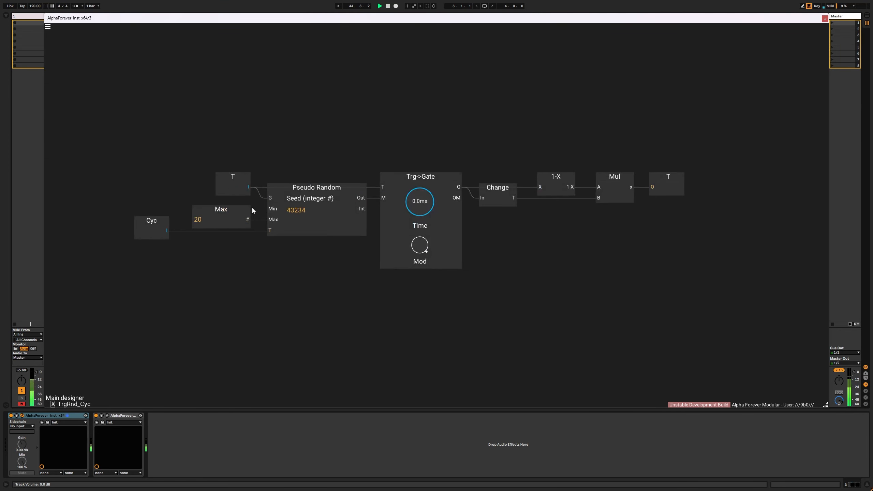
{"action": "left_click", "coordinate": [293, 211]}
{"action": "type", "text": "123"}
{"action": "double_click", "coordinate": [337, 148]}
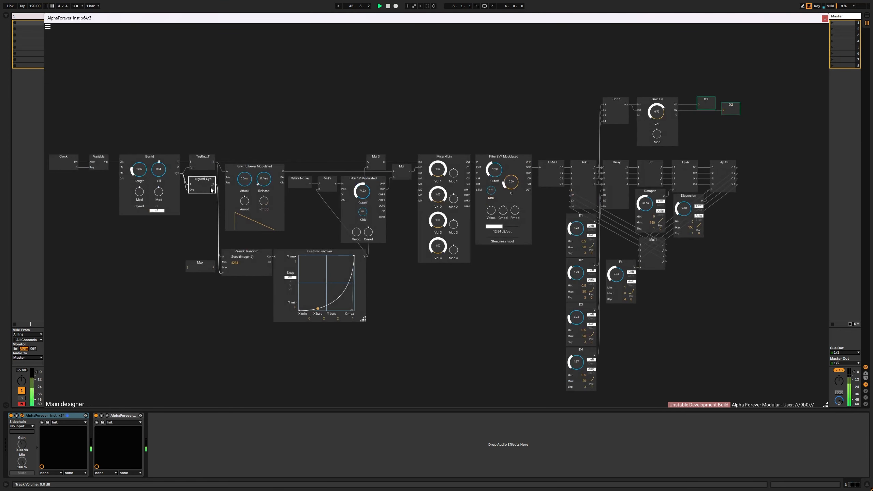
{"action": "double_click", "coordinate": [208, 190]}
{"action": "double_click", "coordinate": [450, 131]}
Step: Raise Gain Lin's volume to 1.00, lower Filter 1P's cutoff to 56.70, and retune Filter SVF, Dampen, Dispersion, Fb and the delay times
{"action": "left_click_drag", "start_coordinate": [655, 111], "coordinate": [655, 104]}
{"action": "left_click_drag", "start_coordinate": [680, 211], "coordinate": [651, 204]}
{"action": "left_click_drag", "start_coordinate": [369, 183], "coordinate": [366, 197]}
{"action": "left_click_drag", "start_coordinate": [664, 114], "coordinate": [667, 98]}
{"action": "left_click_drag", "start_coordinate": [495, 172], "coordinate": [513, 178]}
{"action": "left_click_drag", "start_coordinate": [573, 280], "coordinate": [609, 300]}
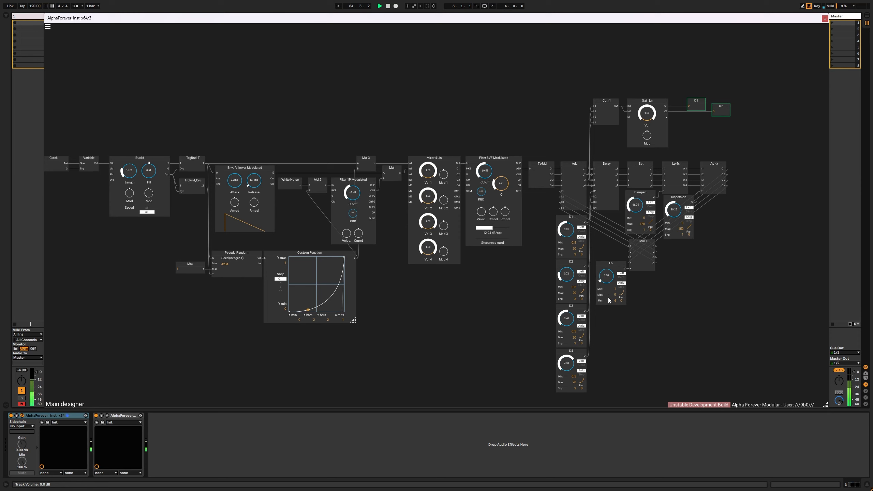
Step: Fine-tune Dampen in the third track's patch and close the patch window
{"action": "left_click_drag", "start_coordinate": [638, 211], "coordinate": [641, 210]}
{"action": "left_click_drag", "start_coordinate": [438, 116], "coordinate": [461, 103]}
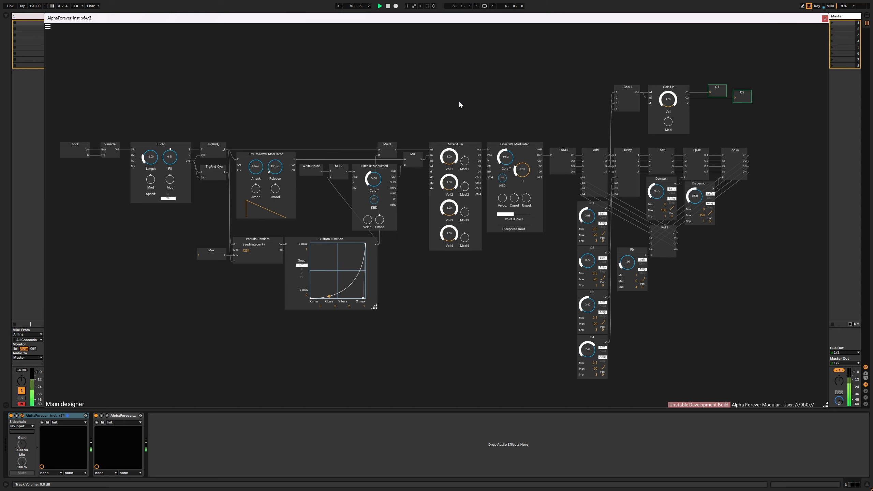
{"action": "left_click", "coordinate": [825, 18]}
Step: In the second track's patch, lower Euclid's fill to 0.37, adjust Dispersion and raise Gain Lin's volume
{"action": "left_click", "coordinate": [59, 16]}
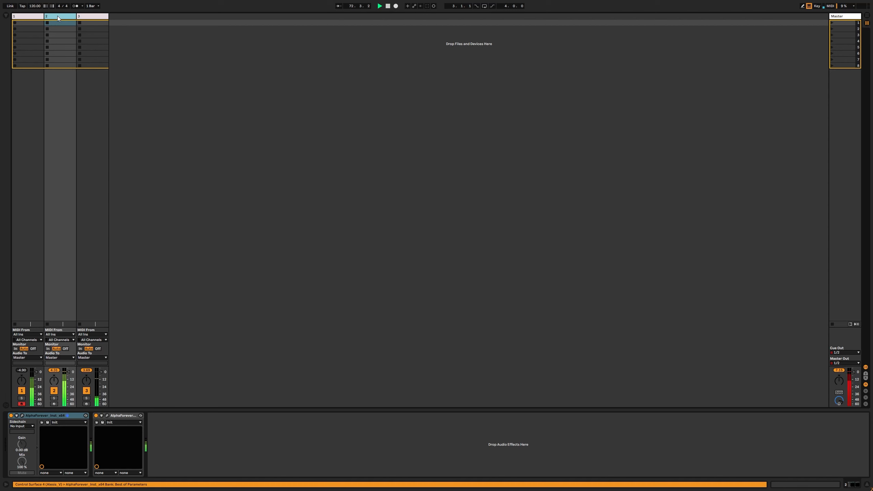
{"action": "left_click", "coordinate": [23, 415]}
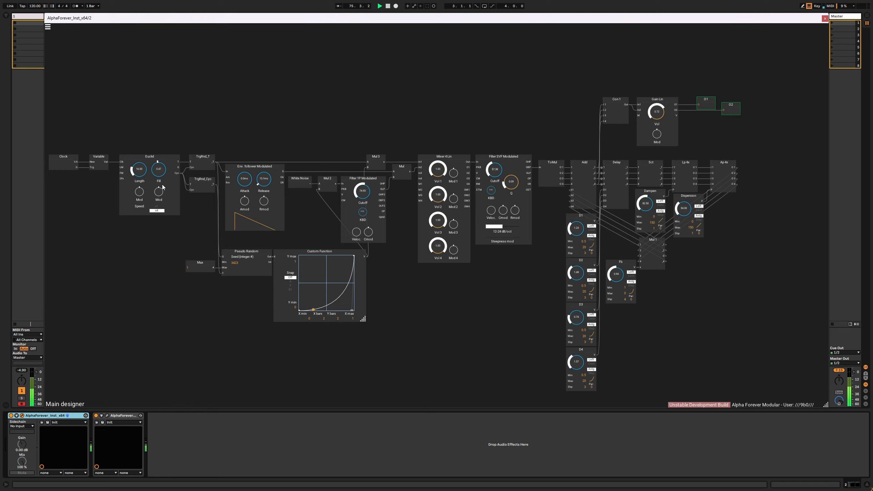
{"action": "left_click_drag", "start_coordinate": [161, 171], "coordinate": [161, 174]}
{"action": "left_click_drag", "start_coordinate": [161, 169], "coordinate": [162, 186]}
{"action": "left_click_drag", "start_coordinate": [682, 207], "coordinate": [687, 223]}
{"action": "left_click_drag", "start_coordinate": [659, 114], "coordinate": [660, 100]}
Step: Retune the second track's Dampen, delay times, Fb and the cutoffs of Filter 1P and Filter SVF, and close the patch
{"action": "left_click_drag", "start_coordinate": [650, 206], "coordinate": [653, 190]}
{"action": "left_click_drag", "start_coordinate": [581, 231], "coordinate": [583, 226]}
{"action": "left_click_drag", "start_coordinate": [617, 277], "coordinate": [619, 282]}
{"action": "left_click_drag", "start_coordinate": [649, 208], "coordinate": [613, 227]}
{"action": "left_click_drag", "start_coordinate": [623, 274], "coordinate": [622, 276]}
{"action": "left_click_drag", "start_coordinate": [364, 189], "coordinate": [363, 181]}
{"action": "left_click_drag", "start_coordinate": [492, 171], "coordinate": [495, 168]}
{"action": "scroll", "coordinate": [497, 108], "scroll_direction": "down", "scroll_amount": 2}
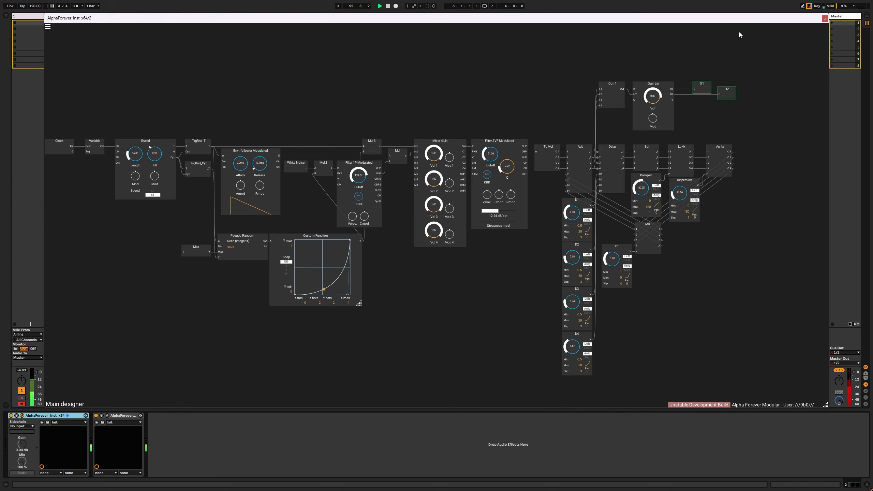
{"action": "left_click", "coordinate": [825, 18]}
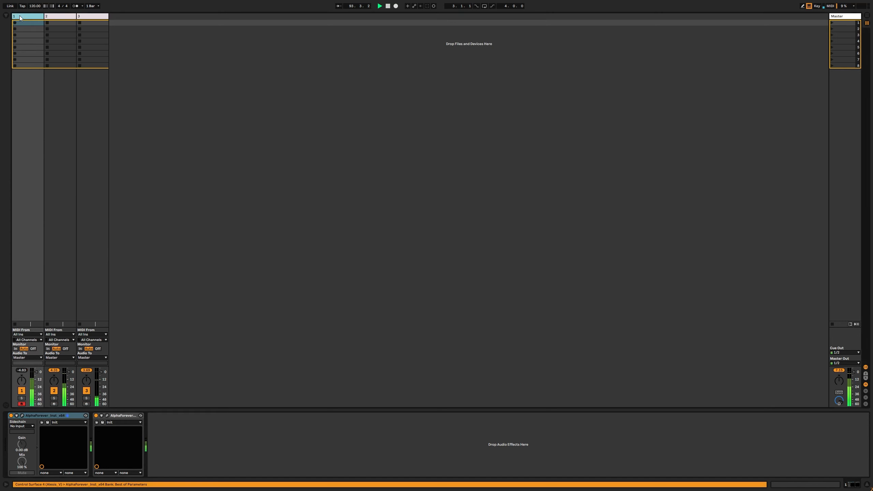
Step: Group the three instrument tracks and copy the third track's AlphaForever effect onto the group track
{"action": "left_click", "coordinate": [90, 17]}
{"action": "key", "text": "ctrl+g"}
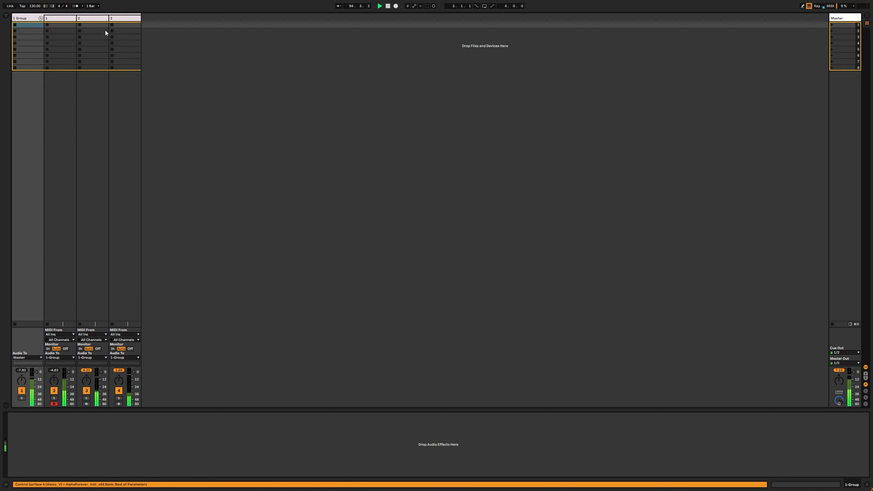
{"action": "left_click", "coordinate": [137, 95]}
{"action": "left_click", "coordinate": [113, 417]}
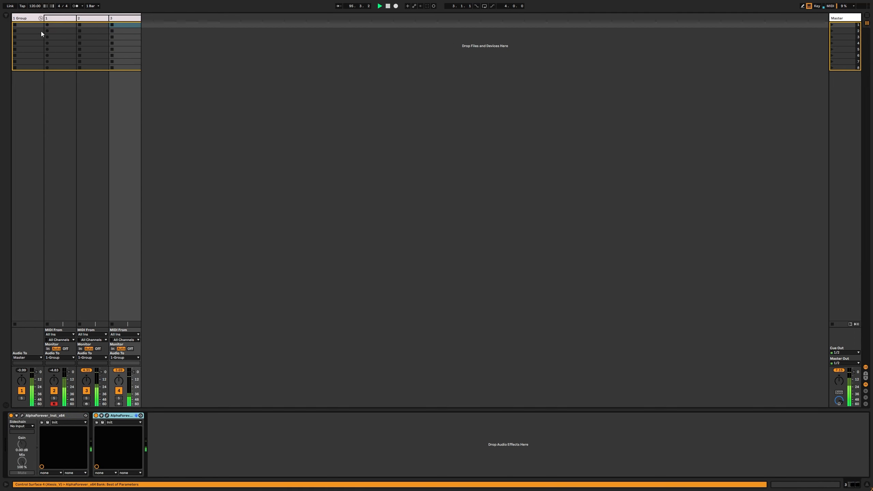
{"action": "left_click", "coordinate": [29, 19]}
{"action": "left_click", "coordinate": [35, 423]}
{"action": "key", "text": "ctrl+v"}
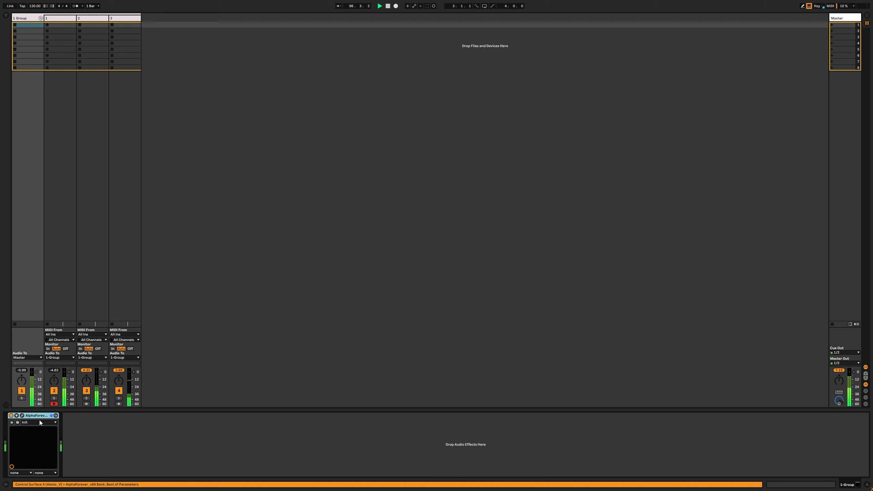
Step: Clear the default modules from the group track's AlphaForever patch and add an FDN Reverb
{"action": "left_click", "coordinate": [22, 416]}
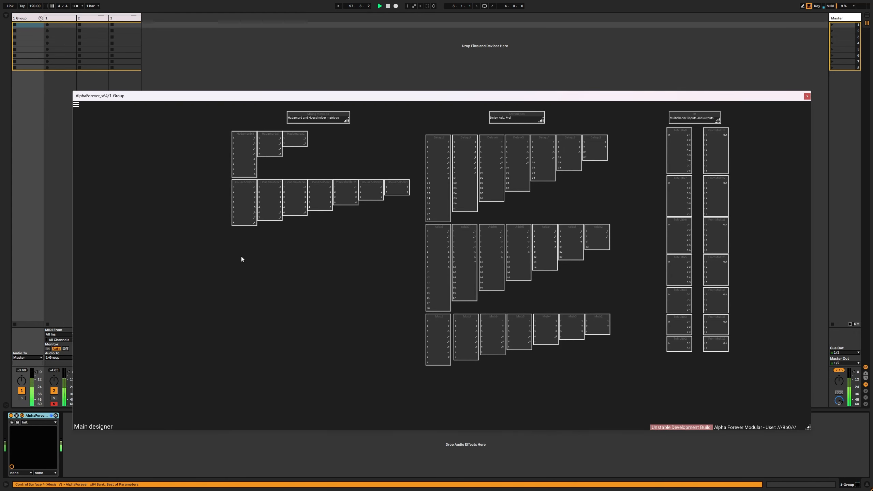
{"action": "right_click", "coordinate": [324, 195]}
{"action": "type", "text": "fdn"}
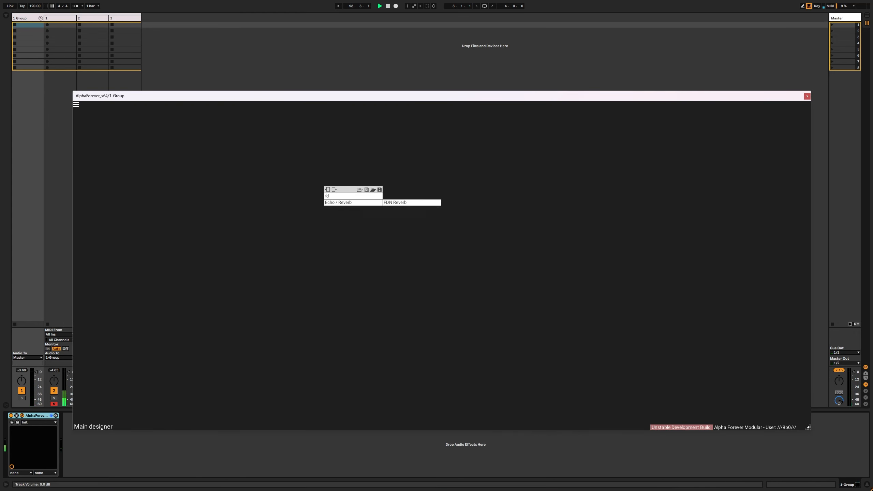
{"action": "left_click", "coordinate": [384, 203]}
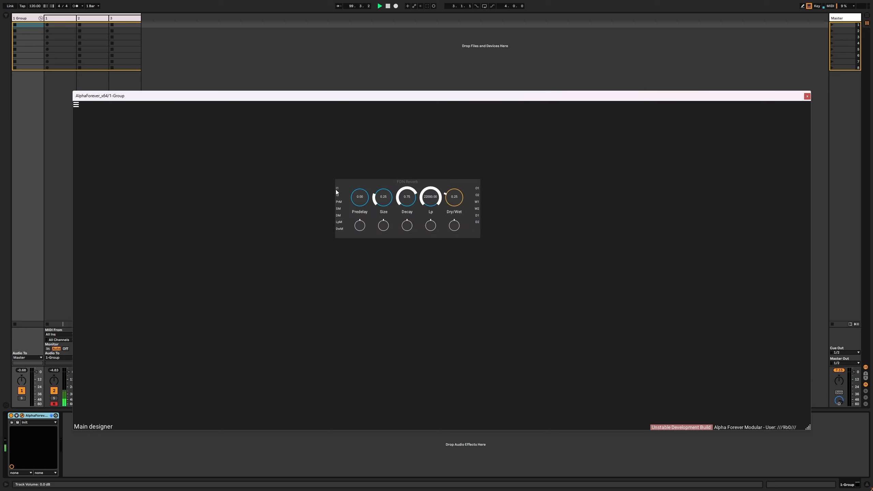
Step: Connect patch inputs I1 and I2 and outputs O1 and O2 to the FDN Reverb
{"action": "left_click", "coordinate": [337, 196]}
{"action": "left_click", "coordinate": [478, 188]}
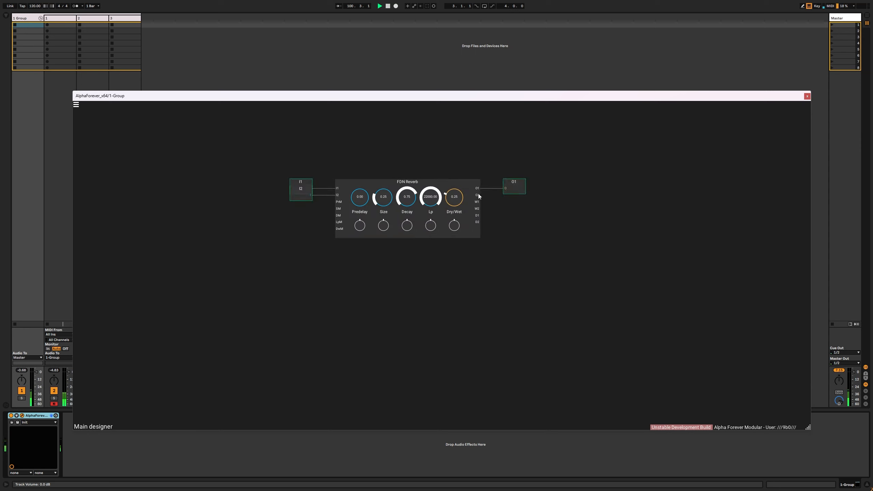
{"action": "left_click", "coordinate": [478, 195]}
Step: Set the FDN Reverb to predelay 0.15, size 0.09, decay 0.47, Lp 6557.99 and dry/wet 0.15
{"action": "left_click_drag", "start_coordinate": [458, 198], "coordinate": [460, 211]}
{"action": "scroll", "coordinate": [542, 212], "scroll_direction": "up", "scroll_amount": 4}
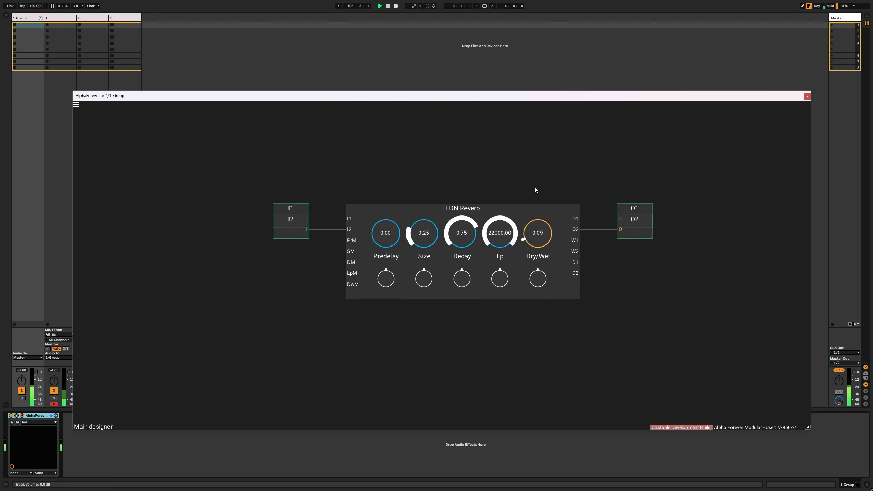
{"action": "left_click_drag", "start_coordinate": [446, 234], "coordinate": [456, 246]}
{"action": "left_click_drag", "start_coordinate": [386, 237], "coordinate": [386, 229]}
{"action": "left_click_drag", "start_coordinate": [524, 237], "coordinate": [528, 235]}
{"action": "left_click_drag", "start_coordinate": [461, 235], "coordinate": [424, 246]}
{"action": "left_click_drag", "start_coordinate": [489, 232], "coordinate": [538, 236]}
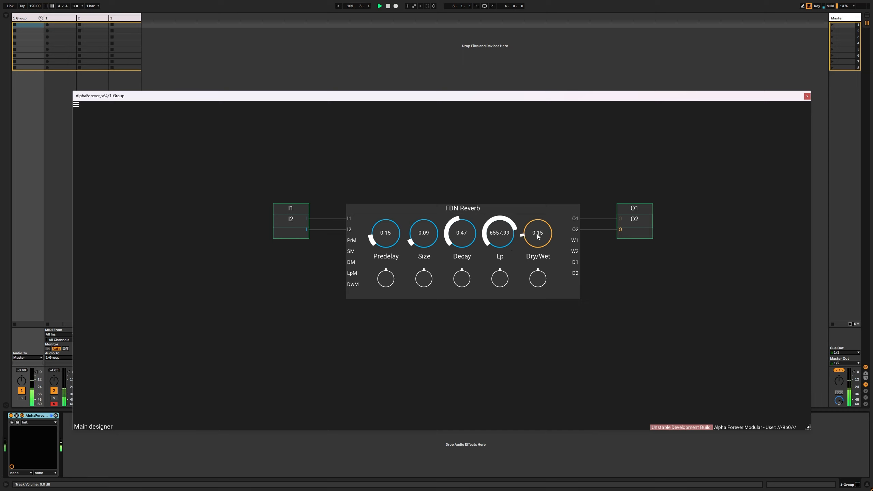
Step: Stop playback and close the group track's reverb patch
{"action": "key", "text": "space"}
{"action": "left_click_drag", "start_coordinate": [555, 139], "coordinate": [531, 142]}
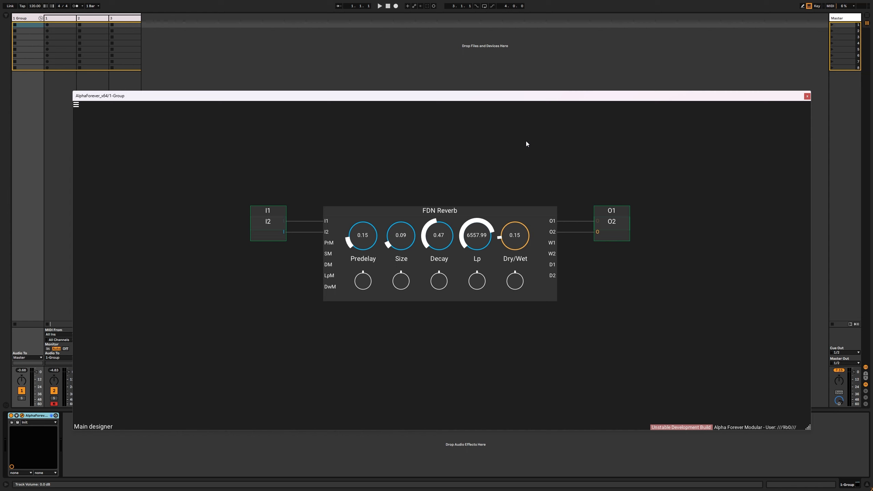
{"action": "left_click", "coordinate": [807, 96]}
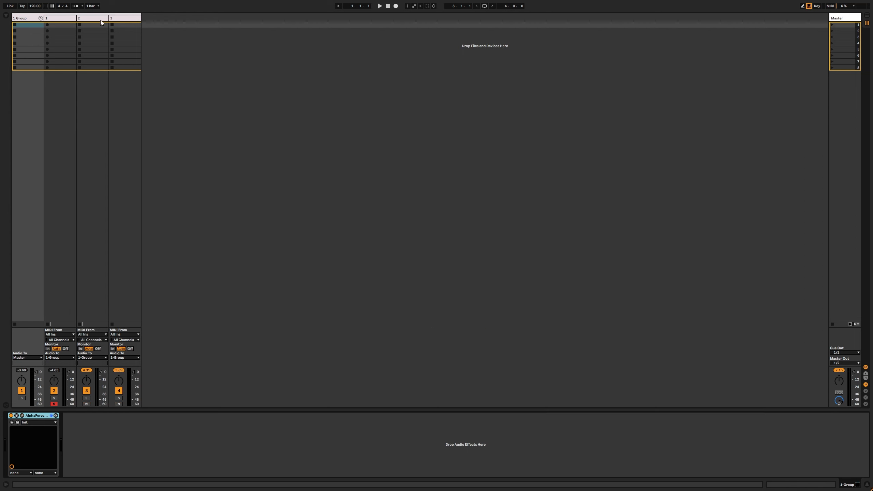
Step: Open the first track's patch and examine its trigger and sound-source section and its feedback delay section
{"action": "left_click", "coordinate": [58, 19]}
{"action": "left_click", "coordinate": [22, 416]}
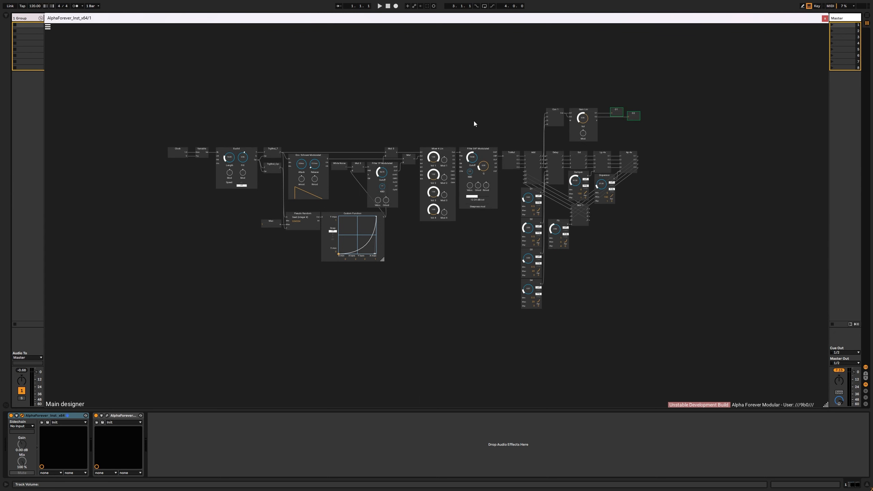
{"action": "scroll", "coordinate": [474, 122], "scroll_direction": "up", "scroll_amount": 3}
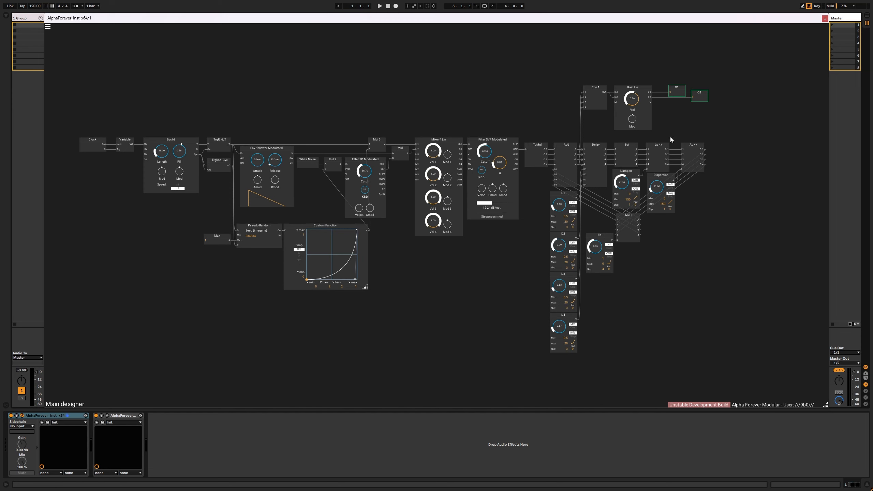
{"action": "left_click_drag", "start_coordinate": [520, 66], "coordinate": [744, 282]}
{"action": "left_click_drag", "start_coordinate": [87, 305], "coordinate": [526, 84]}
{"action": "left_click", "coordinate": [525, 84]}
{"action": "scroll", "coordinate": [525, 83], "scroll_direction": "up", "scroll_amount": 2}
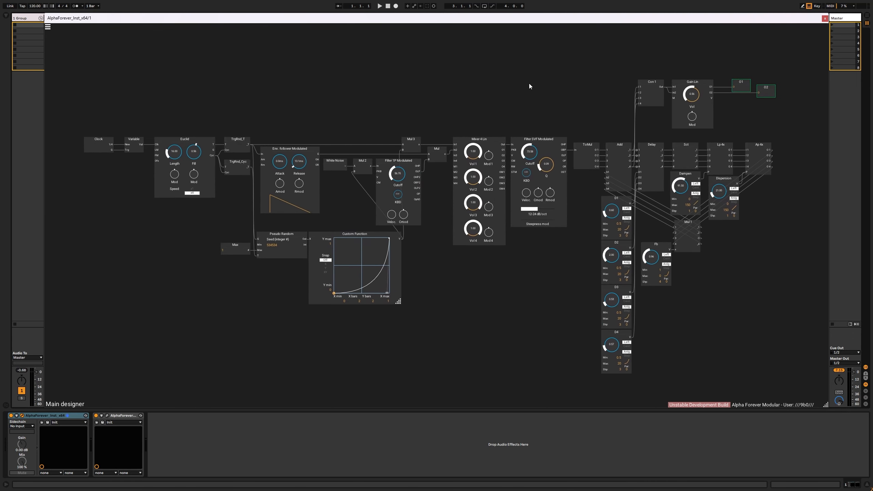
{"action": "left_click_drag", "start_coordinate": [530, 84], "coordinate": [531, 80]}
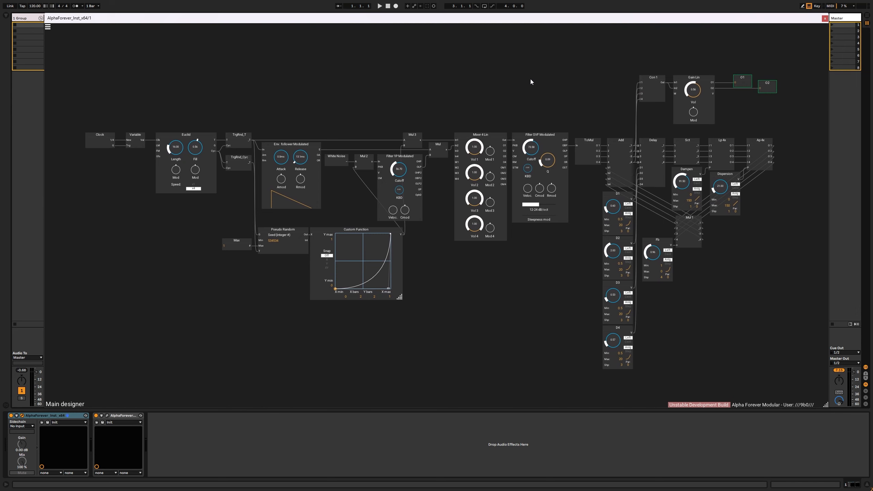